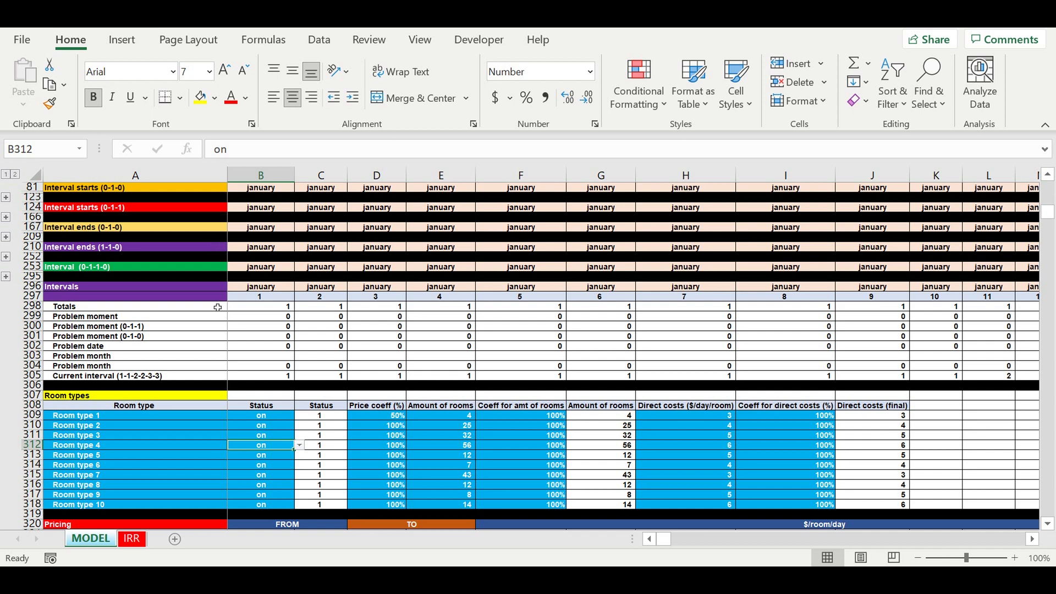
Step: Review the MODEL sheet from the room types, pricing and occupancy sections through direct costs to the Financial efficiency section
left_click(240, 347)
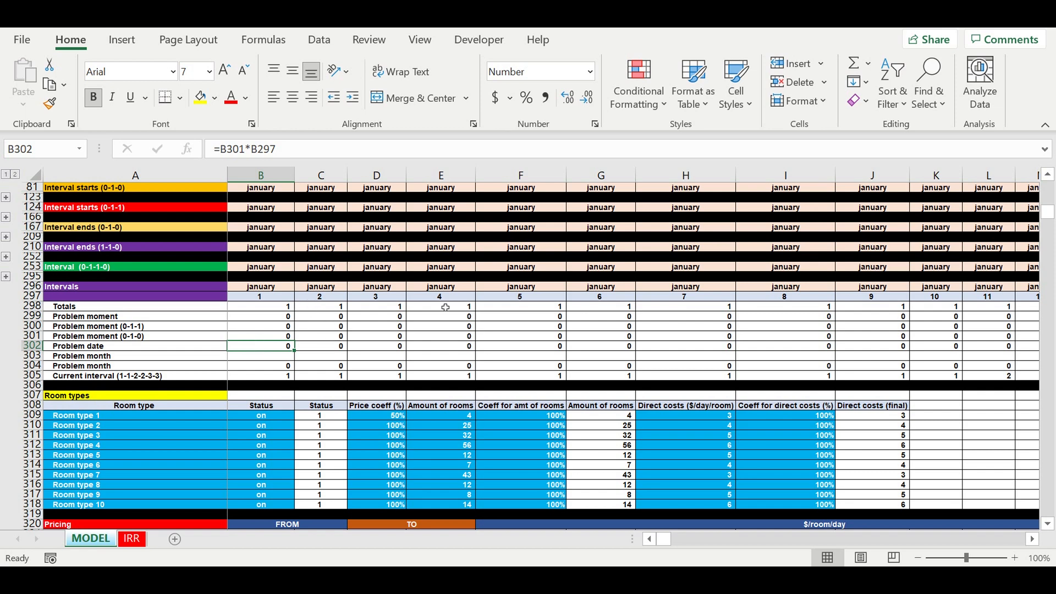
scroll(445, 308, "down", 13)
scroll(564, 332, "down", 20)
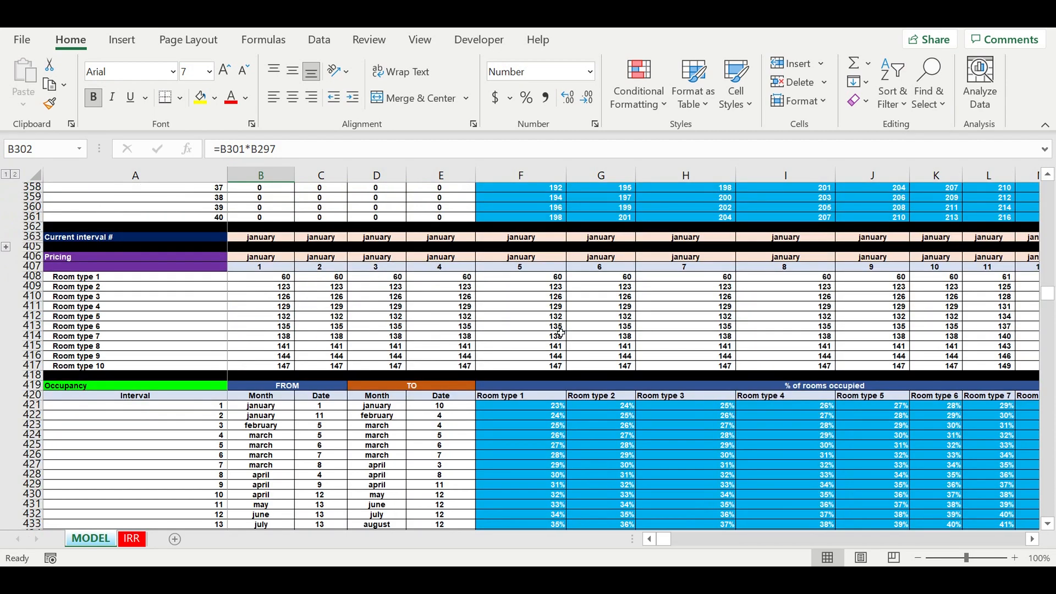
scroll(587, 355, "down", 20)
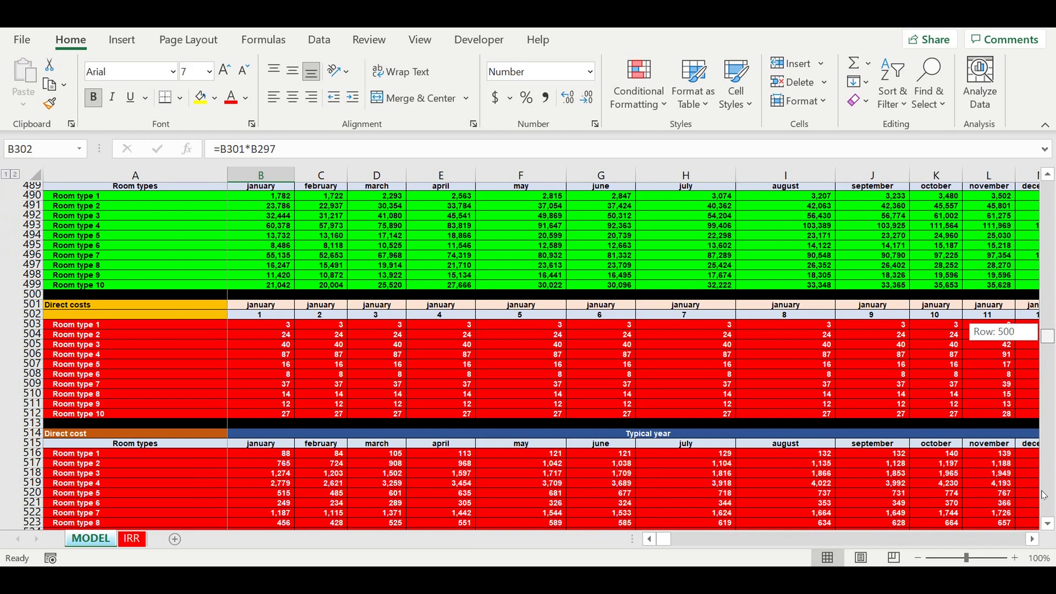
left_click_drag(1044, 495, 1044, 498)
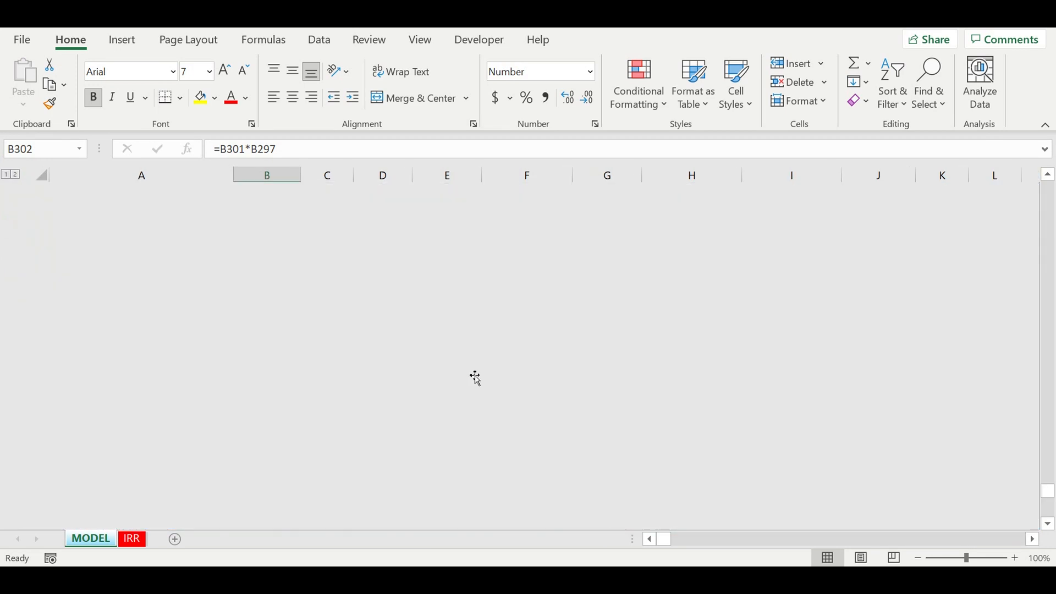
scroll(475, 362, "up", 5)
scroll(475, 362, "up", 3)
left_click_drag(228, 297, 264, 325)
scroll(264, 324, "down", 20)
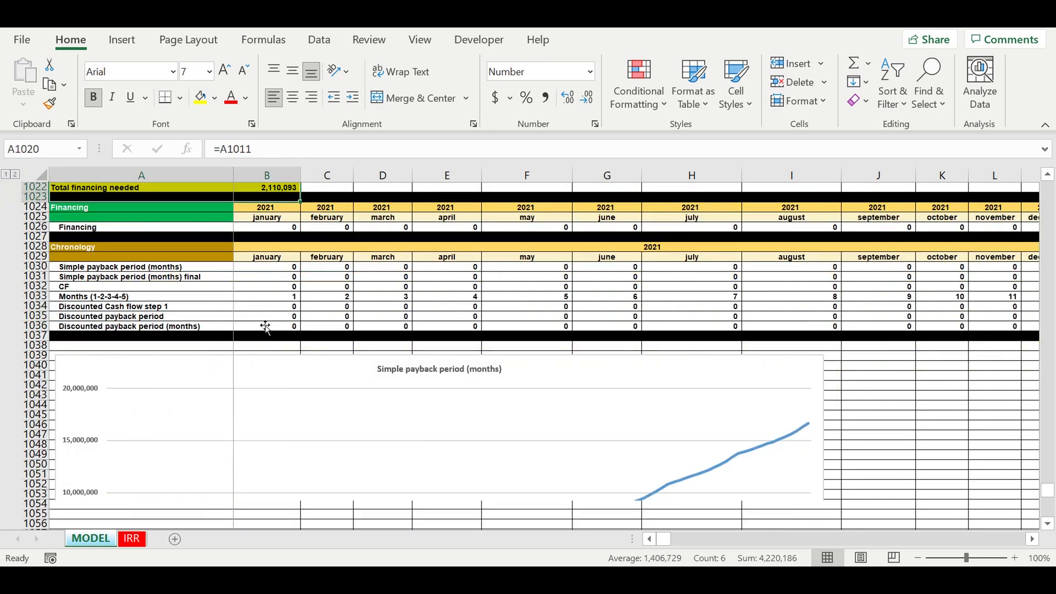
scroll(266, 328, "down", 7)
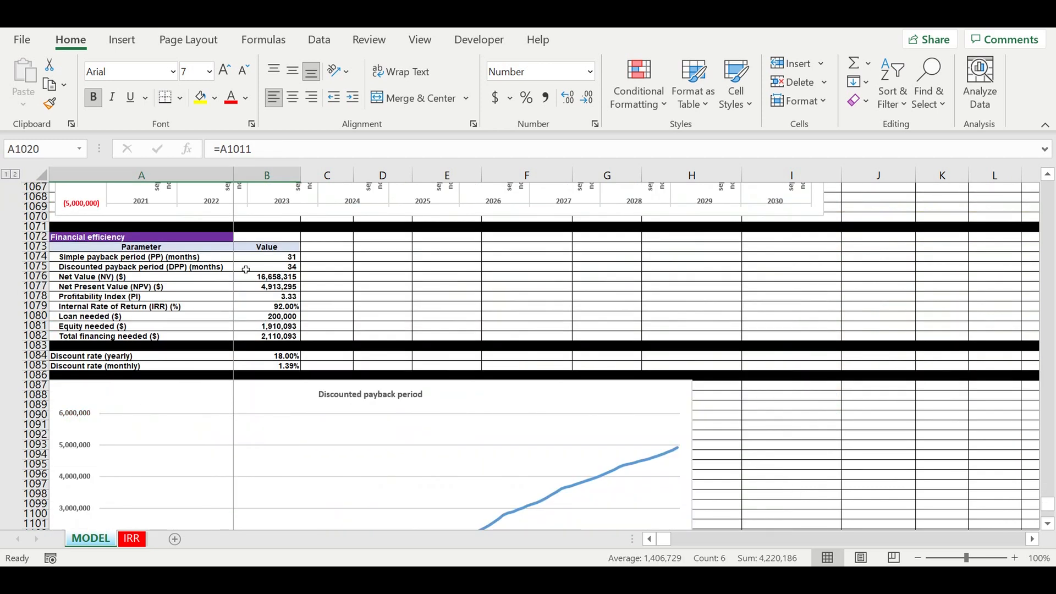
Step: Examine the Financial efficiency table with its payback, NPV, IRR and financing parameters
left_click(212, 236)
left_click_drag(259, 270, 299, 337)
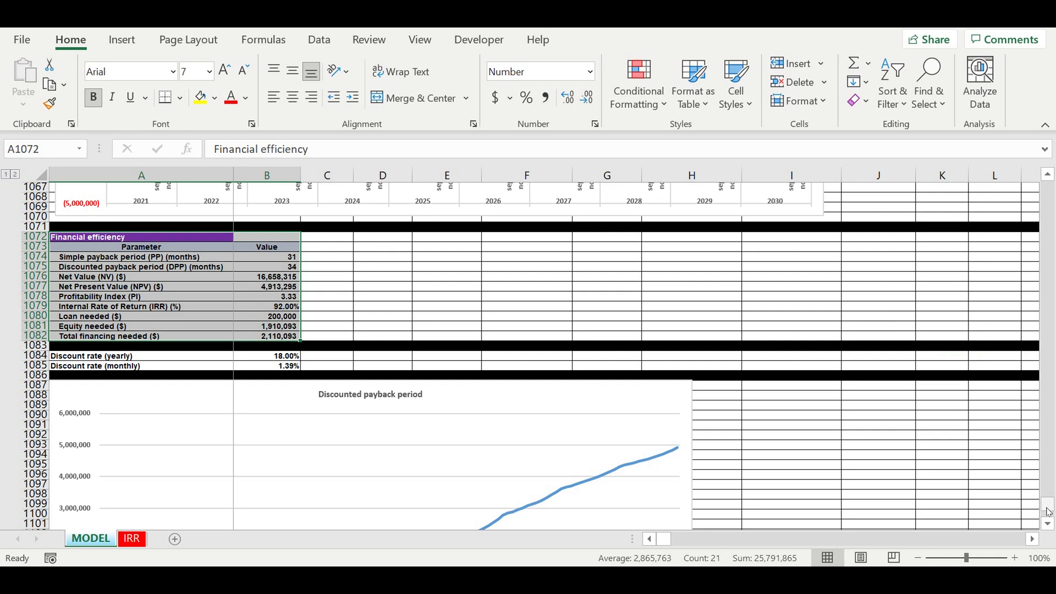
left_click(209, 271)
left_click_drag(154, 237, 281, 338)
left_click(434, 305)
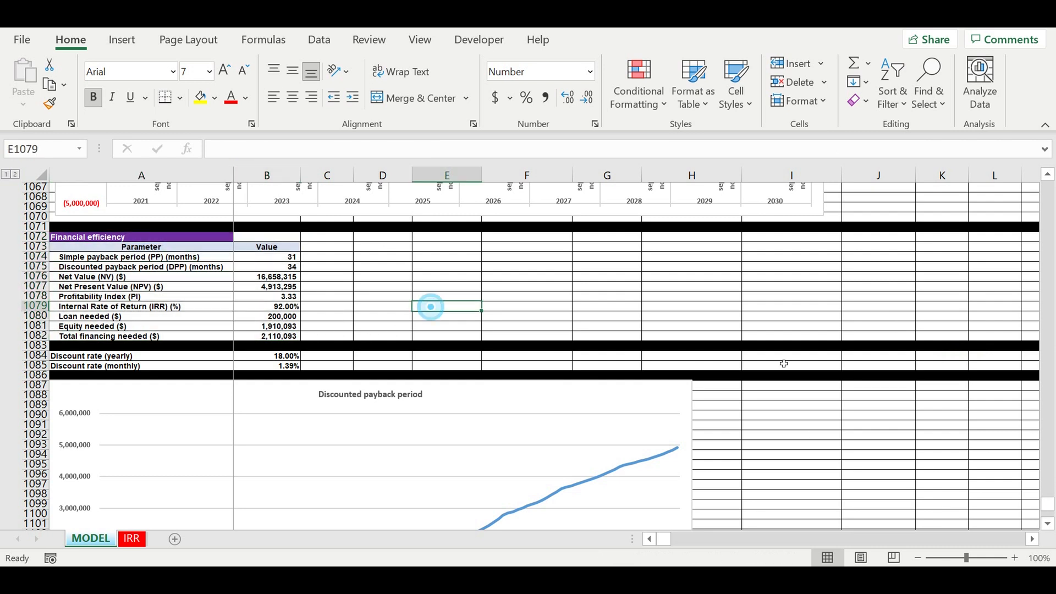
Step: Return to the Room types table and examine its room amount, direct cost and coefficient input columns
left_click_drag(1049, 506, 785, 183)
scroll(289, 369, "down", 10)
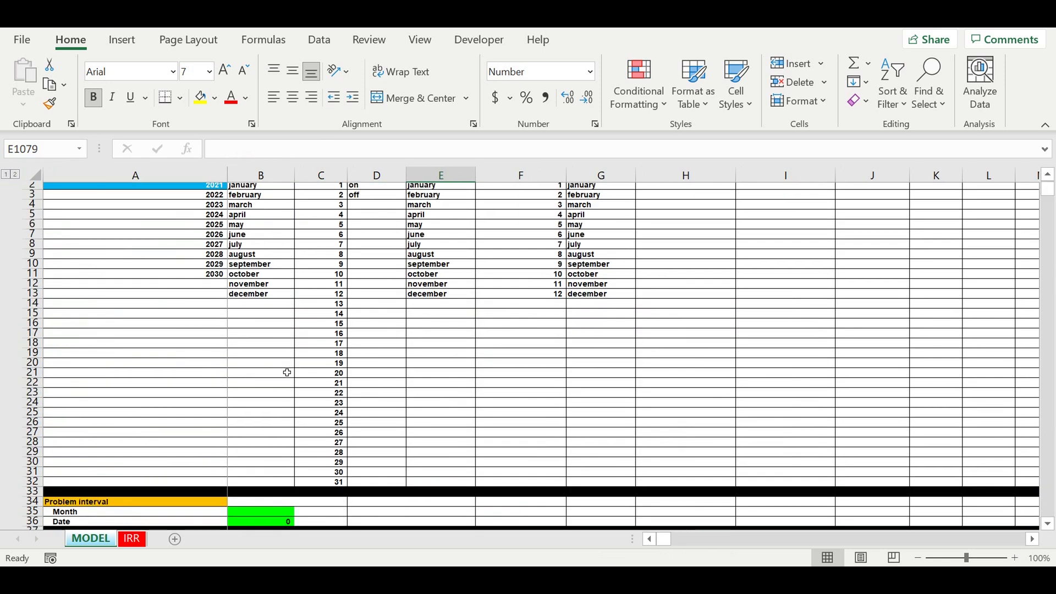
scroll(292, 365, "down", 5)
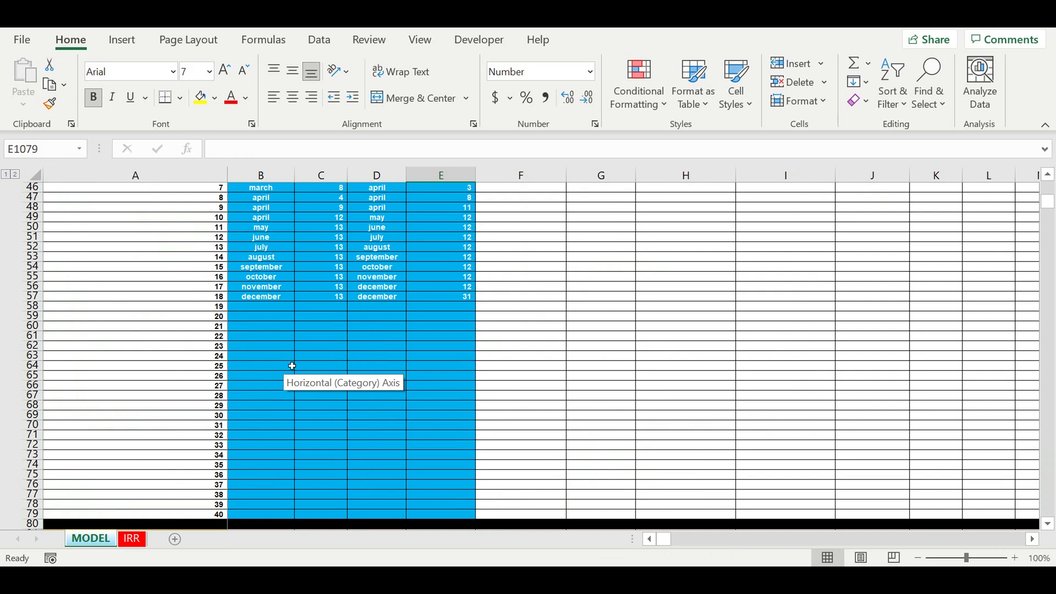
scroll(292, 366, "down", 5)
scroll(292, 366, "down", 5)
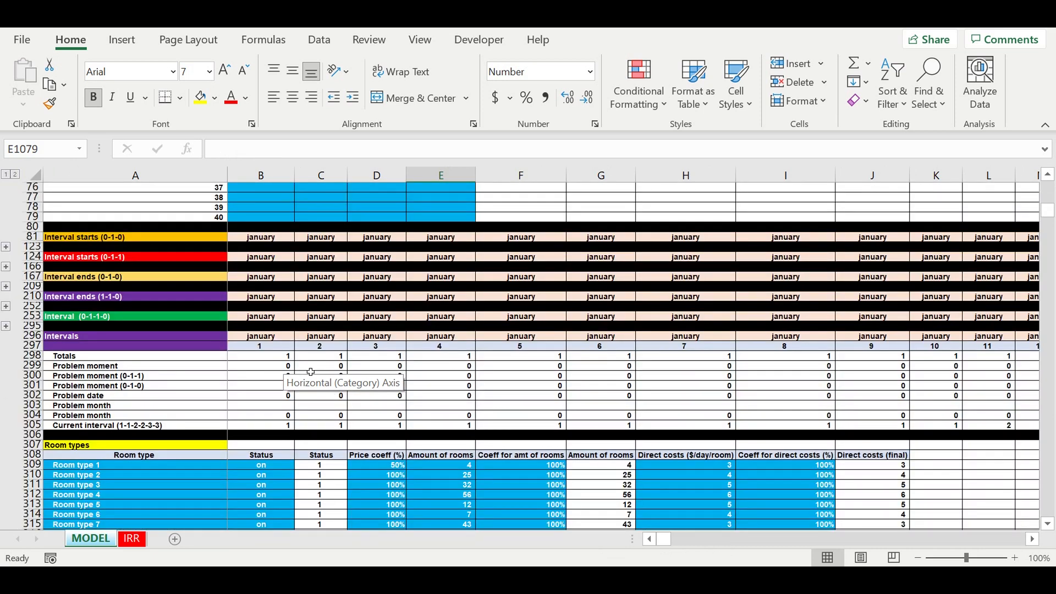
scroll(310, 371, "down", 4)
left_click(461, 407)
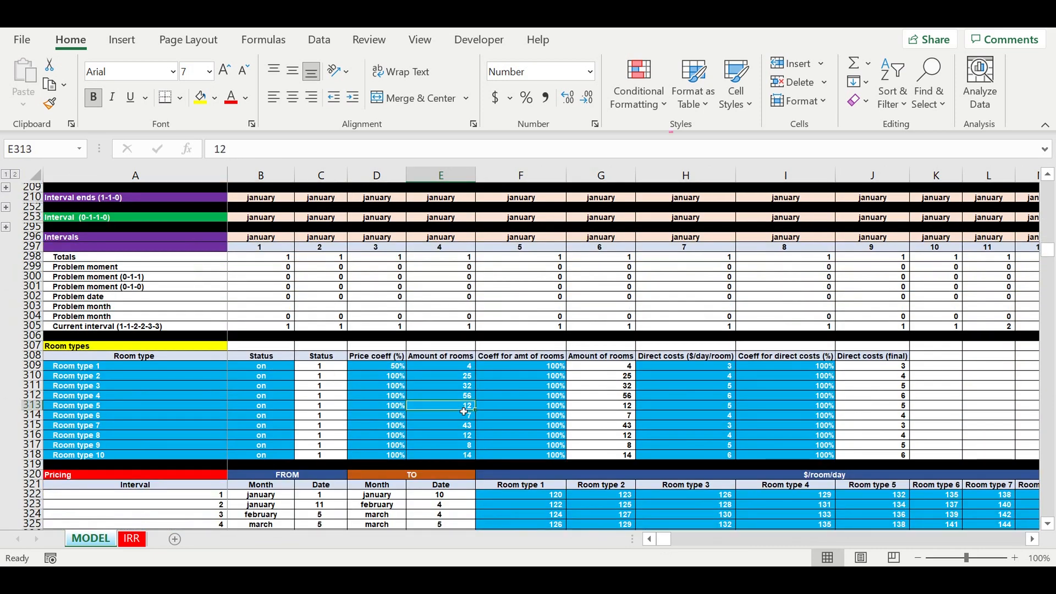
left_click(527, 400)
left_click(703, 401)
left_click(794, 405)
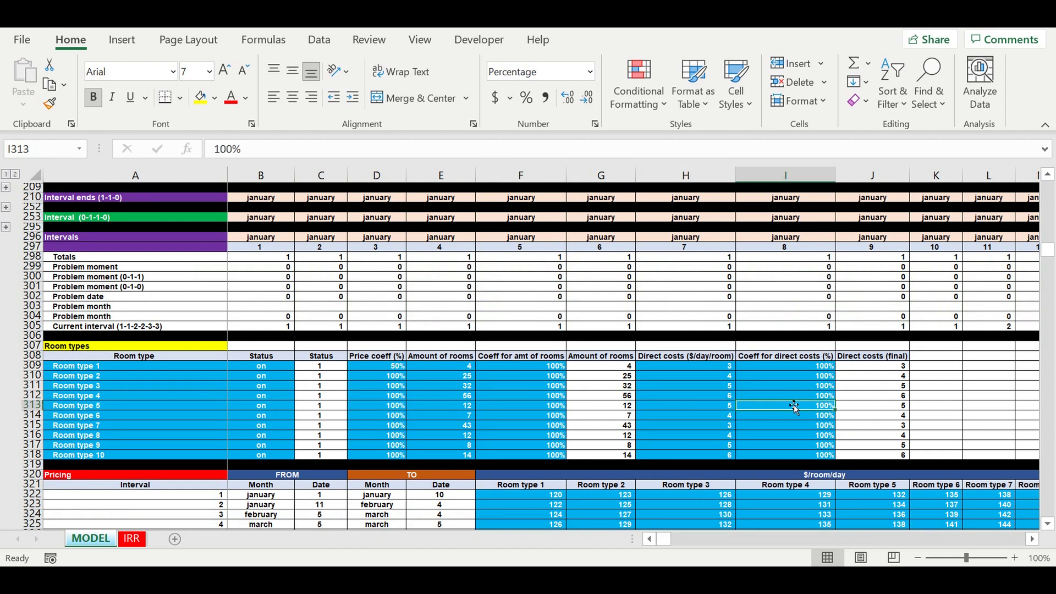
left_click(444, 399)
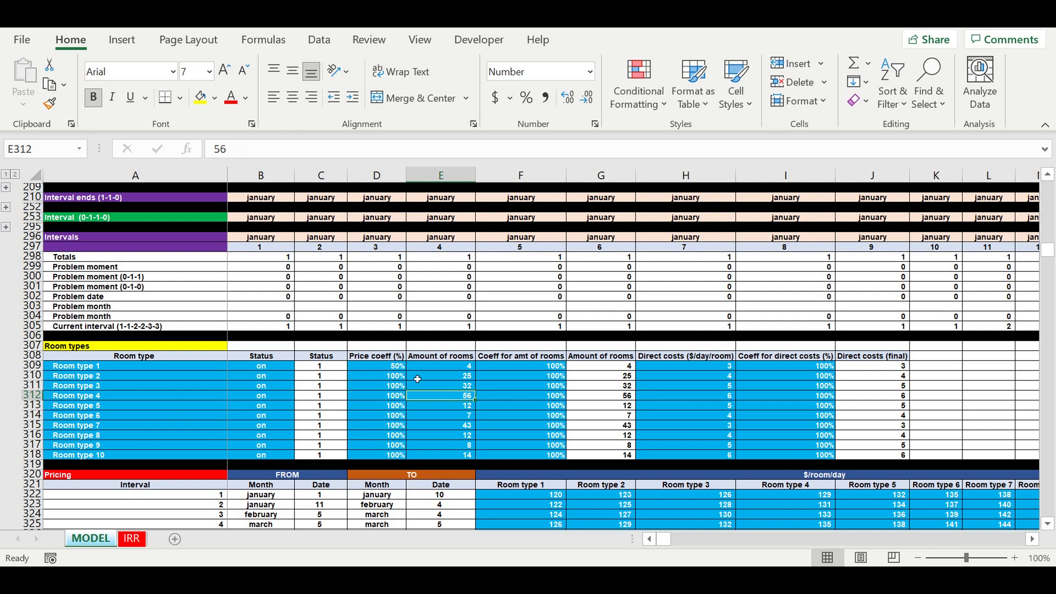
Step: Save a copy of the HOTEL workbook as an Excel Macro-Enabled Workbook (*.xlsm) in the Piter folder
left_click(23, 42)
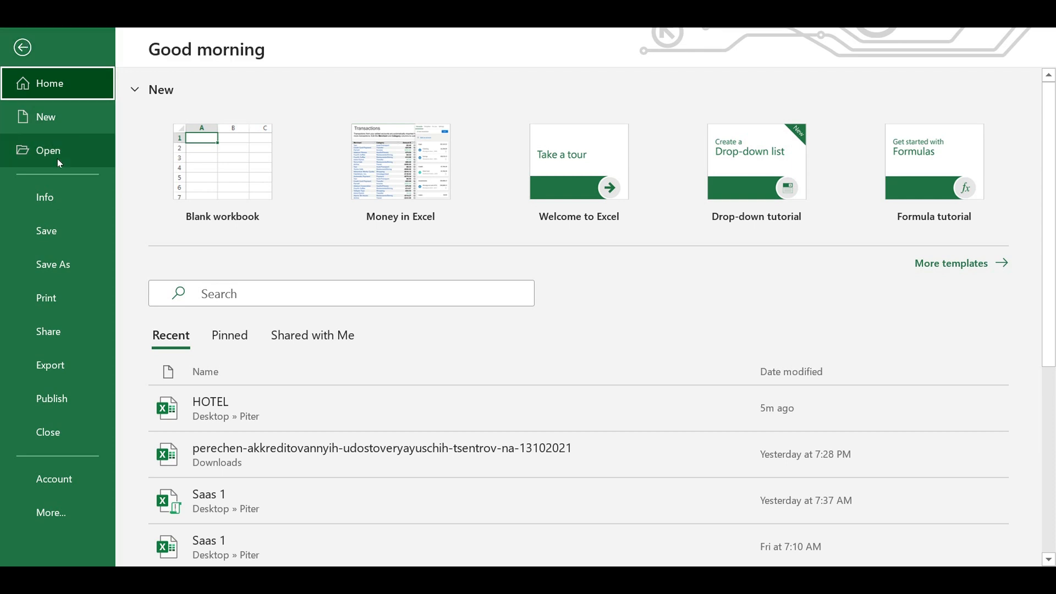
left_click(47, 268)
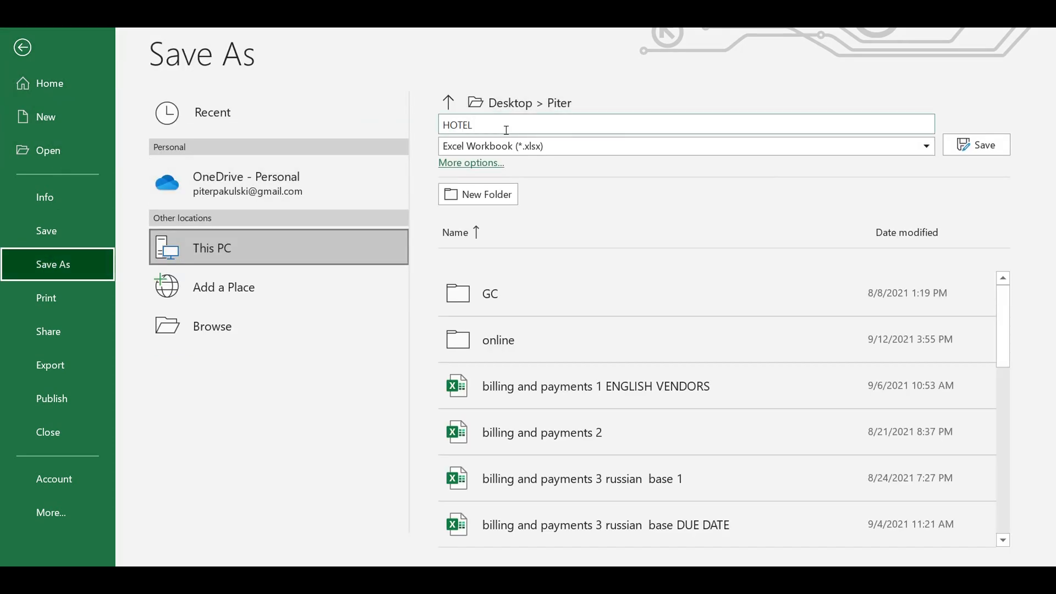
left_click(924, 148)
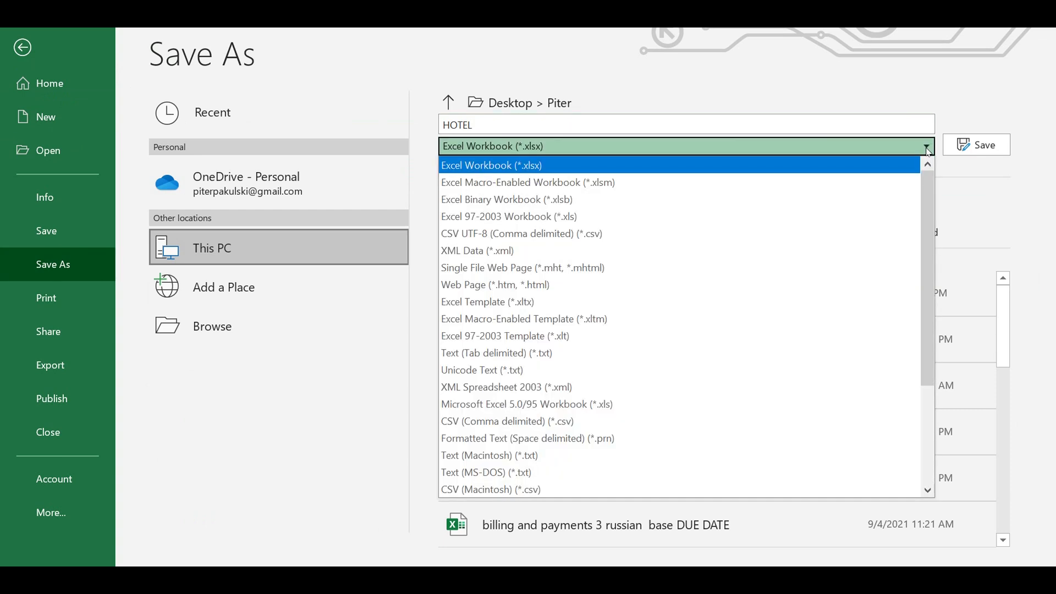
left_click(533, 183)
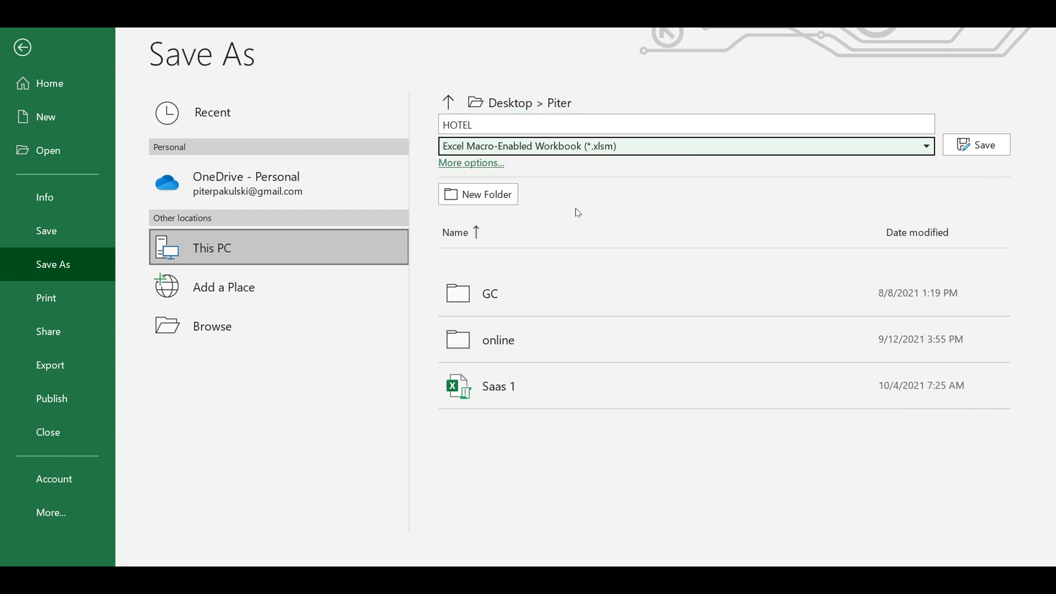
left_click(1002, 145)
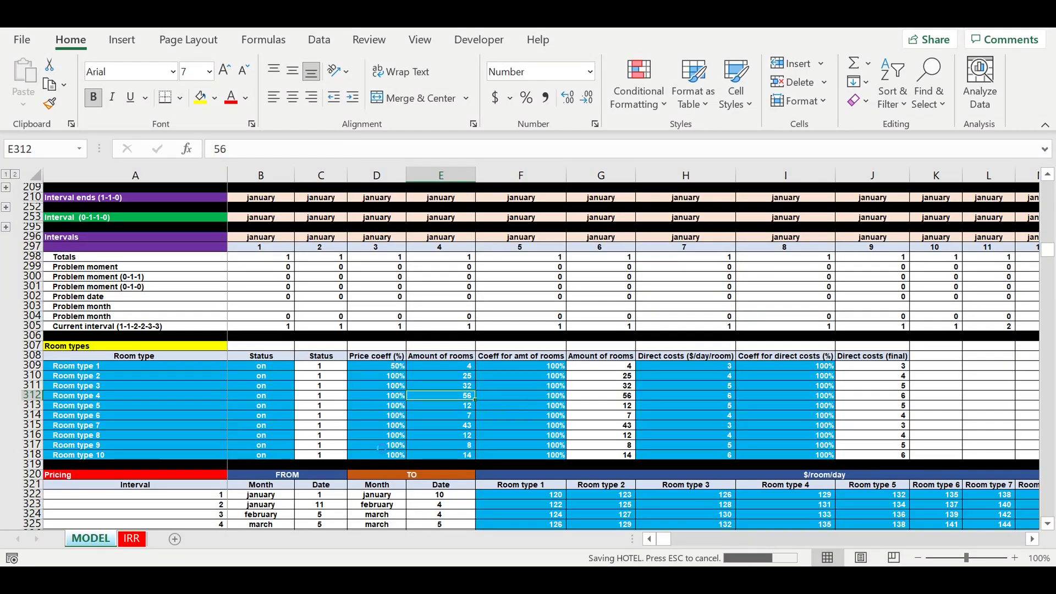
Step: Add a new sheet named SEN after IRR and give its tab the standard orange color
left_click(175, 539)
left_click_drag(142, 539, 213, 542)
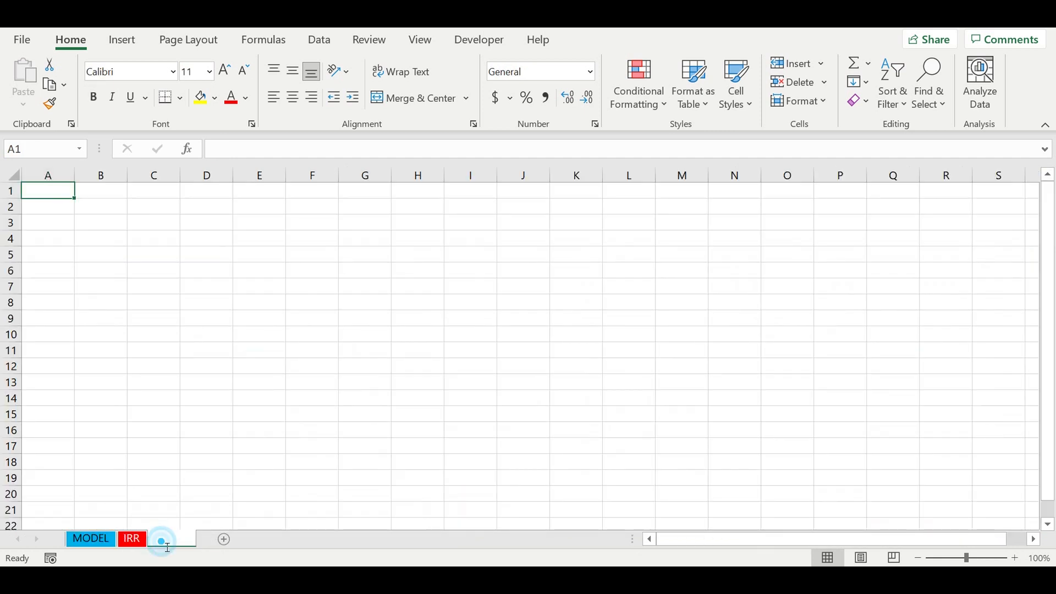
type("SEN")
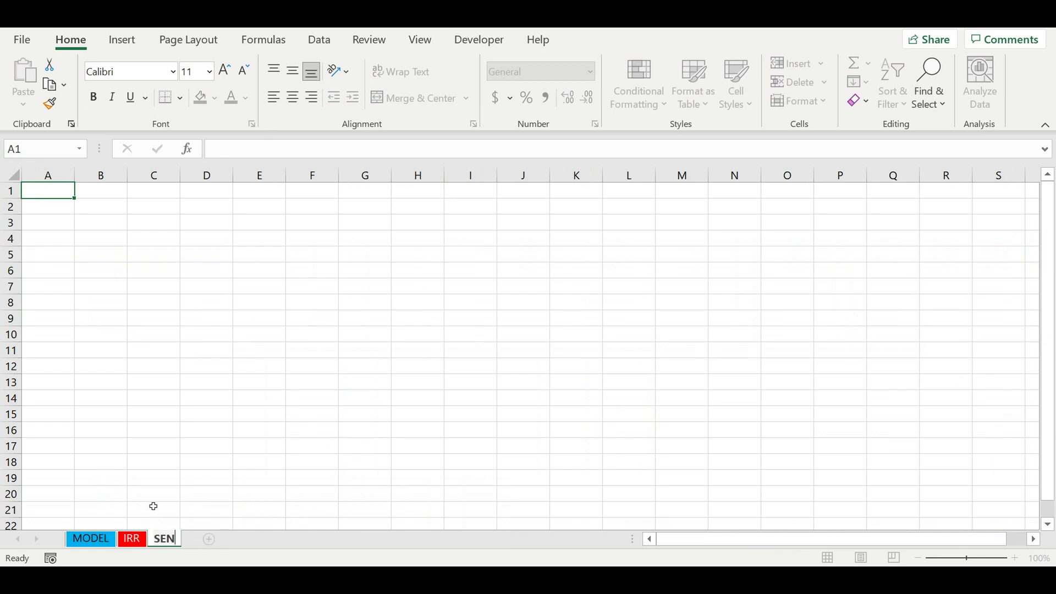
left_click(153, 478)
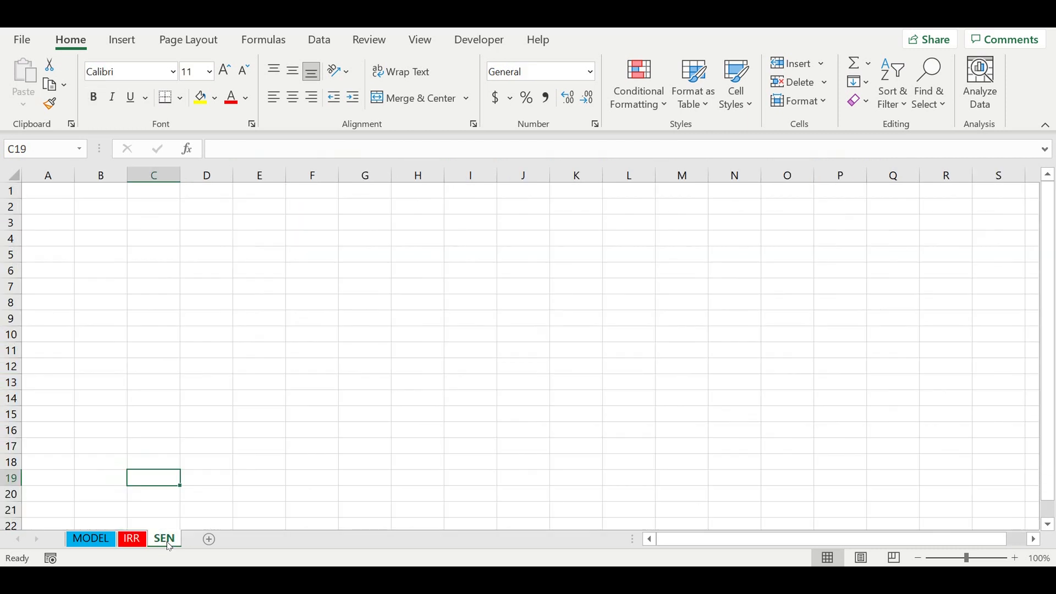
right_click(168, 543)
mouse_move(264, 453)
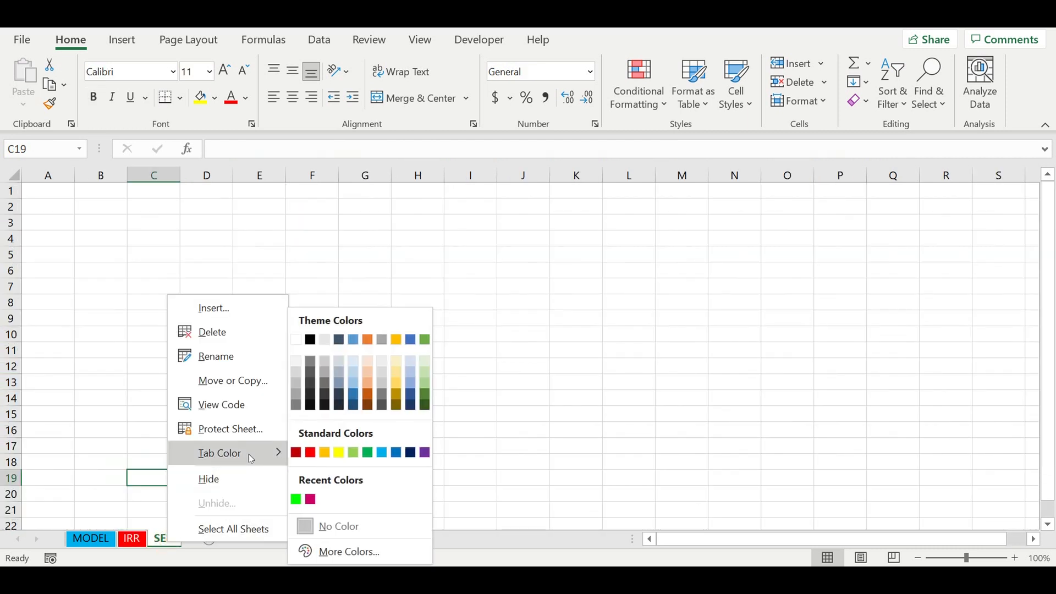
left_click(325, 452)
left_click(311, 417)
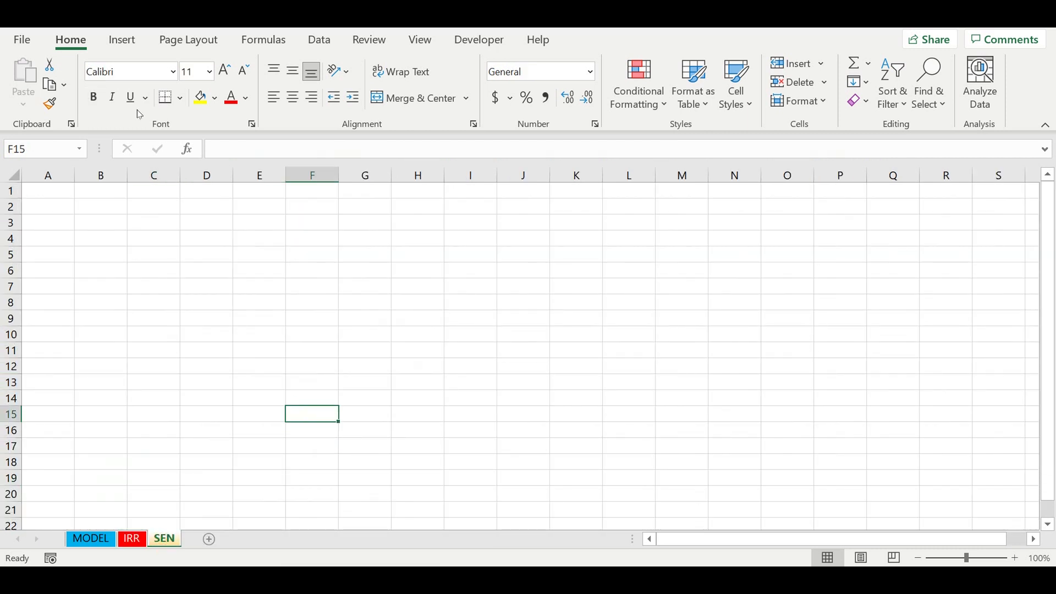
Step: Apply all borders to every cell of the SEN sheet
left_click(14, 175)
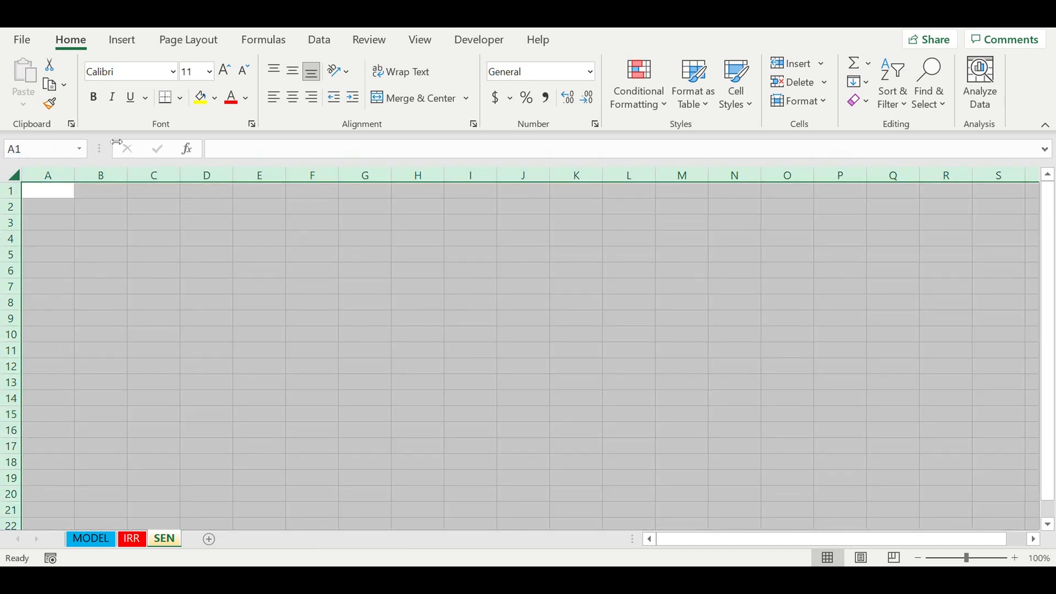
left_click(180, 98)
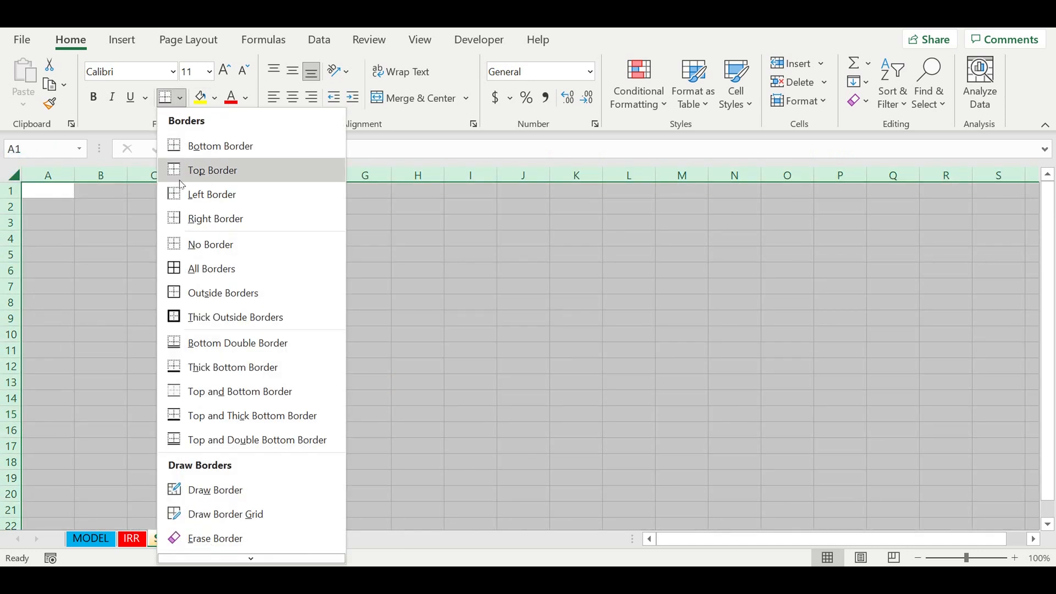
left_click(179, 269)
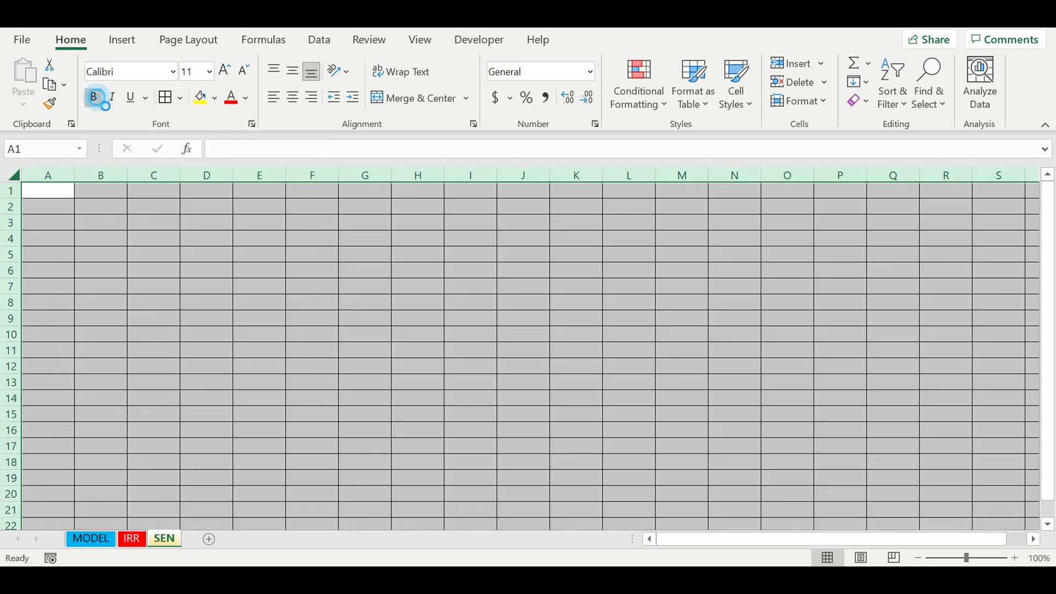
Step: Set the font of the entire SEN sheet to bold Arial, size 7
left_click(201, 77)
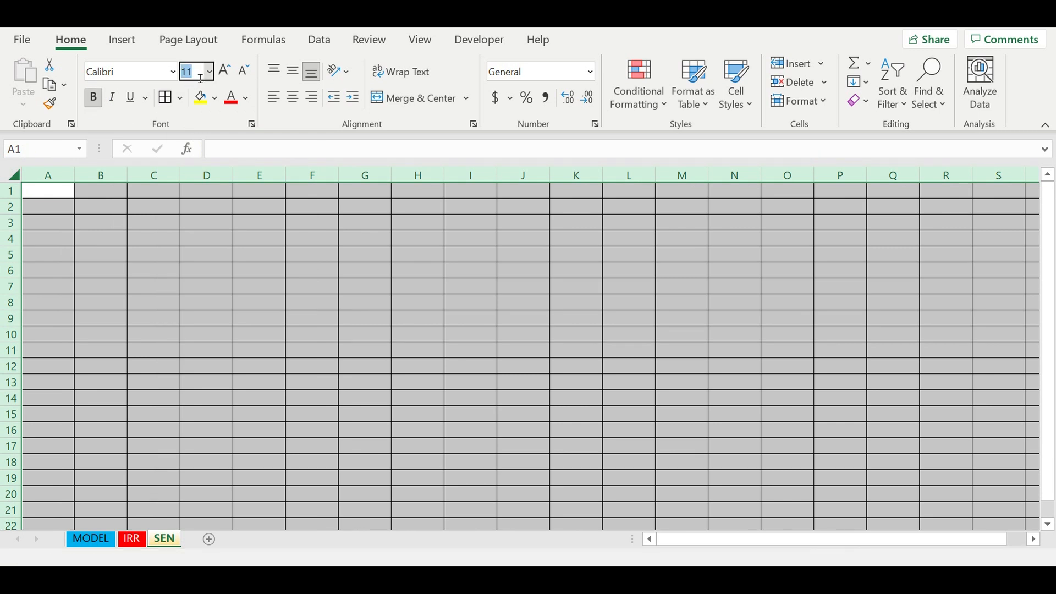
type("7")
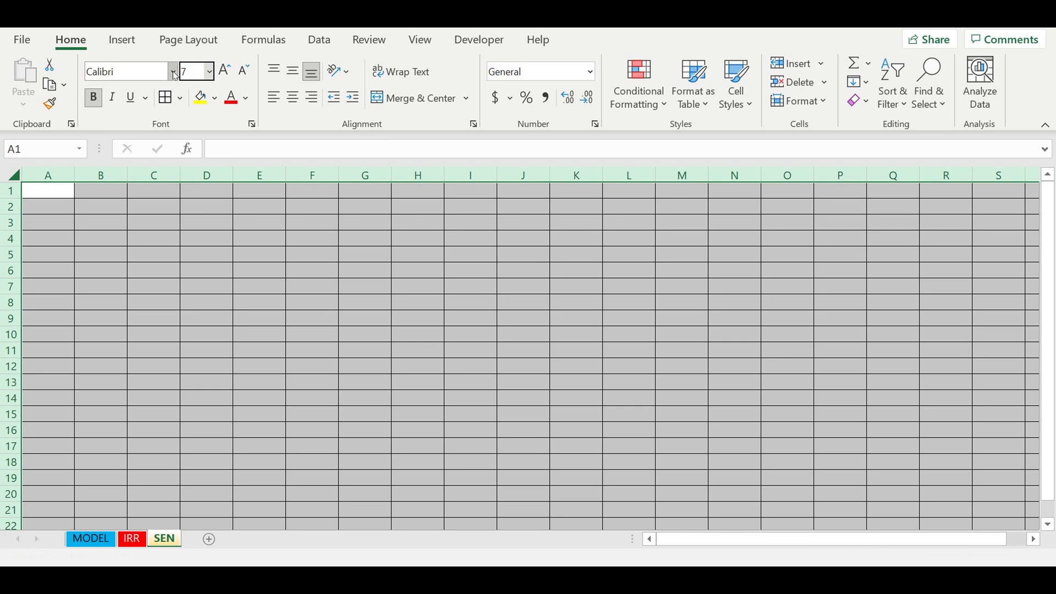
key("Return")
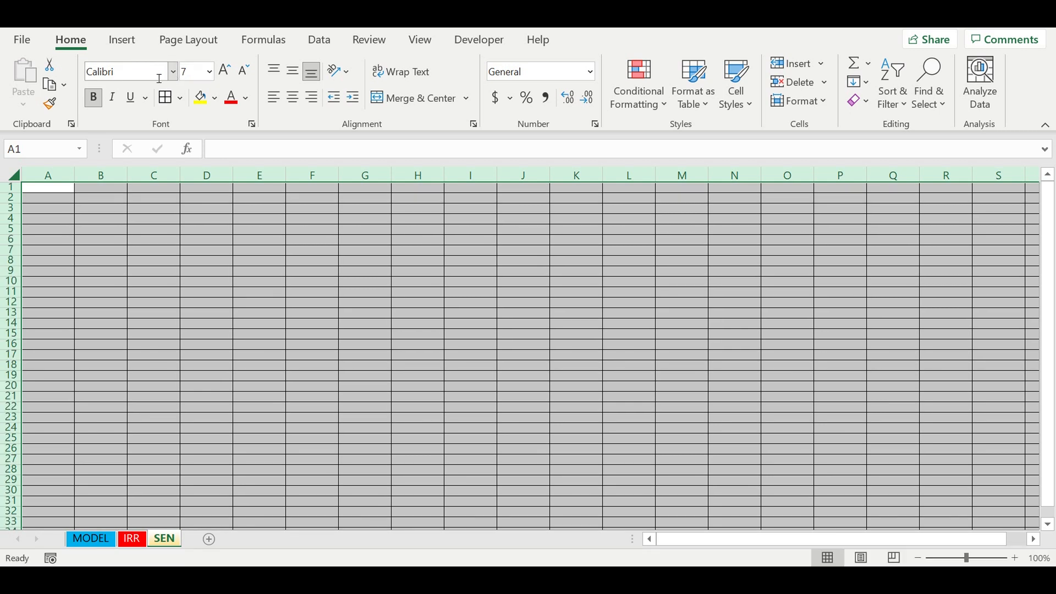
left_click(159, 78)
type("A")
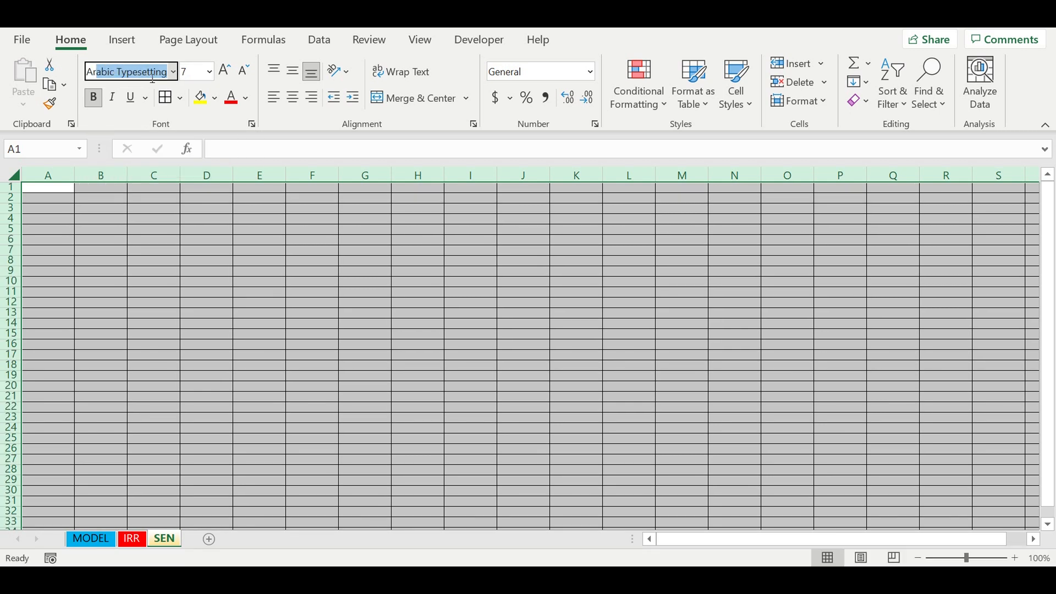
type("rial")
key("Return")
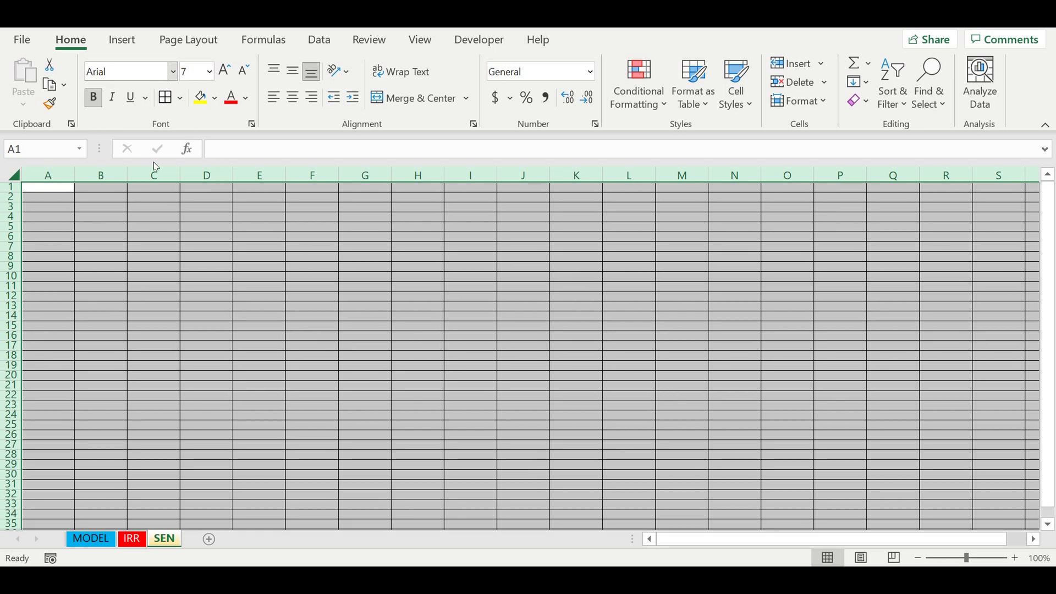
Step: Format the whole SEN sheet as Number with 0 decimal places, a thousands separator and red parenthesized negatives
right_click(268, 283)
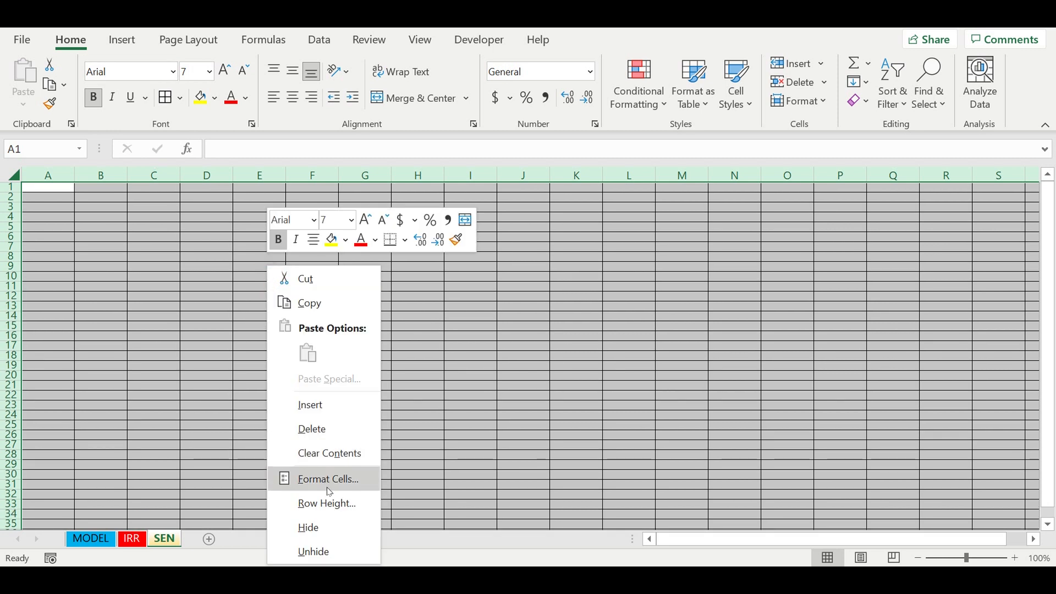
left_click(331, 489)
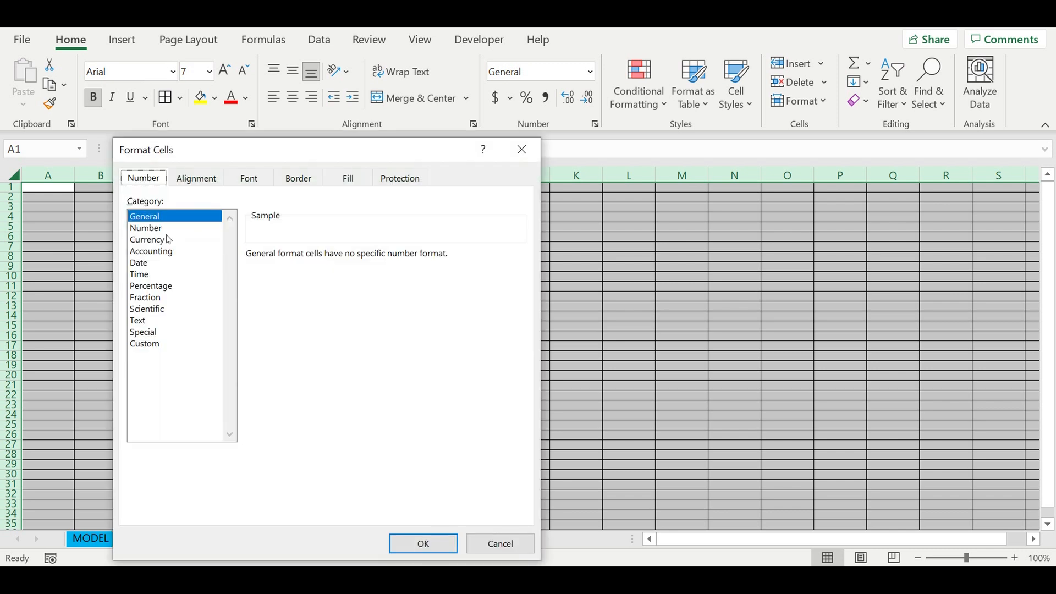
left_click(165, 227)
double_click(358, 260)
left_click(251, 277)
left_click(263, 346)
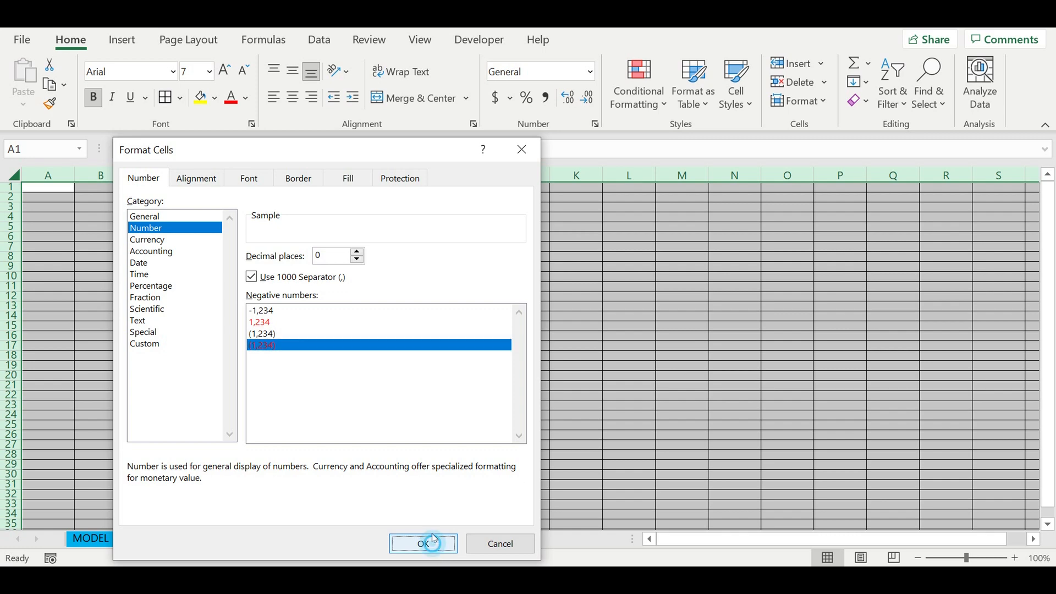
left_click(423, 544)
left_click(327, 298)
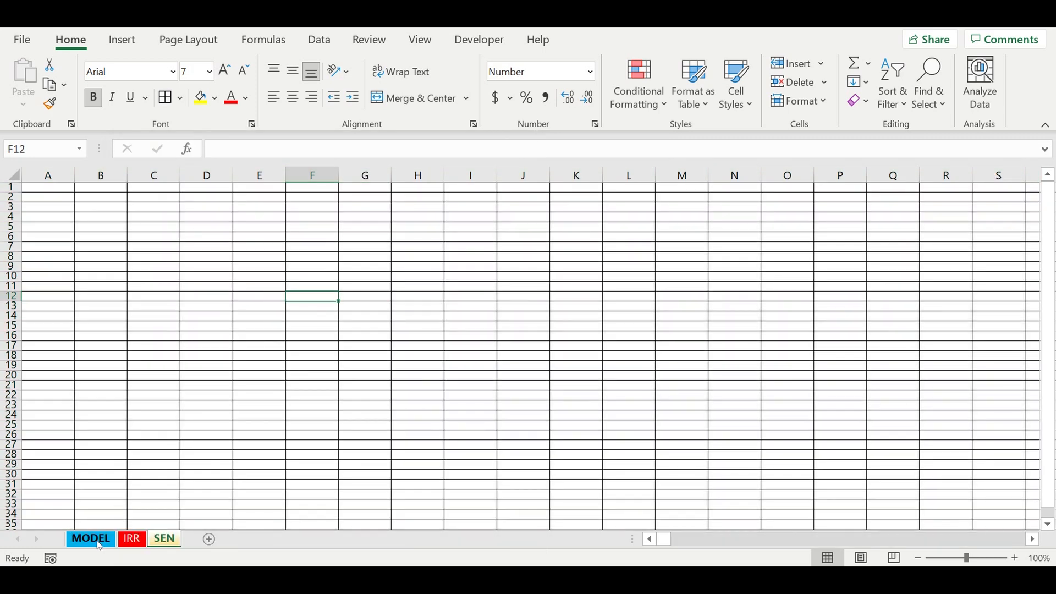
Step: Copy the Financial efficiency table (A1072:B1082) from the MODEL sheet and paste it at A1 of the SEN sheet
left_click(99, 544)
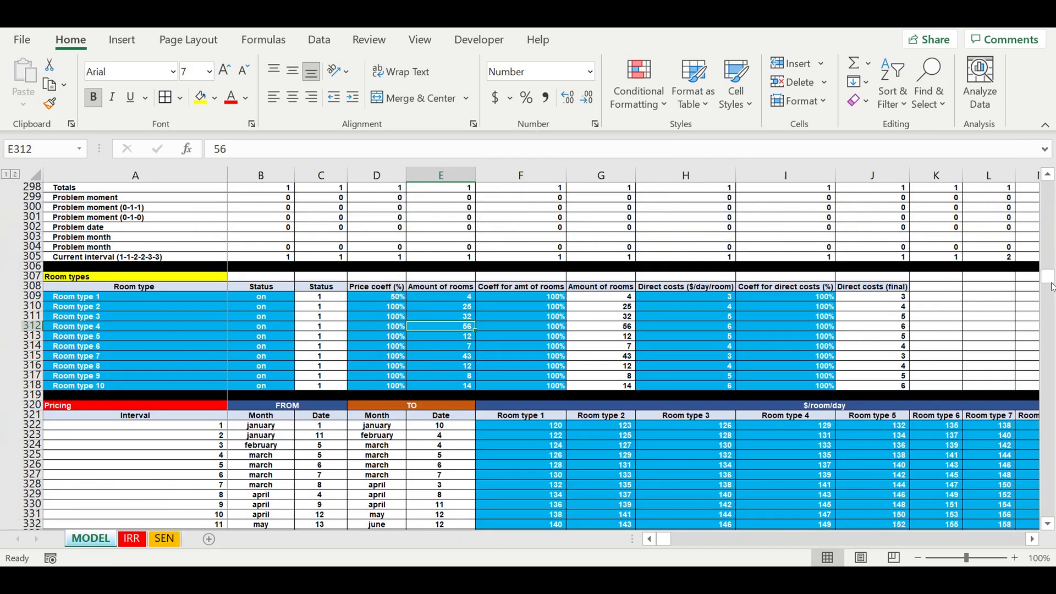
left_click_drag(1051, 279, 1050, 278)
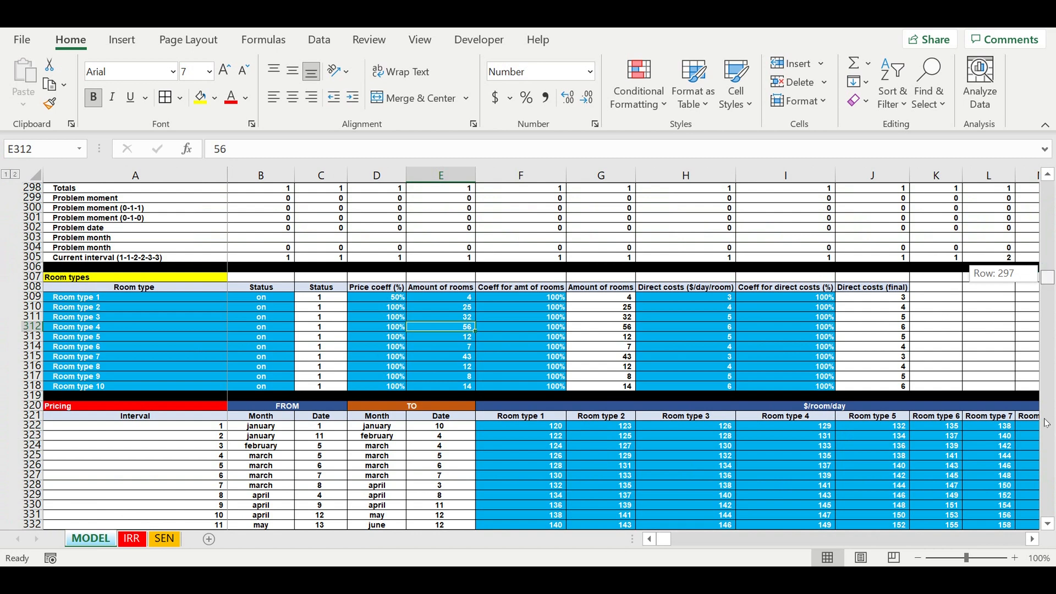
left_click_drag(1047, 435, 1046, 441)
scroll(730, 412, "down", 10)
scroll(730, 412, "down", 7)
scroll(730, 412, "down", 12)
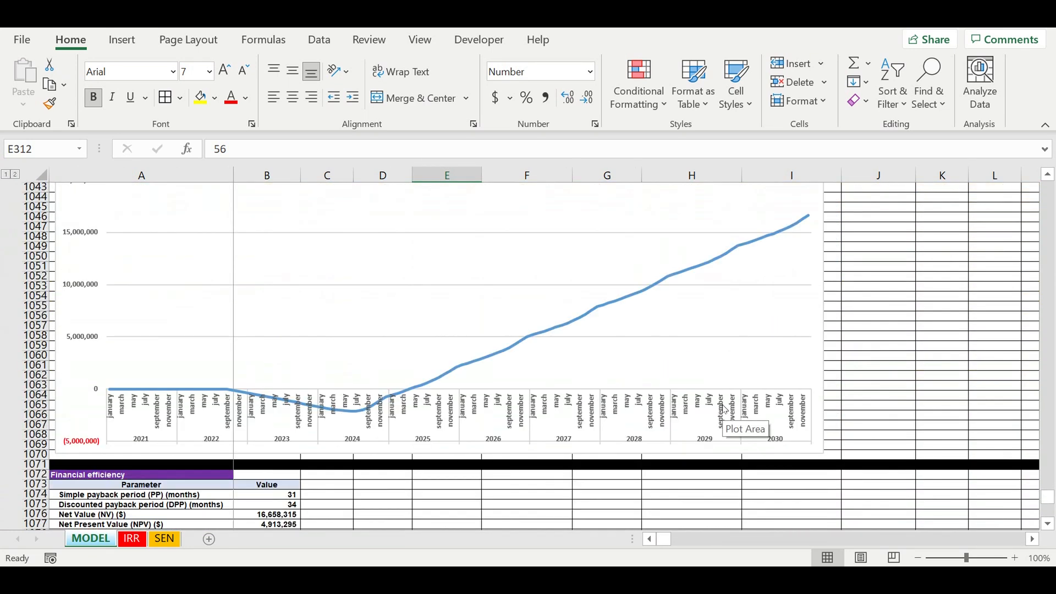
scroll(725, 410, "down", 3)
left_click_drag(181, 385, 261, 486)
key("ctrl+c")
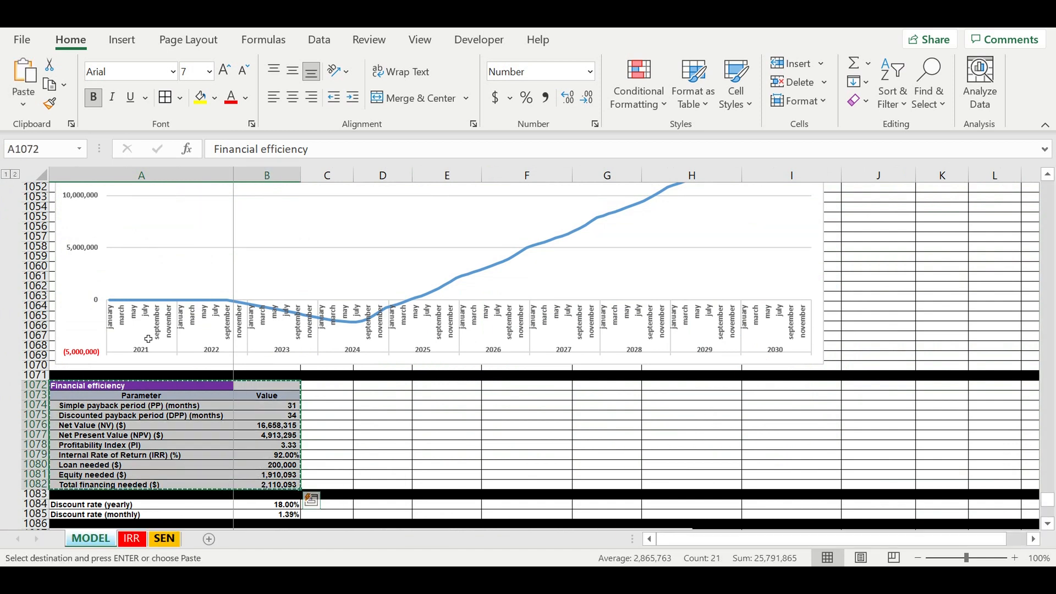
left_click(164, 538)
left_click(55, 190)
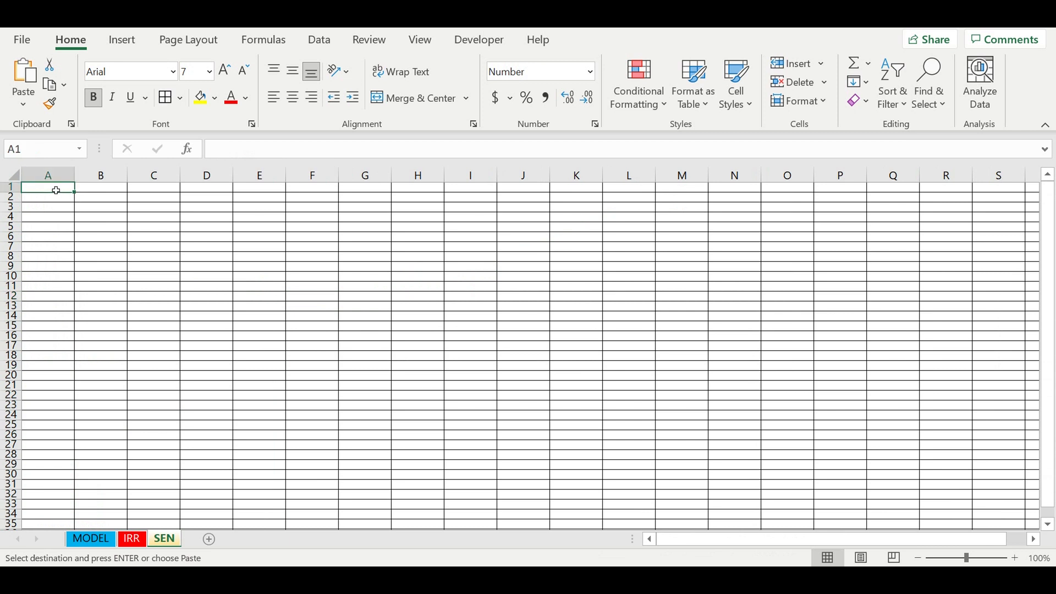
key("ctrl+v")
Step: Autofit the widths of columns A and B to the pasted table
left_click_drag(76, 179, 76, 179)
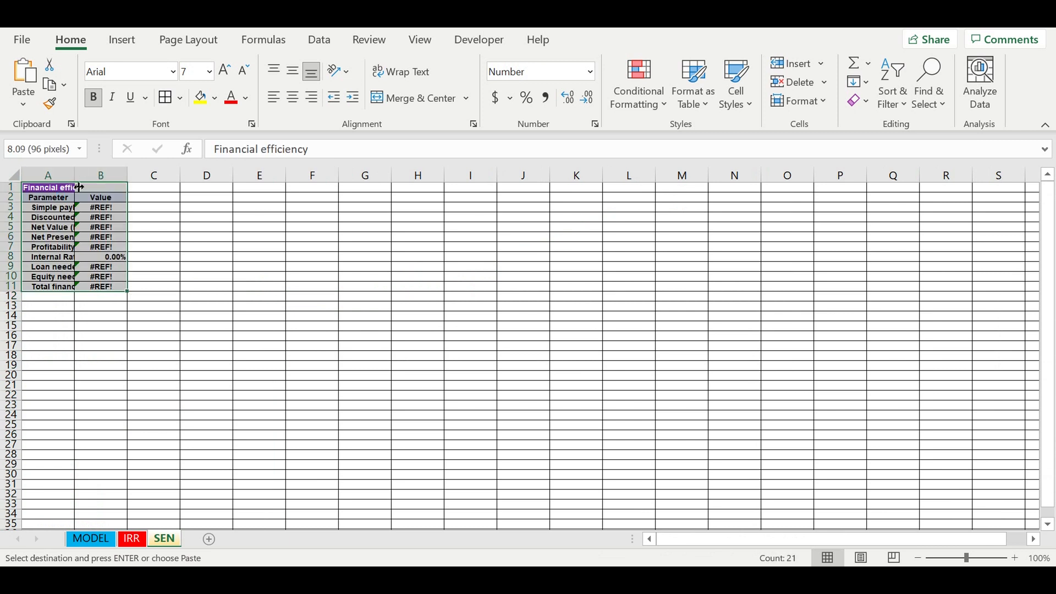
double_click(77, 187)
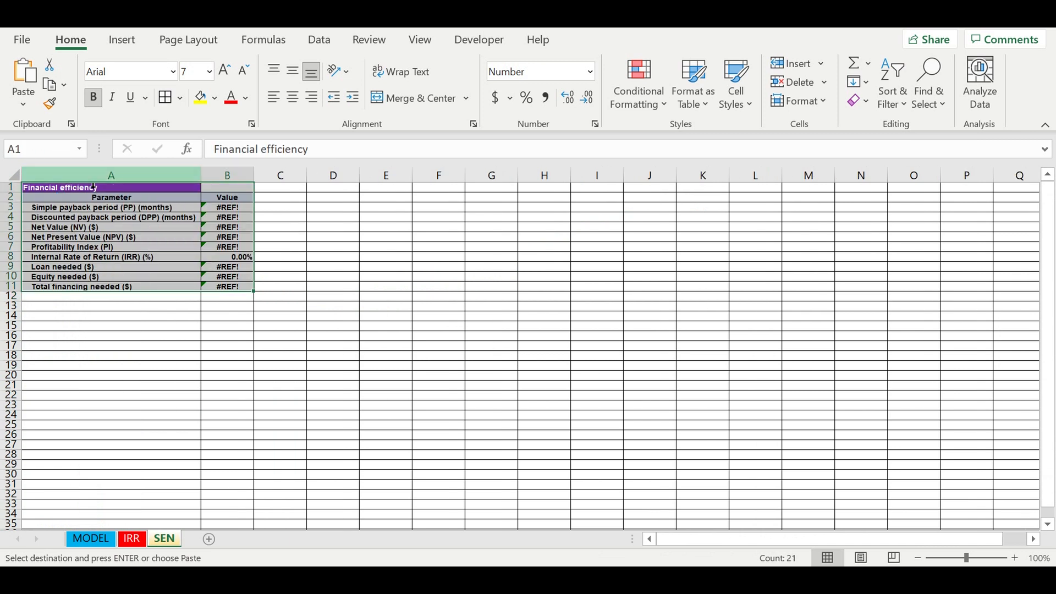
double_click(256, 188)
Step: Link the simple payback period value in SEN cell B3 to MODEL!B1074
left_click(214, 207)
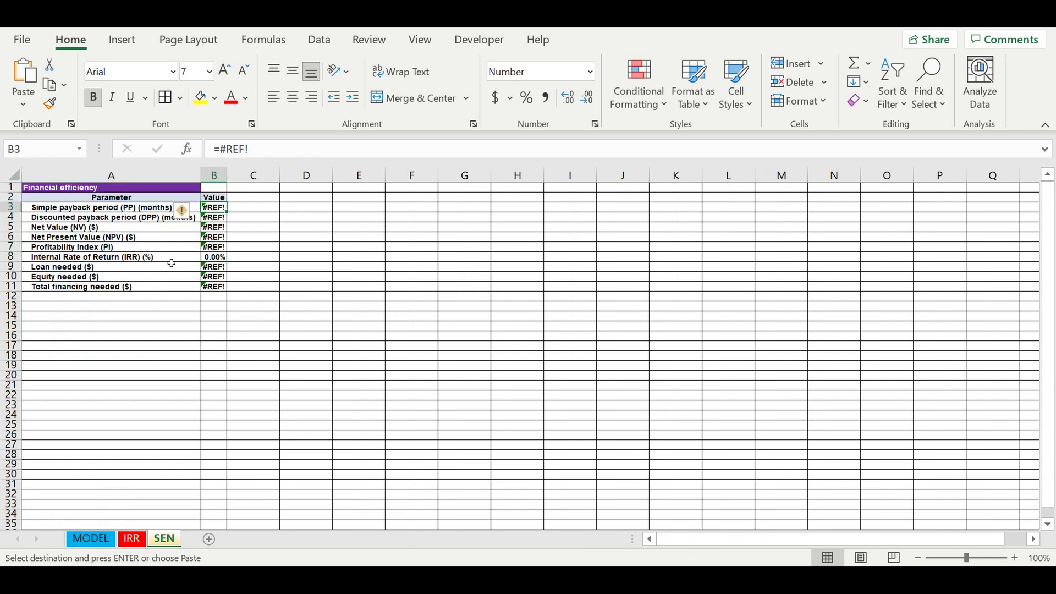
type("=")
left_click(91, 538)
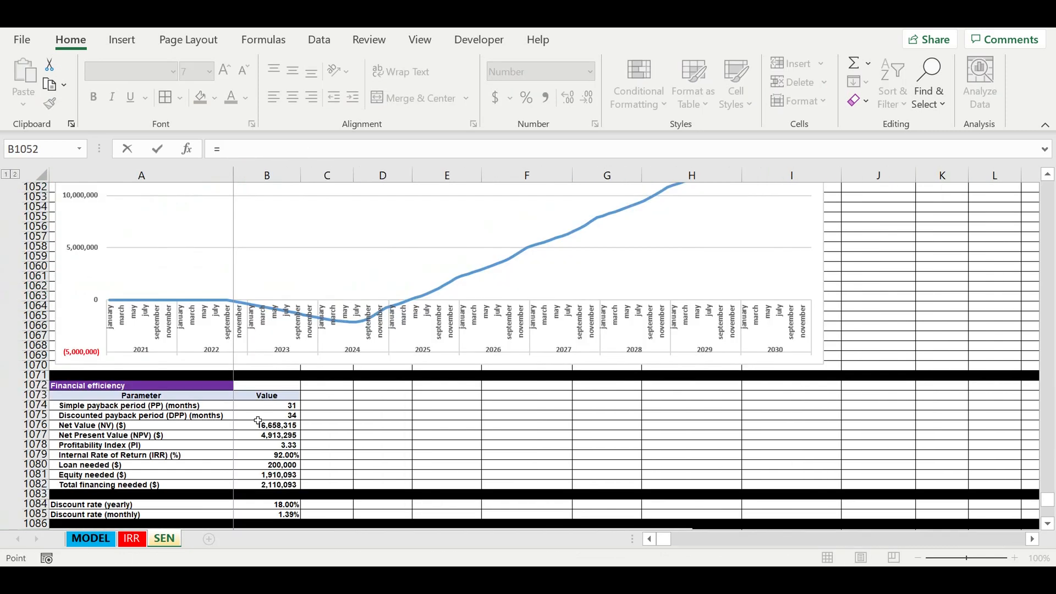
left_click(267, 407)
key("Return")
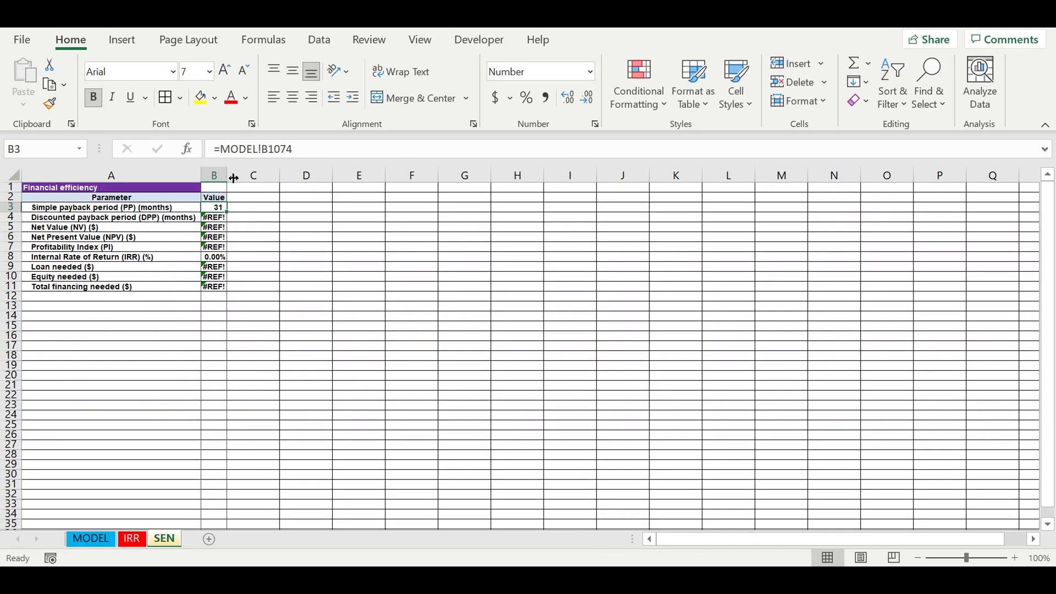
Step: Fill the B3 formula down through B11 and autofit column B to the values
left_click_drag(229, 213, 226, 294)
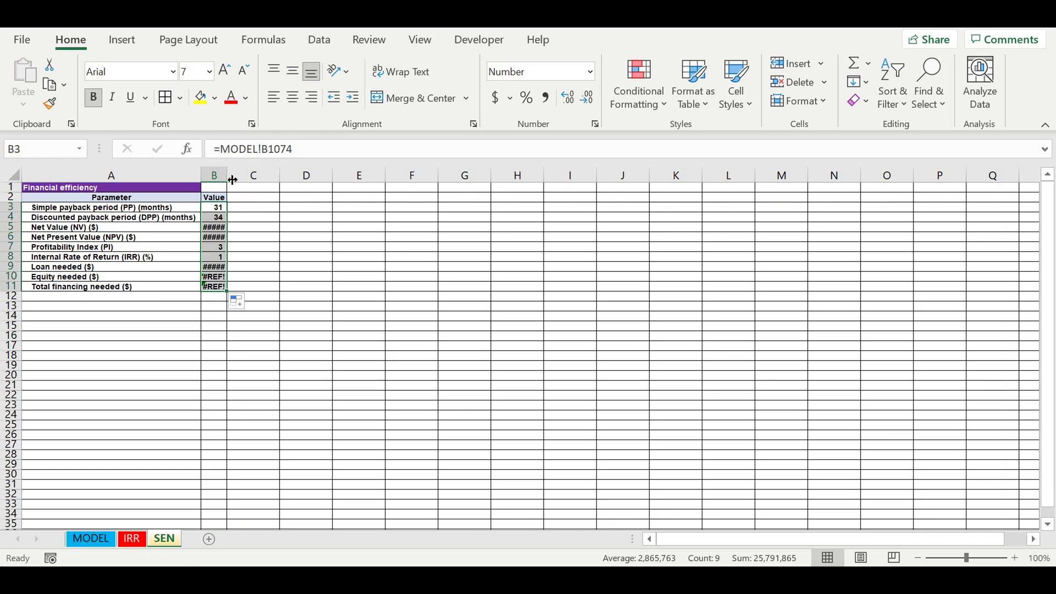
double_click(227, 175)
left_click(285, 218)
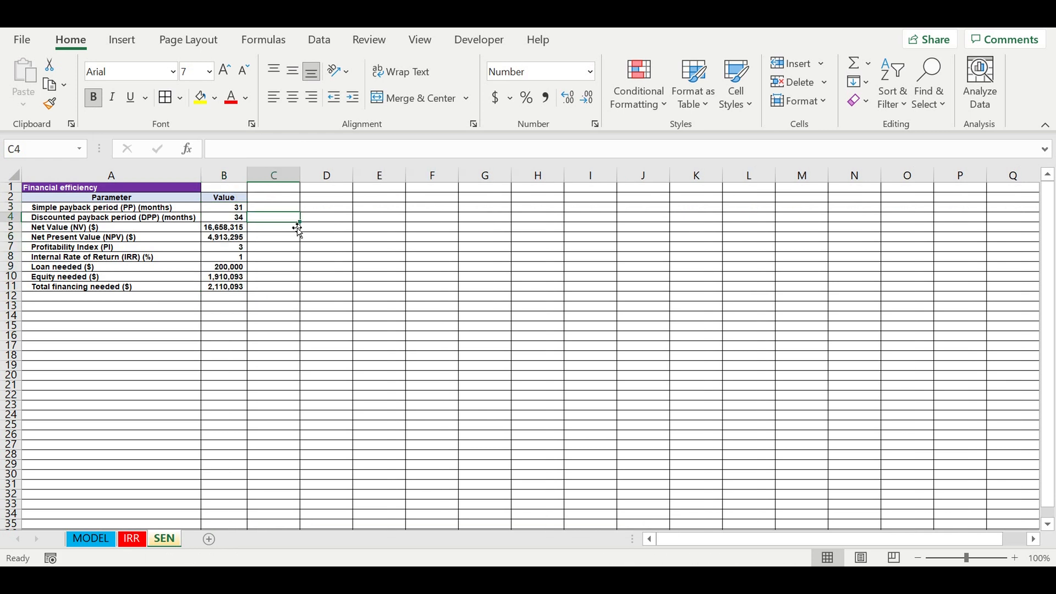
Step: Show the Profitability Index in B7 with two decimals and format the Internal Rate of Return in B8 as a percentage
left_click(216, 251)
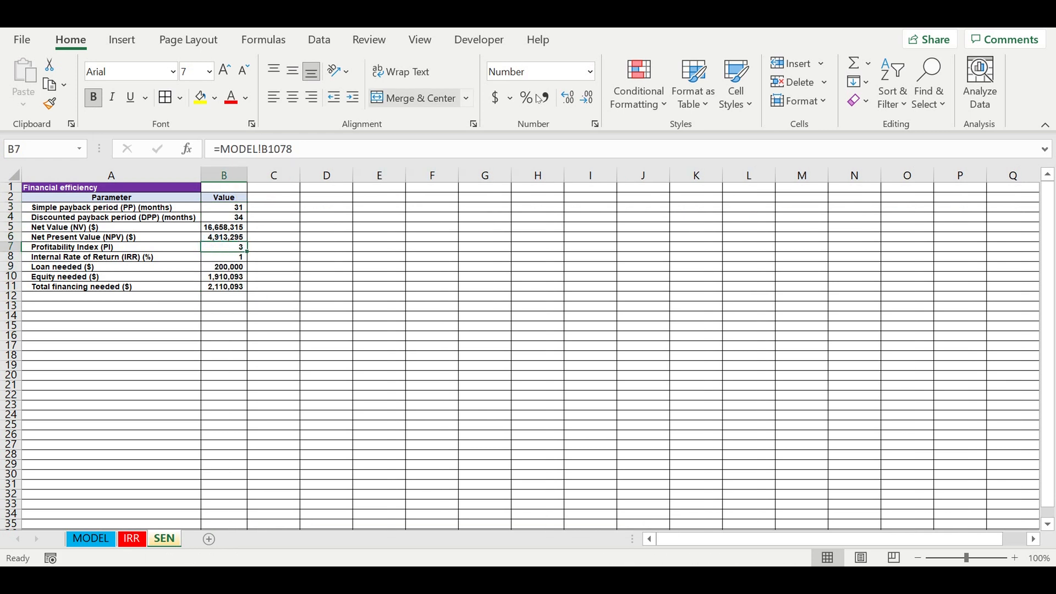
left_click(568, 97)
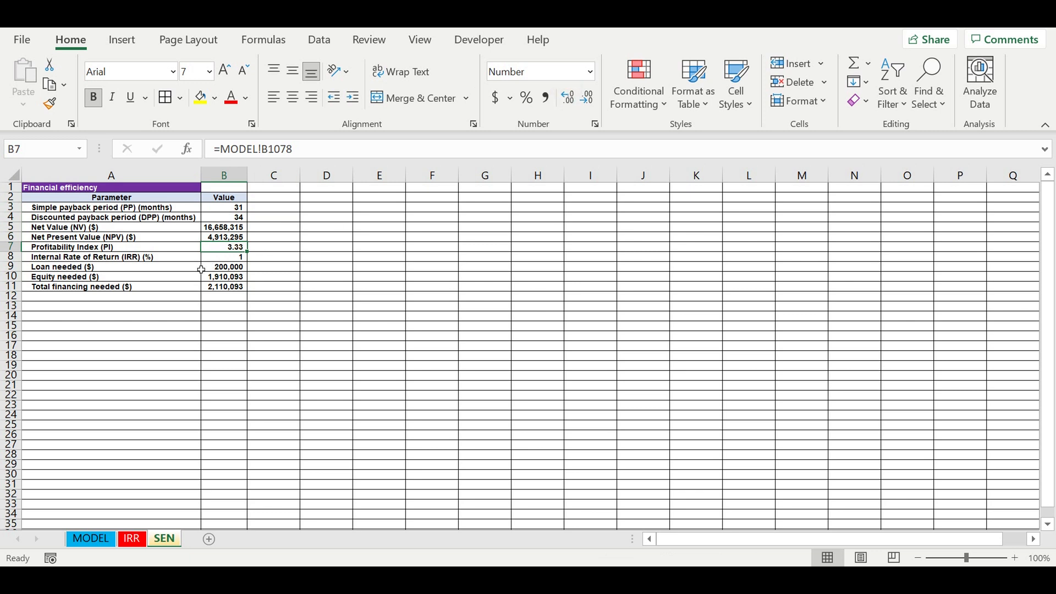
left_click(228, 259)
left_click(526, 97)
left_click(377, 294)
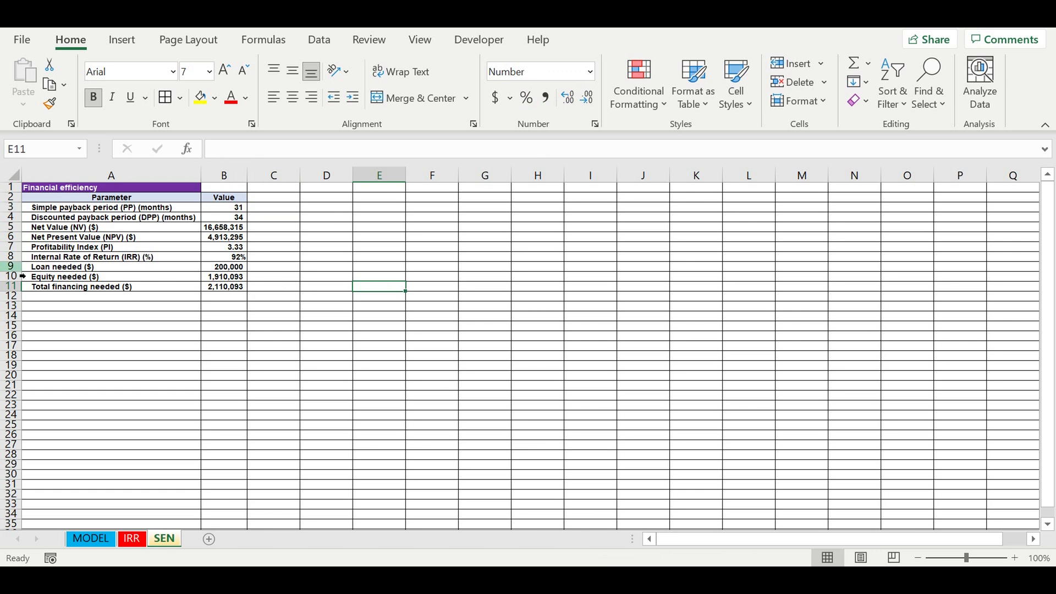
Step: Delete the Loan needed and Equity needed rows (9 and 10) from the SEN sheet
left_click_drag(13, 266, 16, 277)
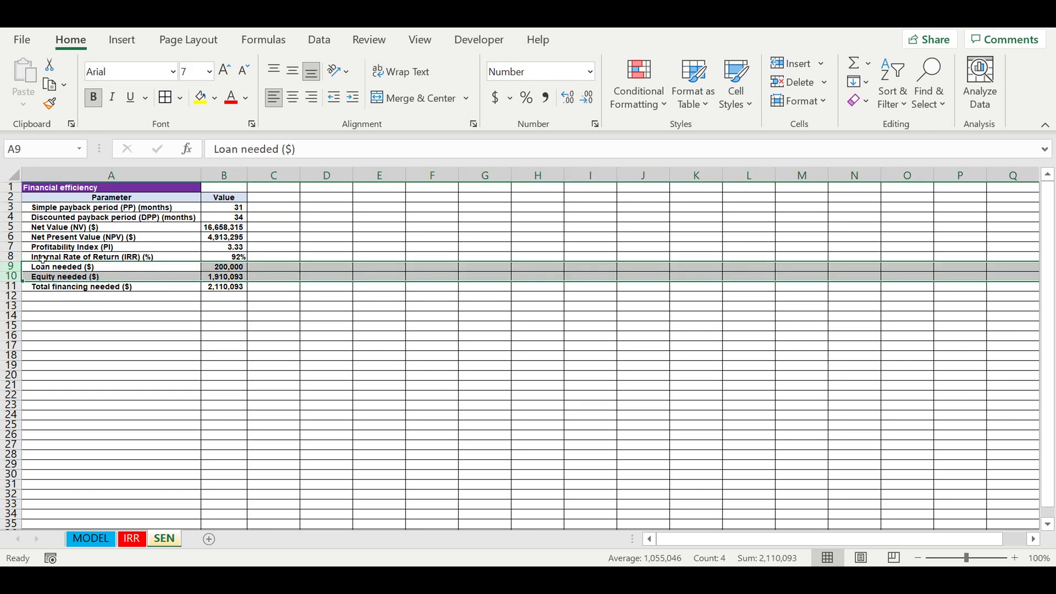
right_click(13, 267)
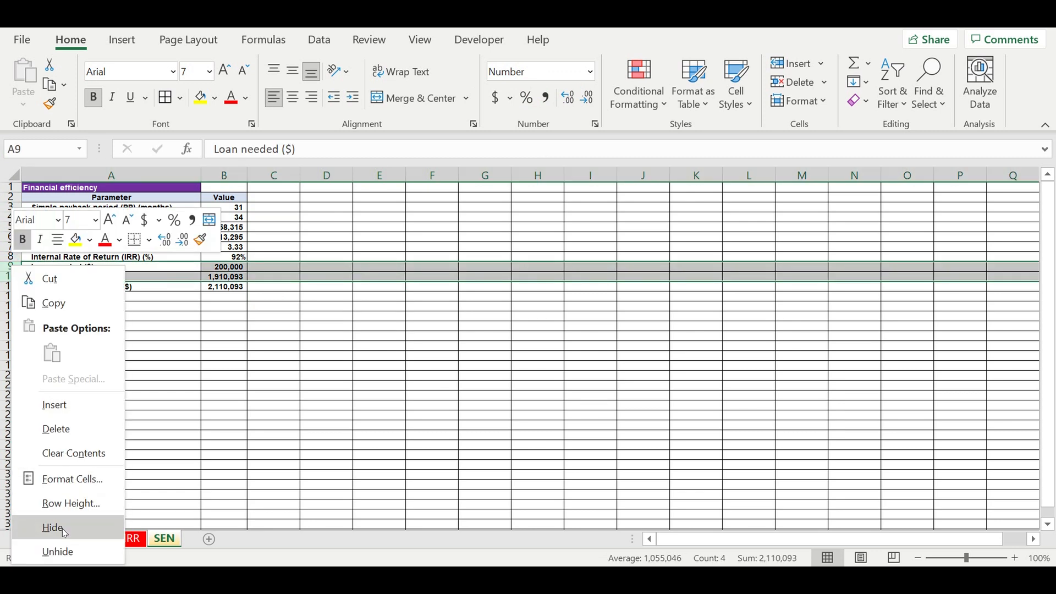
left_click(55, 429)
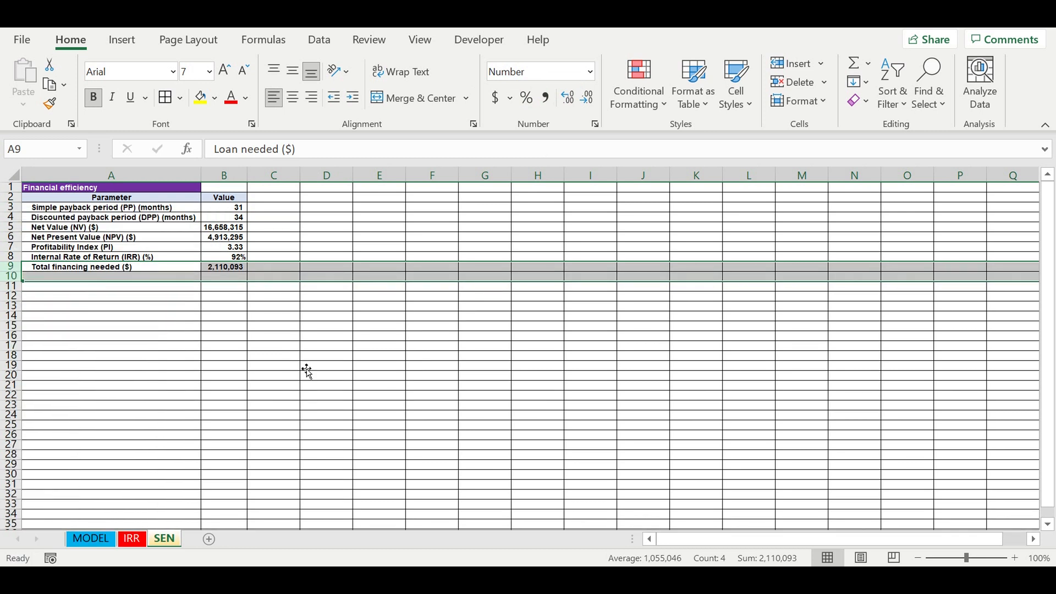
left_click(307, 366)
left_click(161, 346)
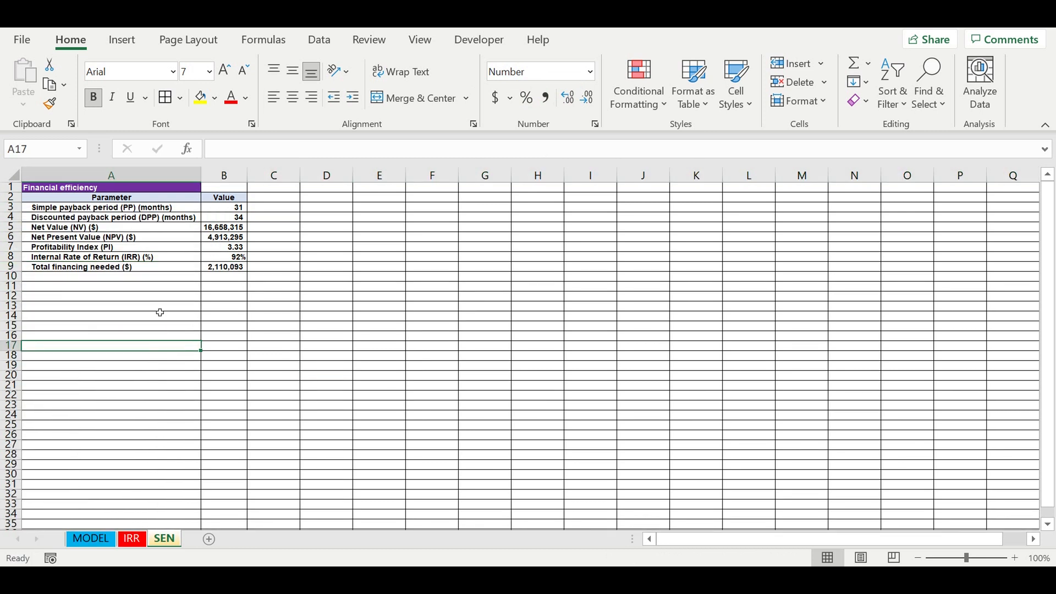
Step: Fill the entire row 10 with black as a separator under the table
left_click(13, 277)
left_click(214, 98)
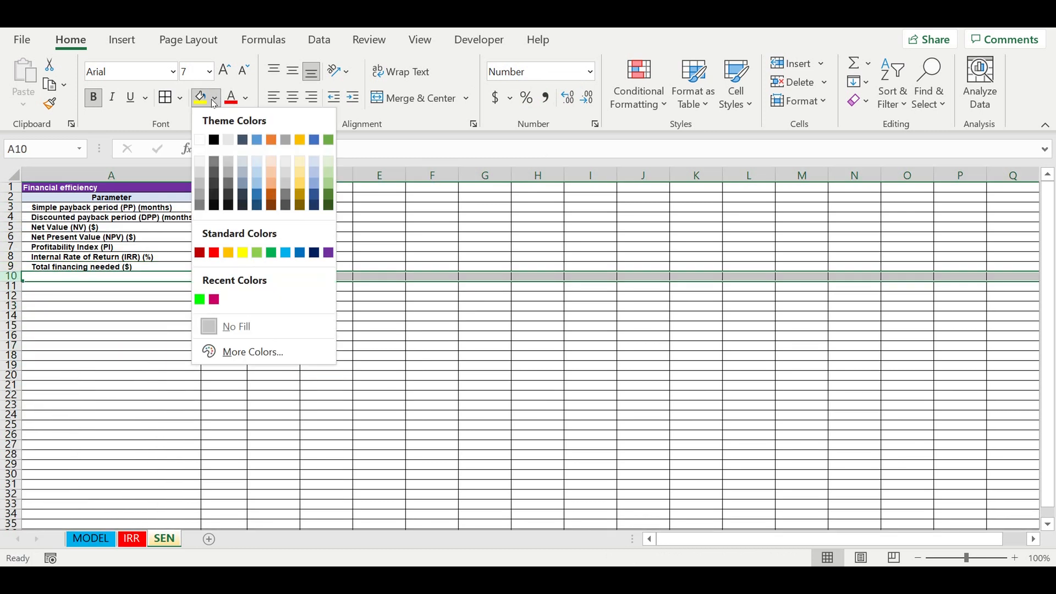
left_click(213, 138)
left_click(304, 357)
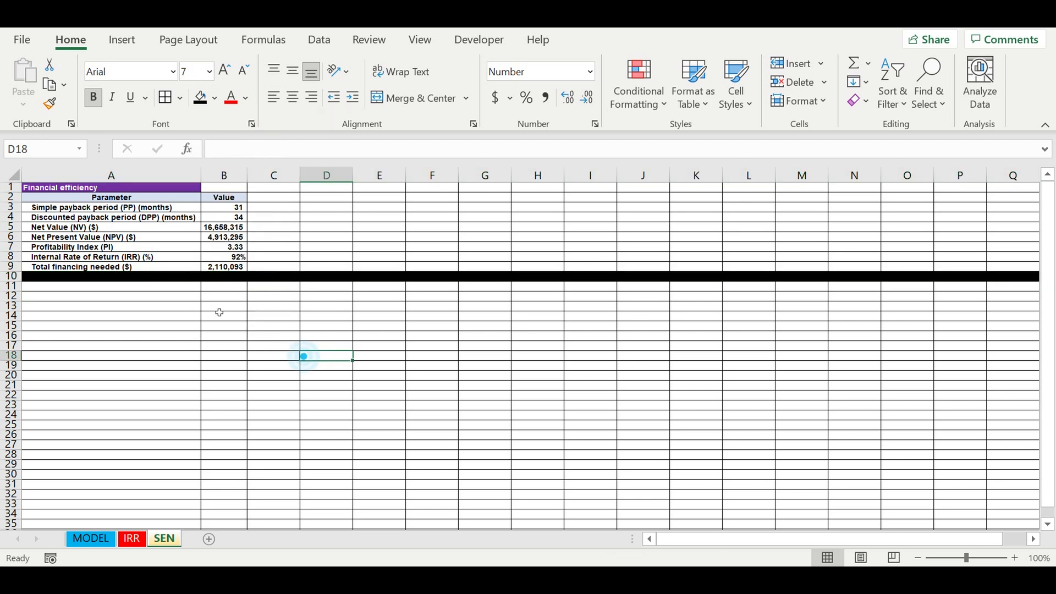
Step: Enter the label Parameter in cell A11
left_click(159, 286)
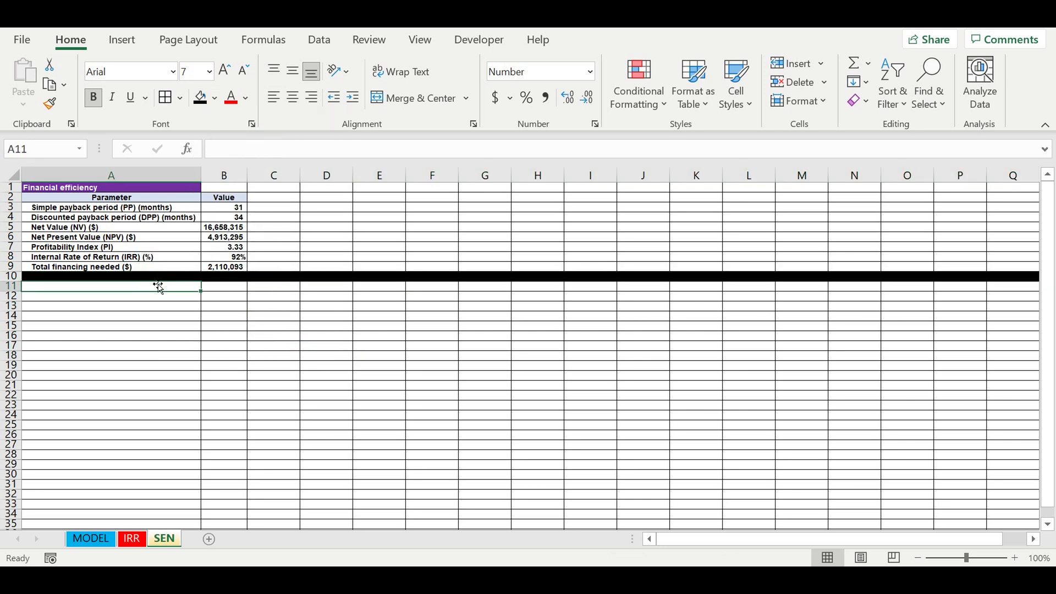
type("Parameter")
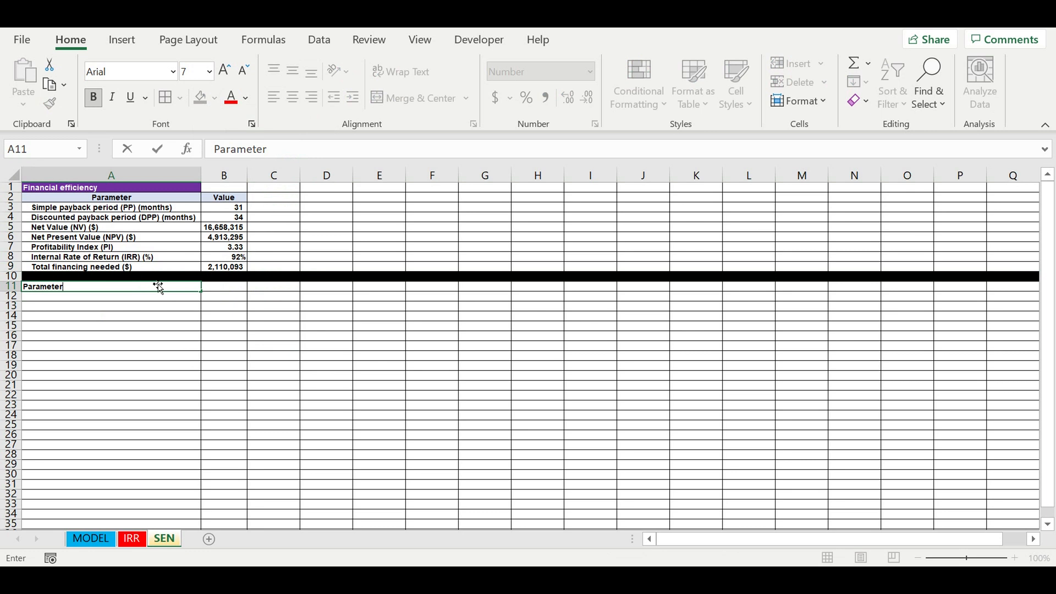
left_click(118, 348)
Step: Enter 1 in cell B11 and set its font color to white
left_click(226, 286)
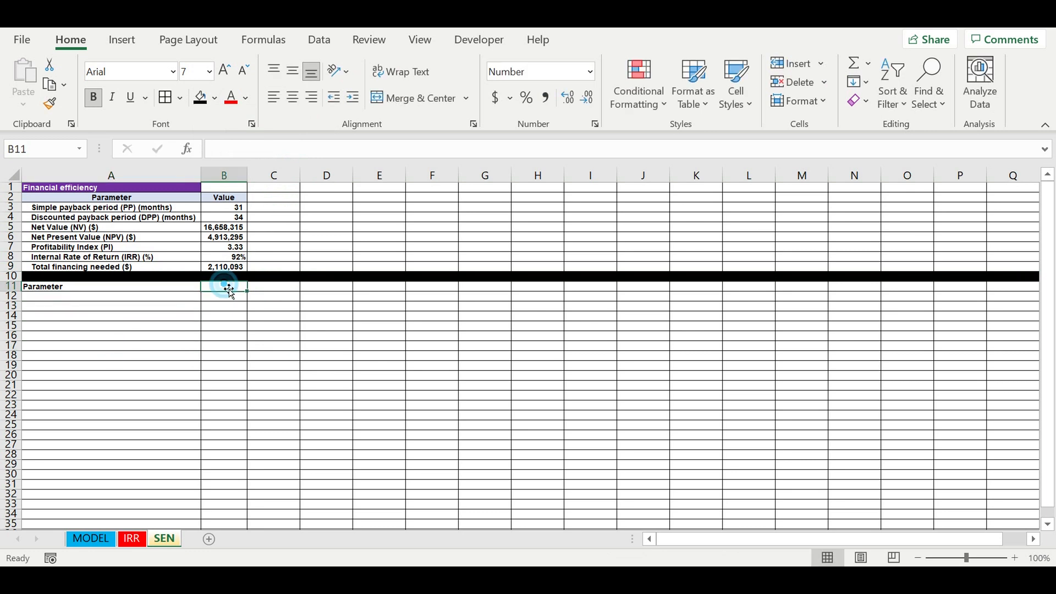
type("1")
key("ctrl+Return")
left_click(246, 98)
left_click(231, 163)
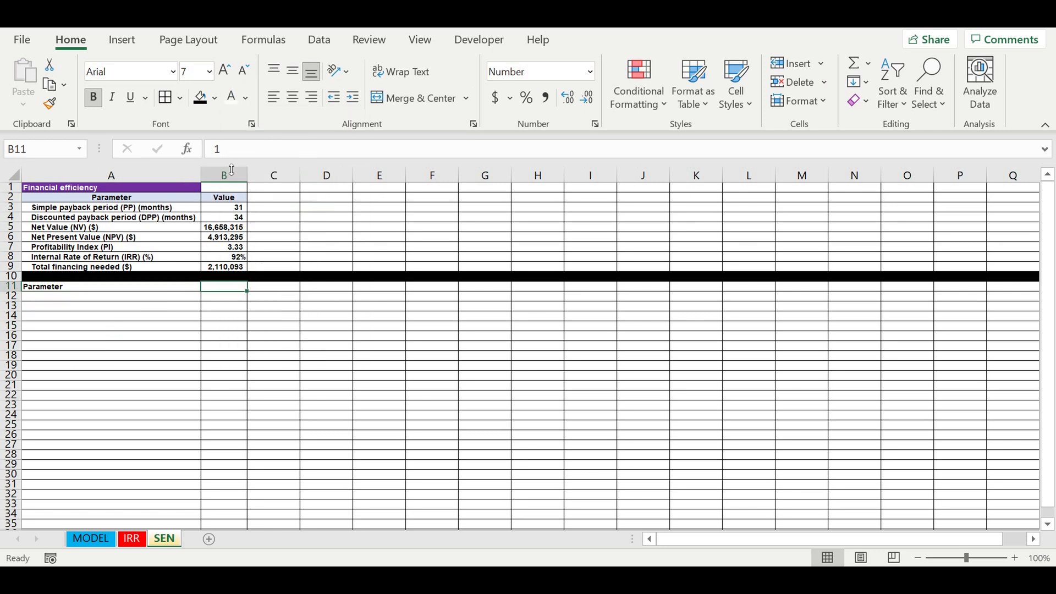
Step: Fill cell B11 with the standard light blue color
left_click(214, 98)
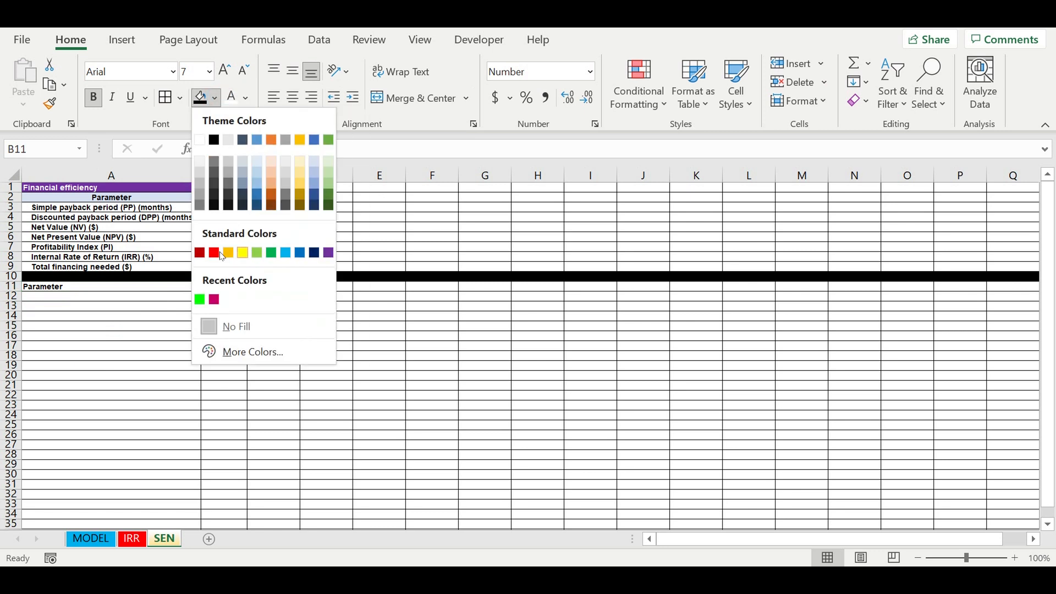
left_click(285, 253)
left_click(283, 335)
Step: Fill cell B11 with the standard red color
left_click(227, 287)
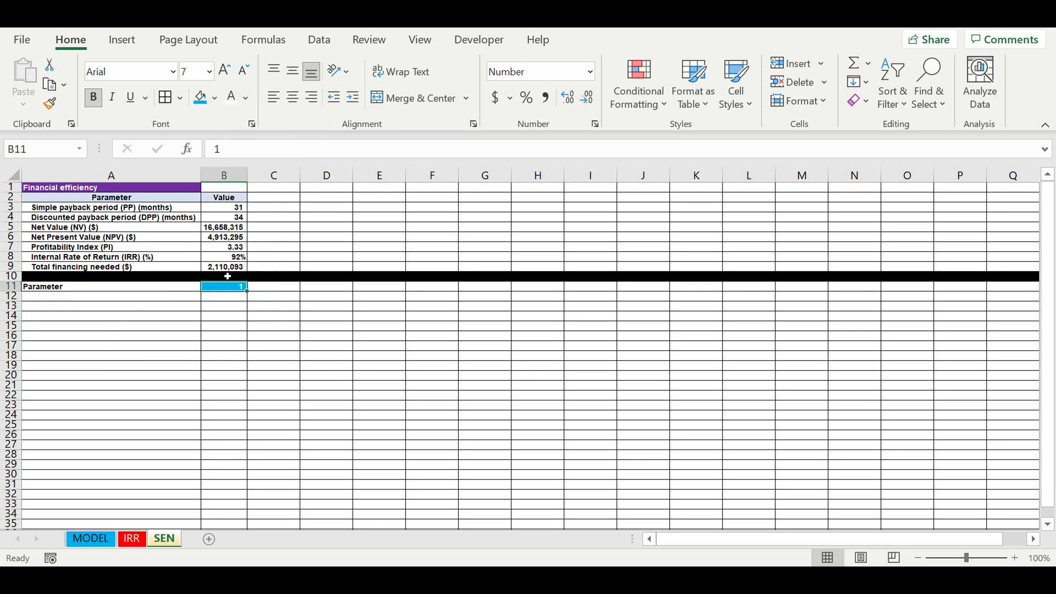
left_click(215, 98)
left_click(214, 253)
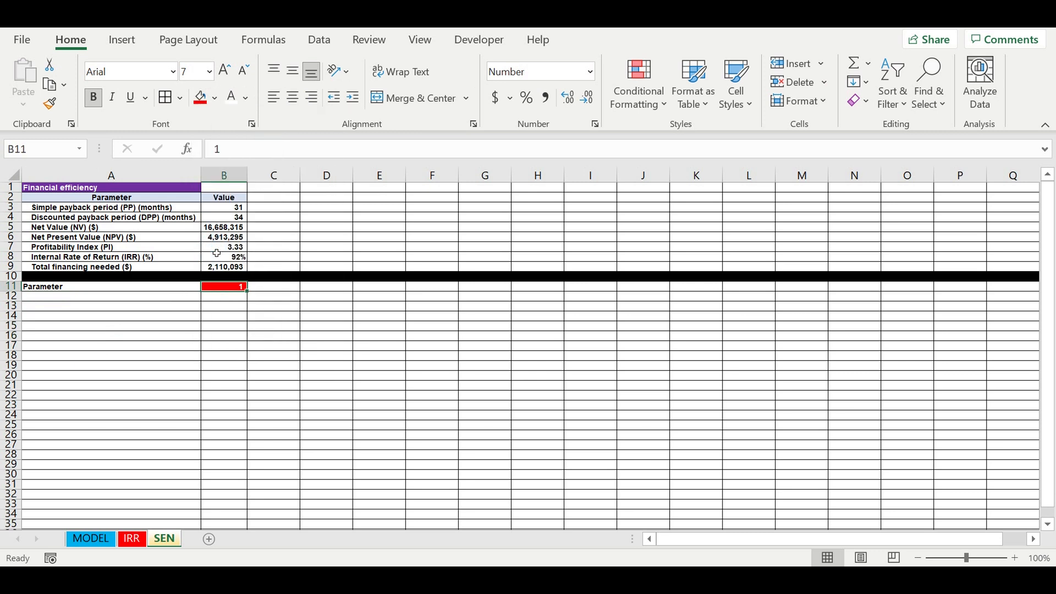
left_click(188, 335)
Step: Fill the entire row 12 with black as a separator and select cell A13 below it
left_click(10, 295)
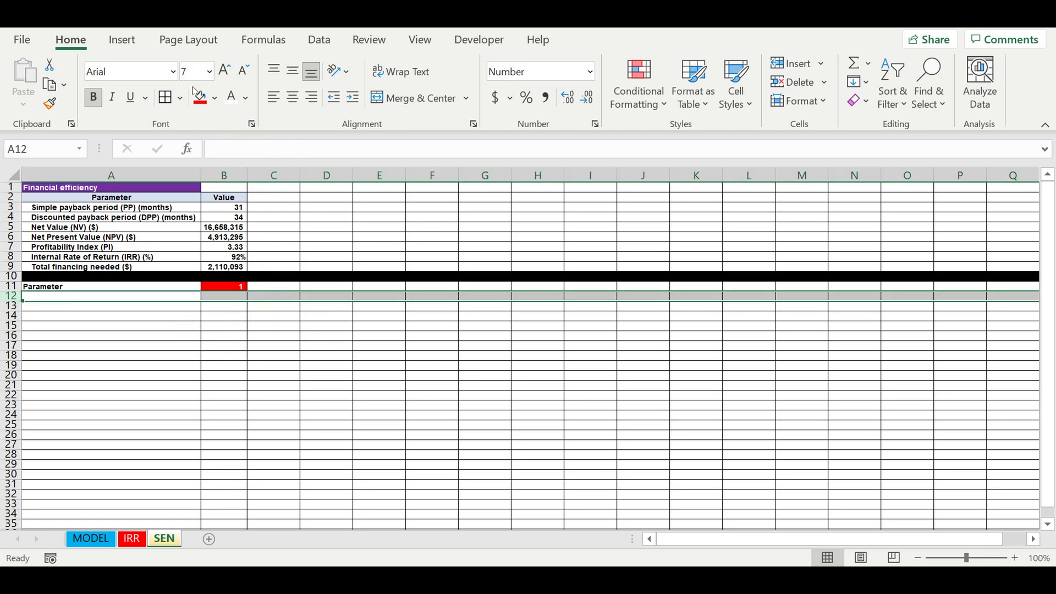
left_click(215, 99)
left_click(214, 140)
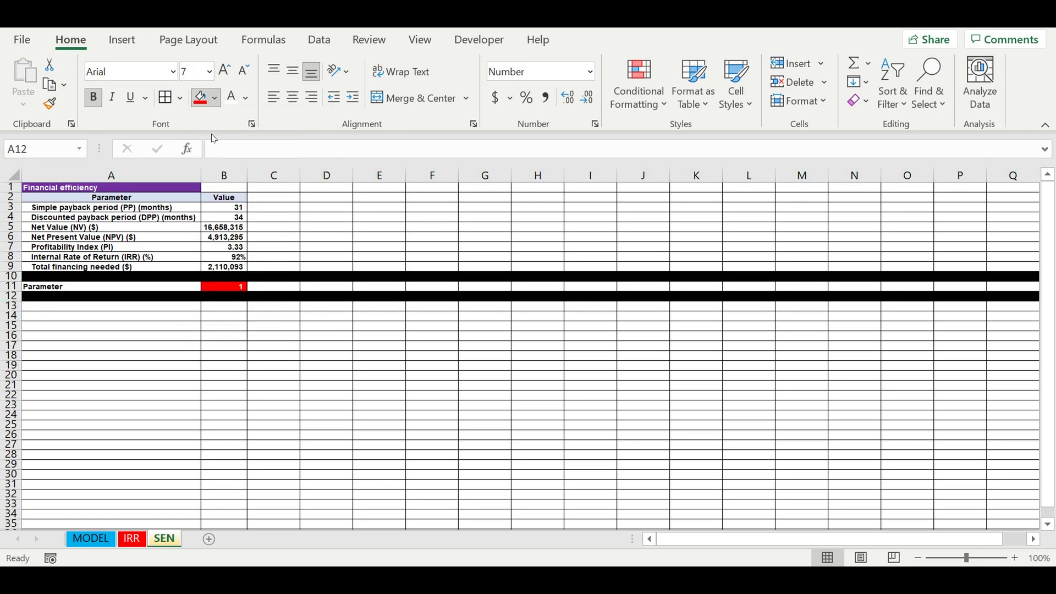
left_click(119, 319)
key("Up")
key("Up")
left_click(111, 309)
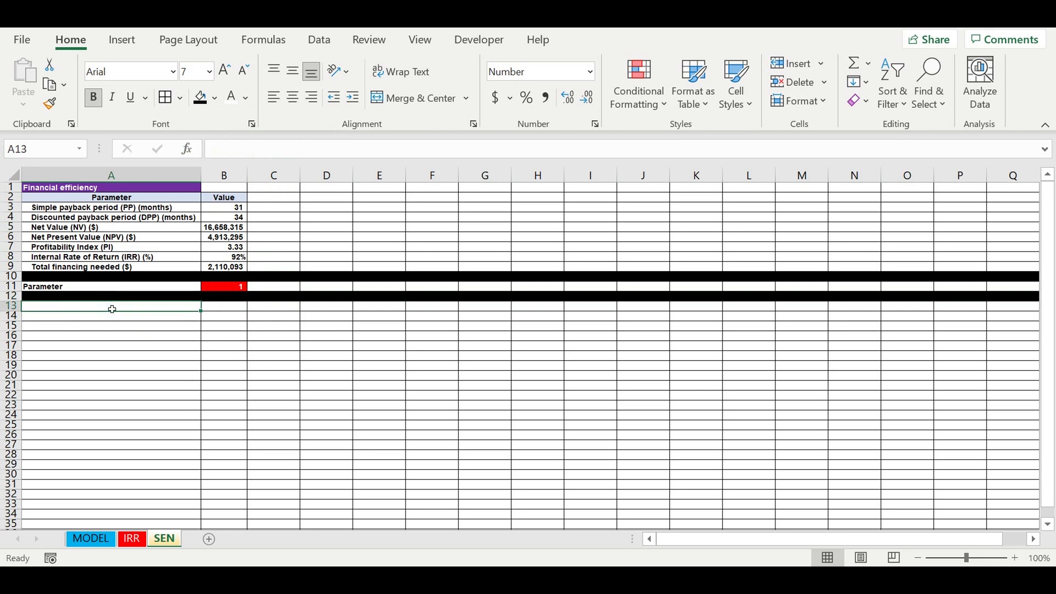
Step: Enter the label "Adjustment step of coeff" in cell A13
key("alt")
key("a")
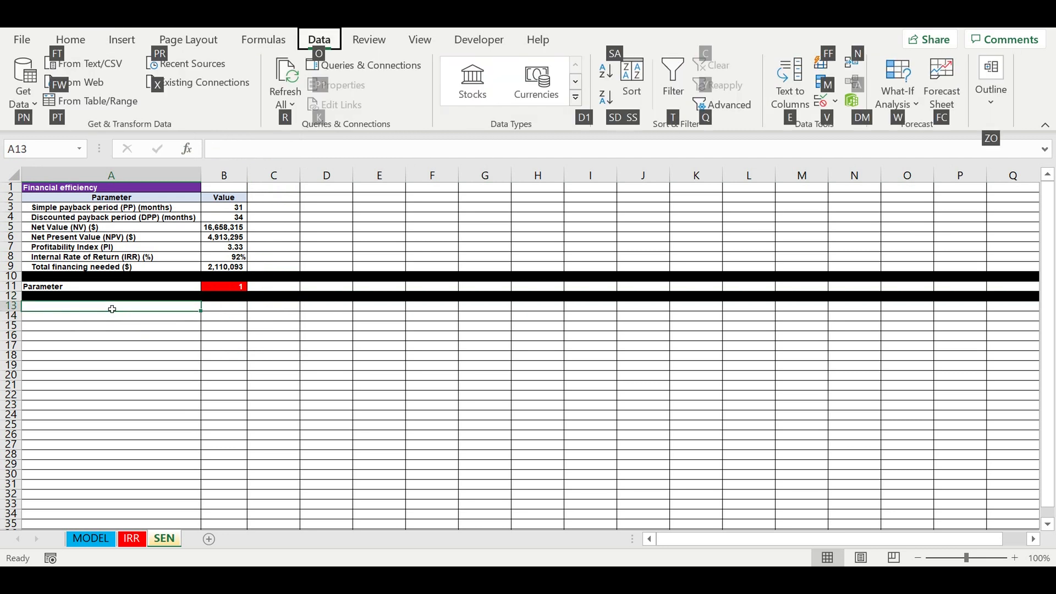
left_click(88, 395)
left_click(32, 307)
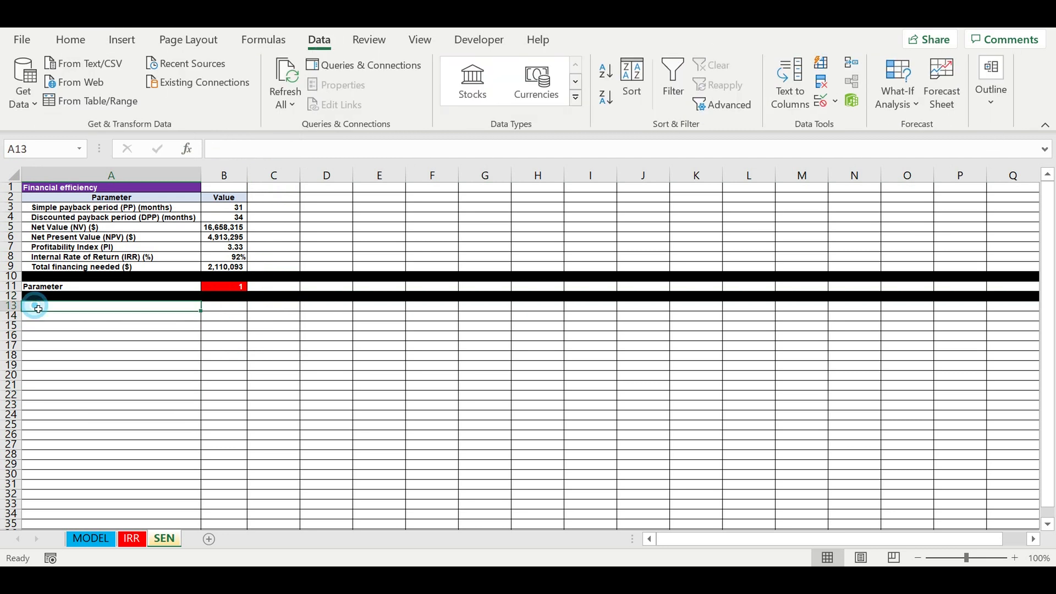
type("Adj")
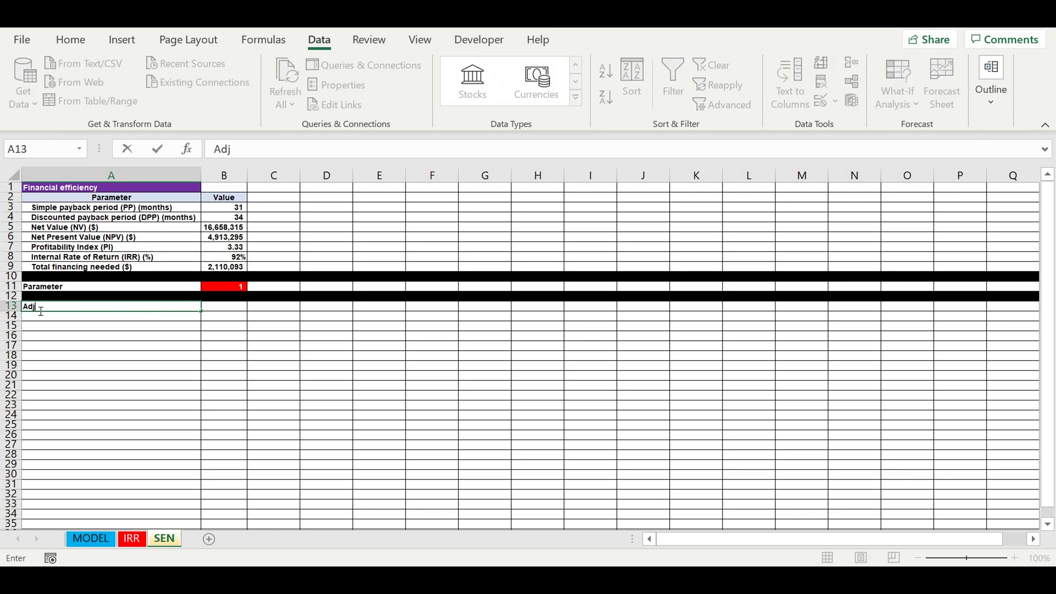
type("ustment step of coeff")
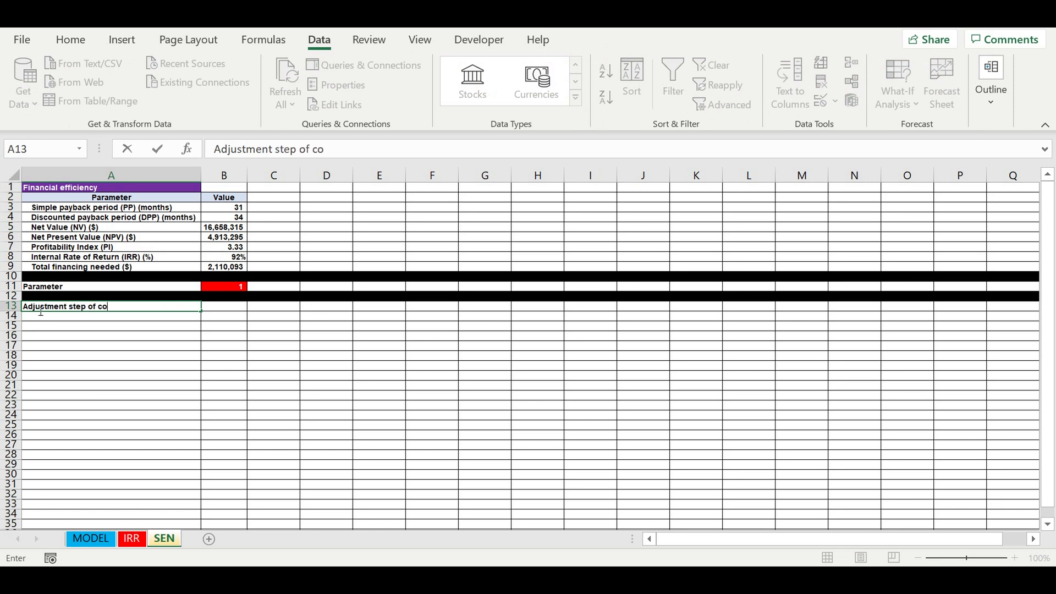
left_click(111, 348)
Step: Format cell B13 as a percentage and enter 10% as the adjustment step
left_click(219, 307)
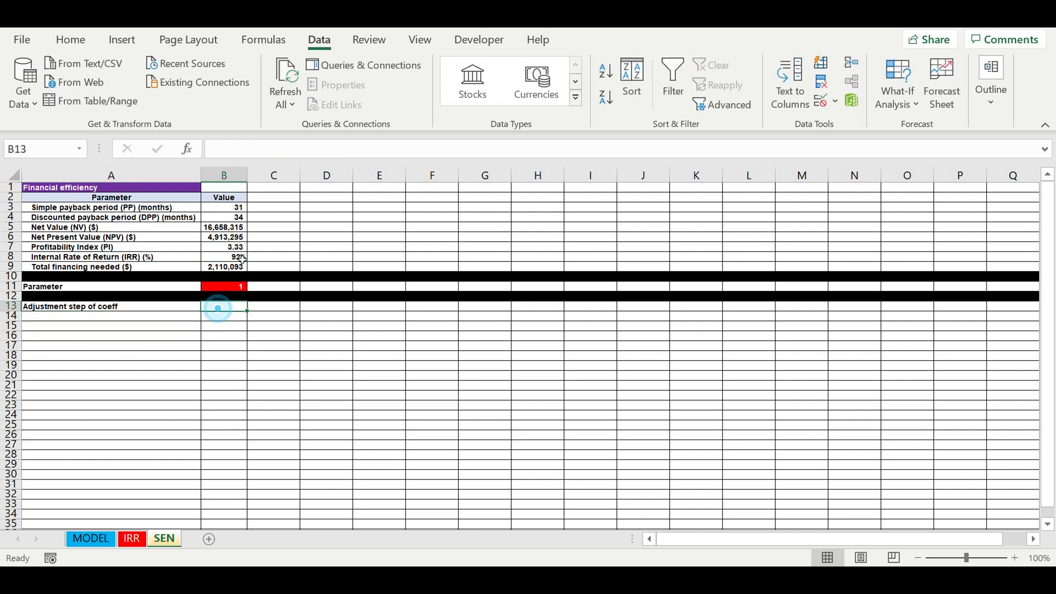
left_click(71, 40)
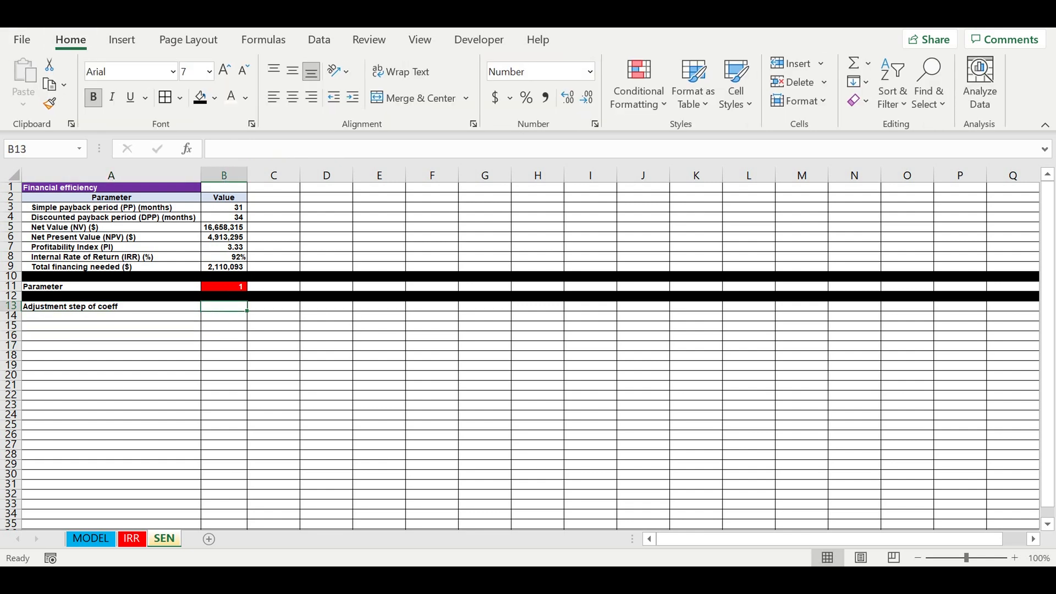
left_click(526, 97)
type("1")
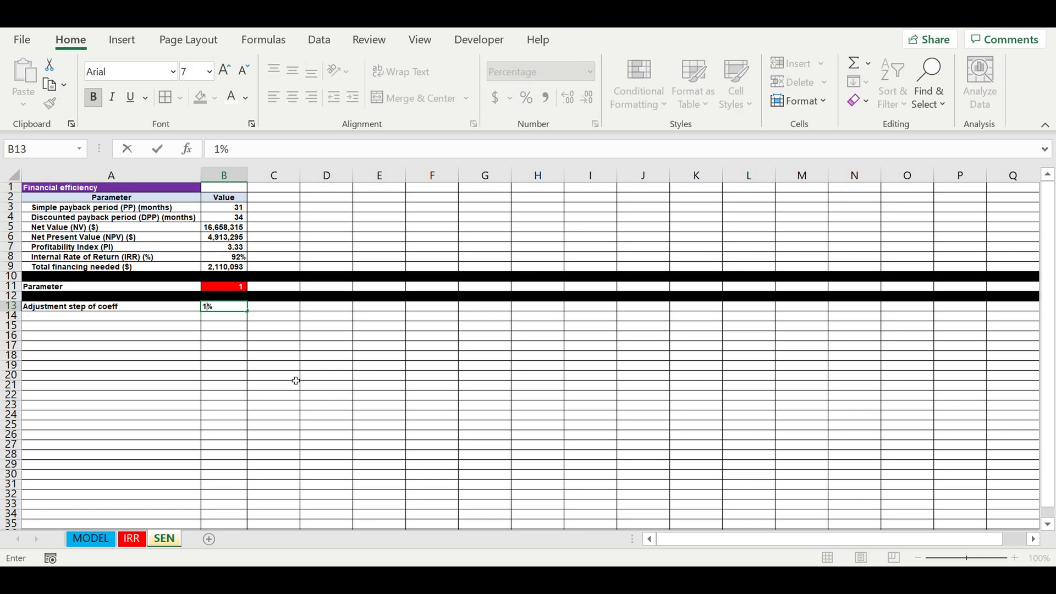
type("0")
left_click(297, 377)
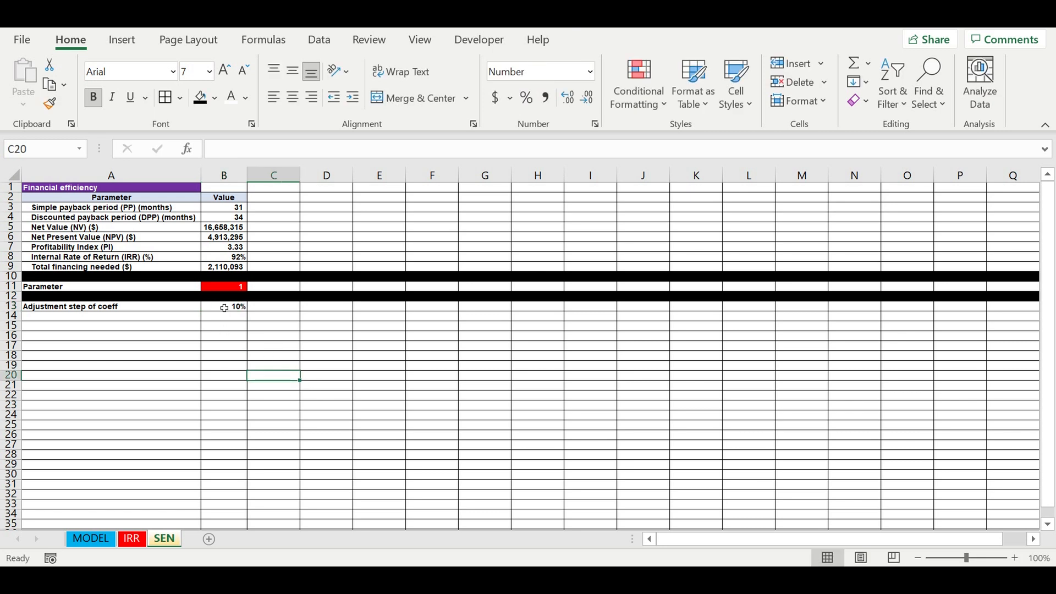
Step: Fill cell B13 with the standard light blue color and make its font white
left_click(224, 308)
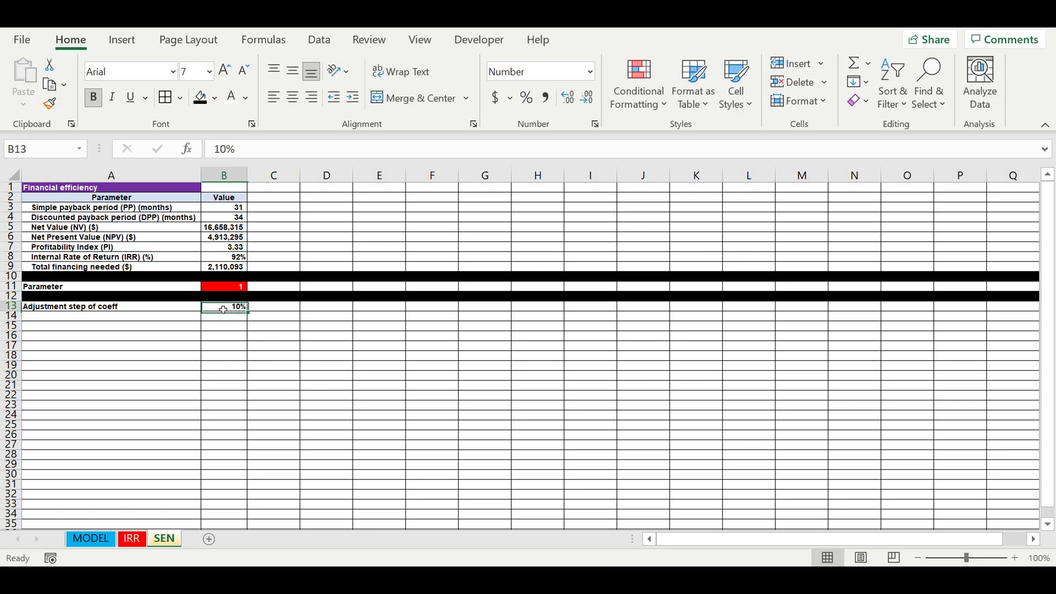
left_click(216, 104)
left_click(290, 253)
left_click(296, 346)
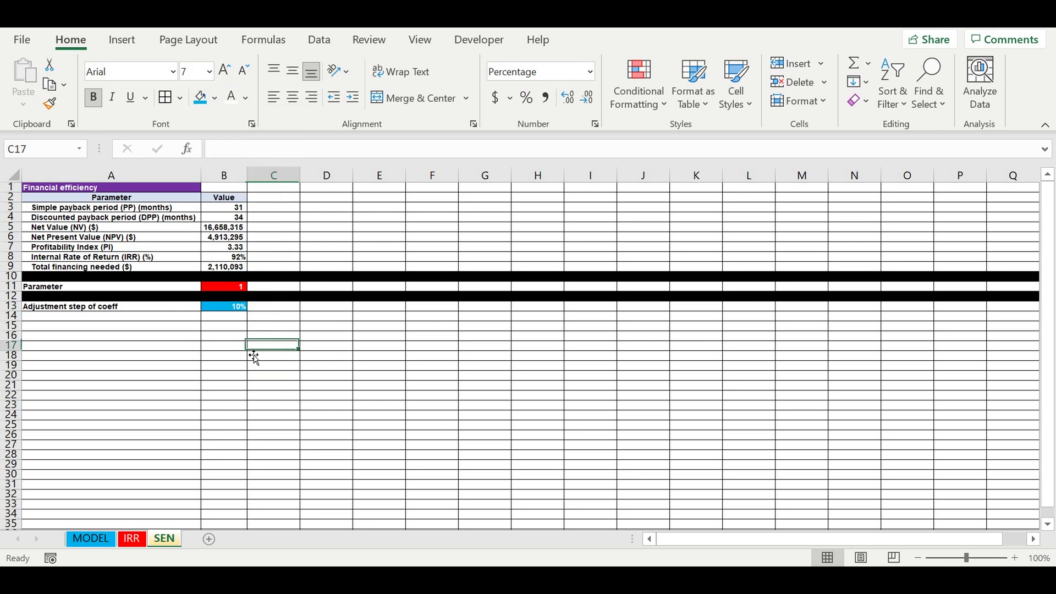
Step: Fill the entire row 14 with black as a separator
left_click(13, 316)
left_click(215, 98)
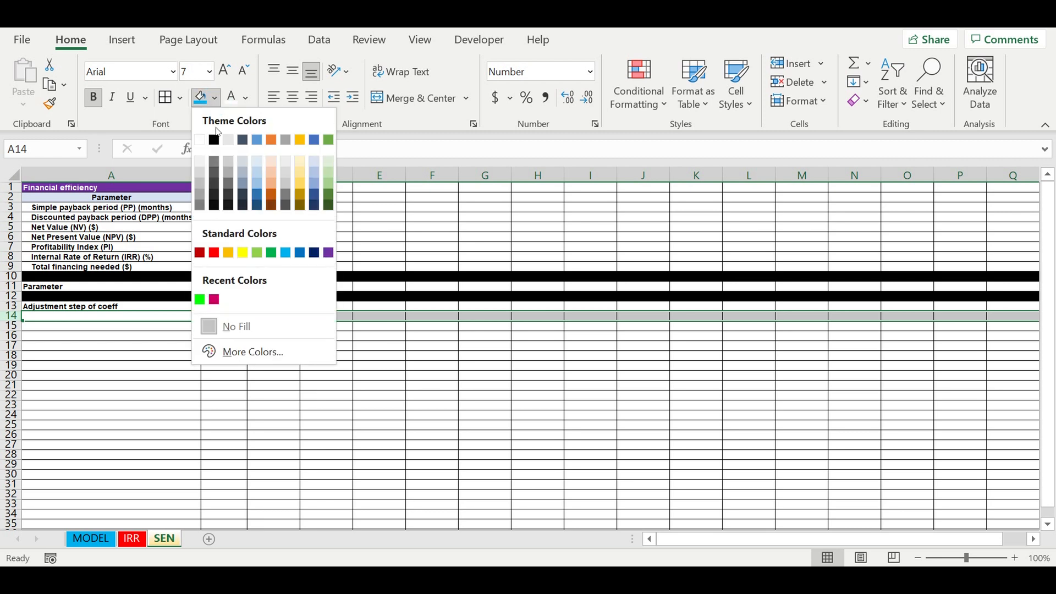
left_click(214, 140)
left_click(314, 399)
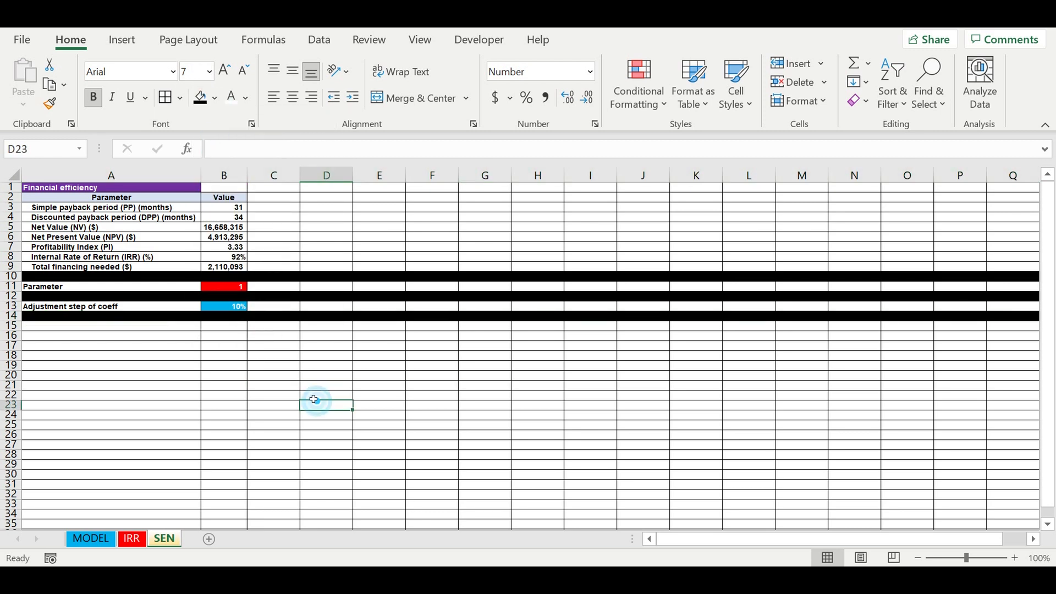
Step: Enter 1 in cell G16 as the base coefficient
left_click(235, 336)
left_click(483, 338)
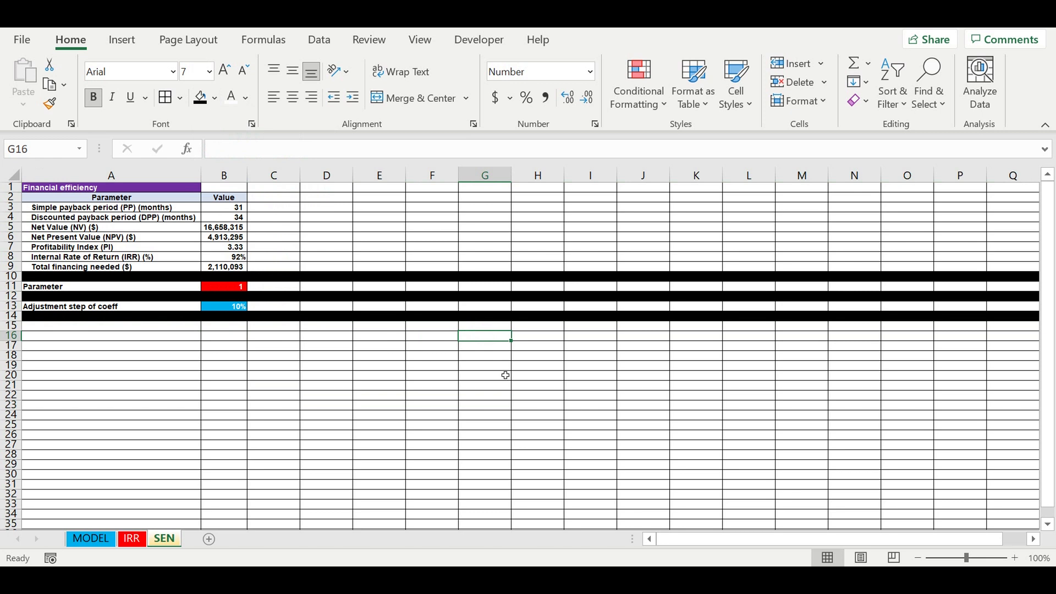
type("1")
left_click(501, 374)
Step: Enter the formula =IF(G16-$B$13<0,0,G16-$B$13) in cell F16 to step the coefficient down without going below zero
left_click(432, 338)
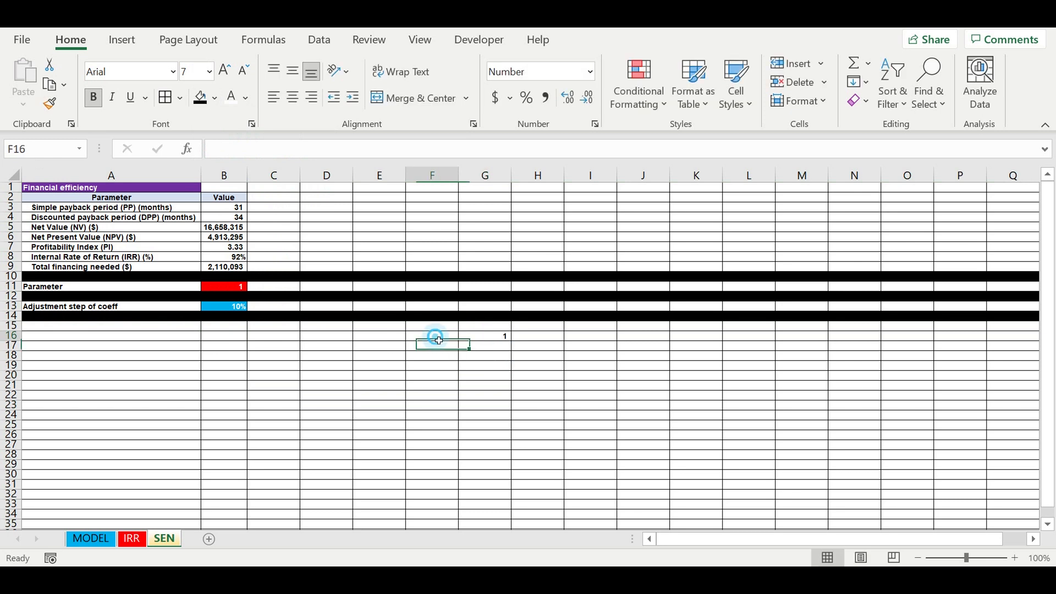
type("=")
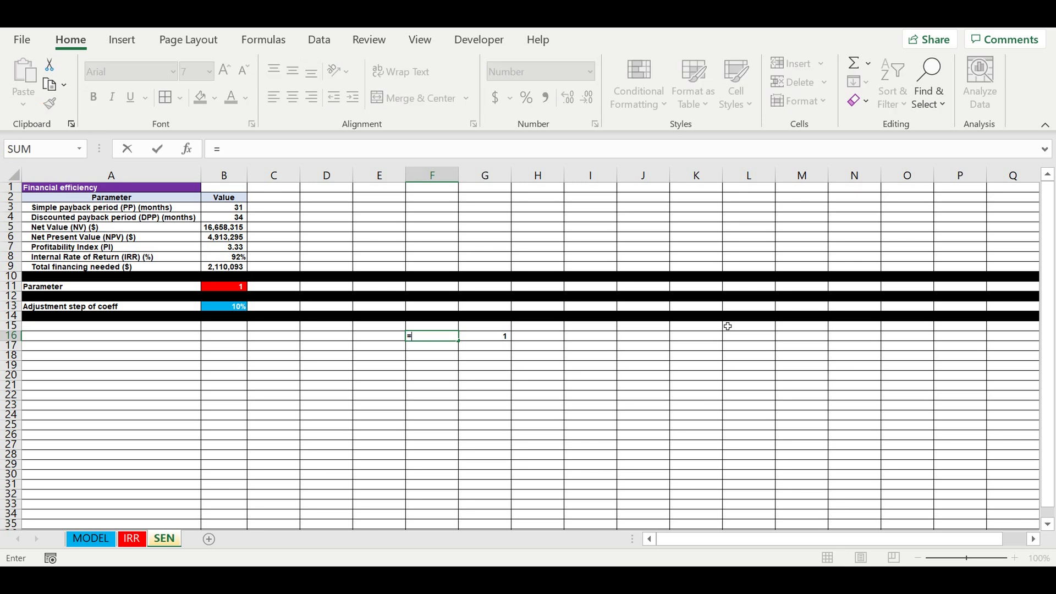
type("if")
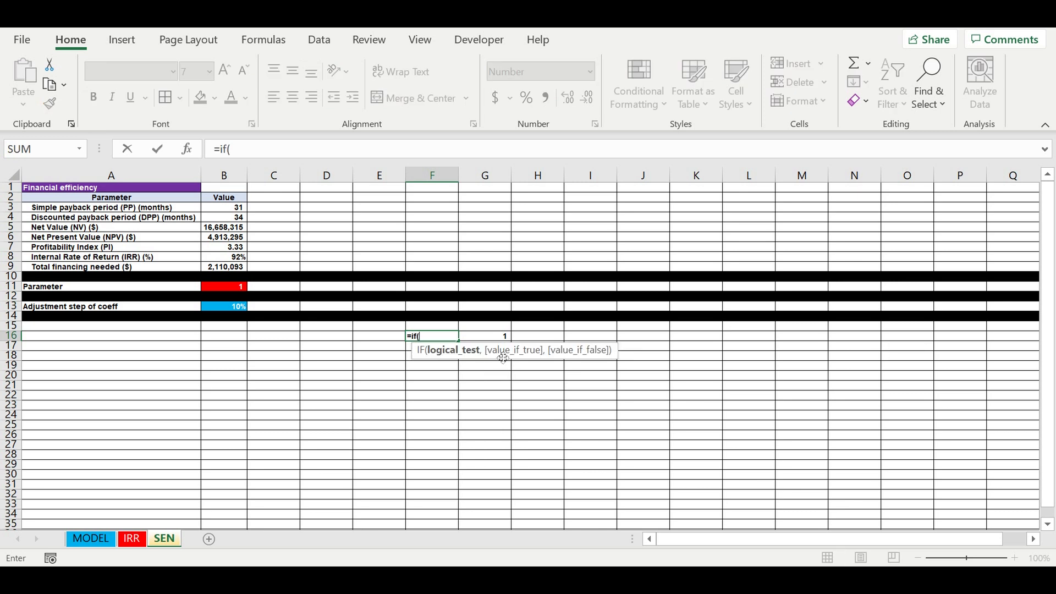
left_click(487, 337)
type("-")
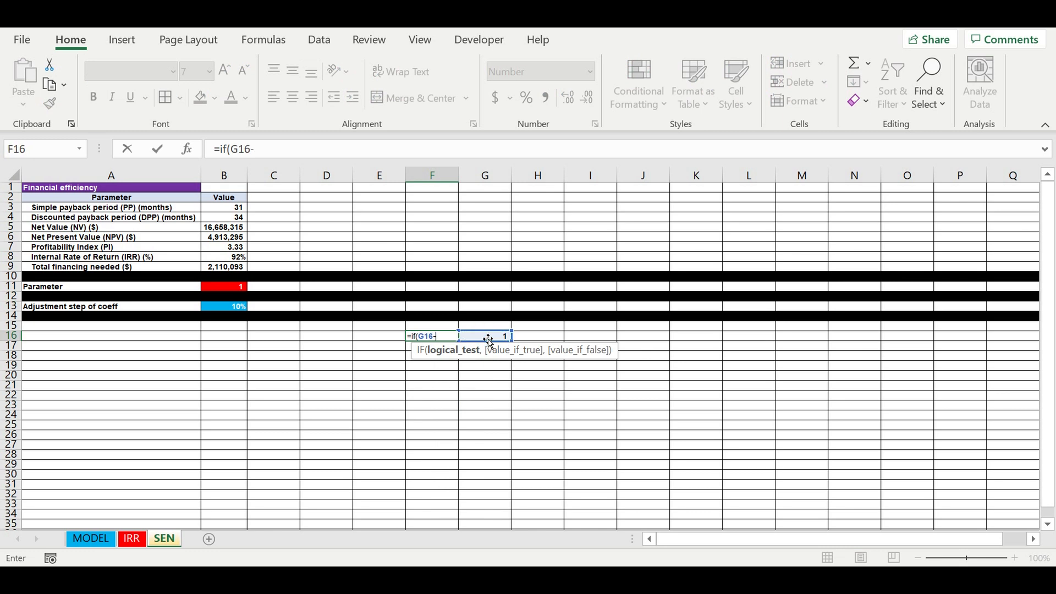
left_click(220, 310)
left_click(254, 149)
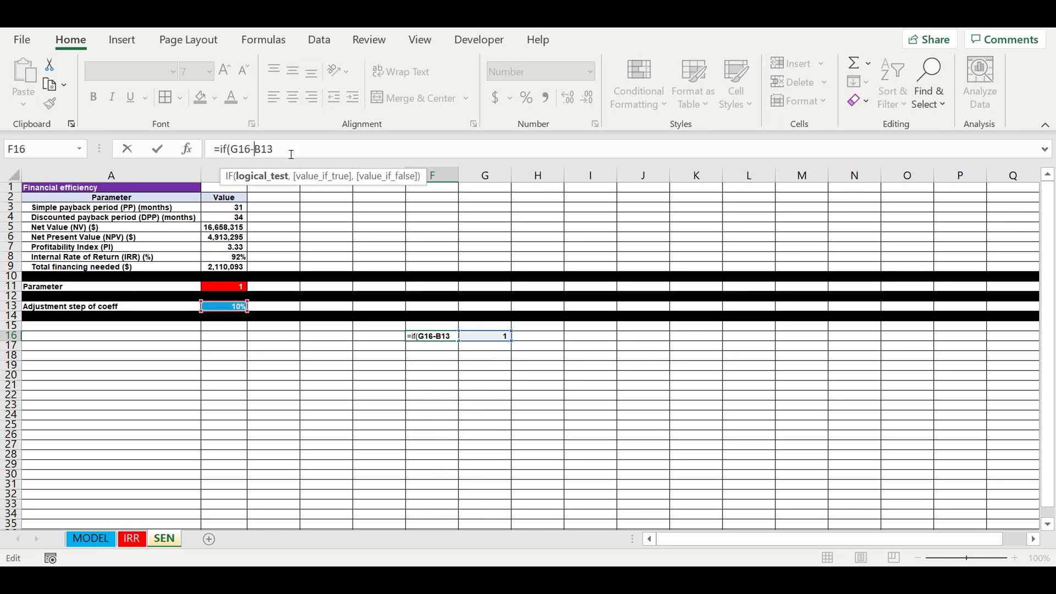
type("$")
key("Right")
type("$")
left_click(299, 149)
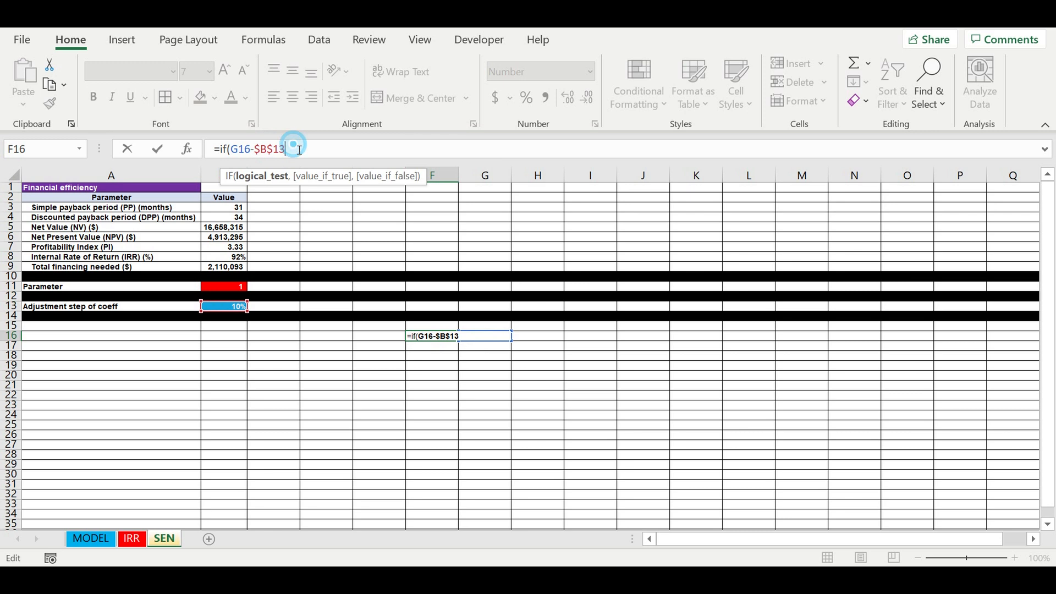
type("<0,0,")
left_click_drag(230, 150, 288, 155)
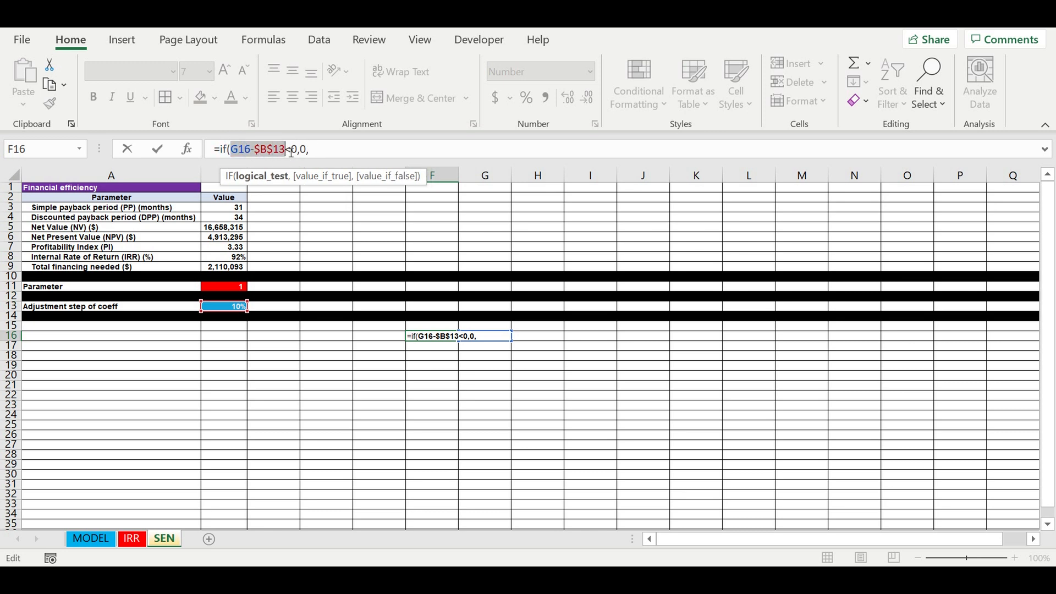
left_click(337, 148)
type("G16-$B$13")
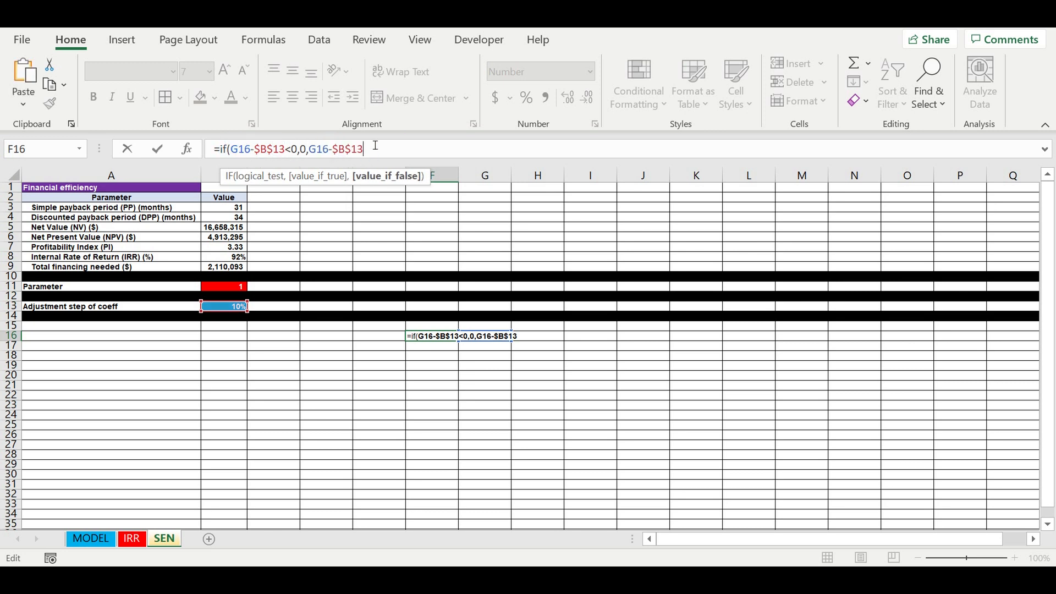
type(")")
key("Return")
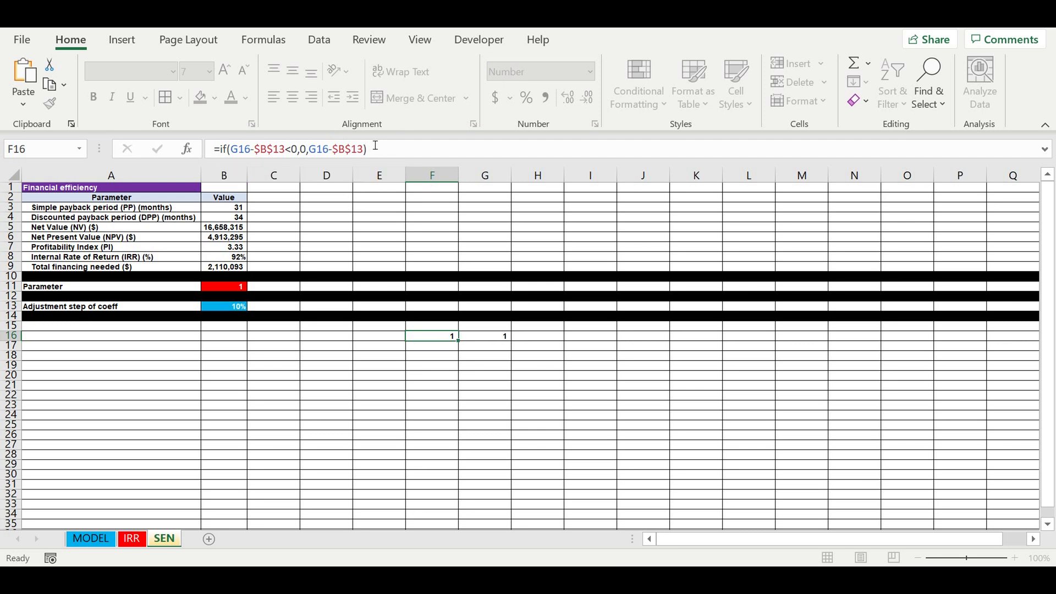
Step: Format cells F16:G16 as percentages and center them
left_click_drag(484, 340, 438, 337)
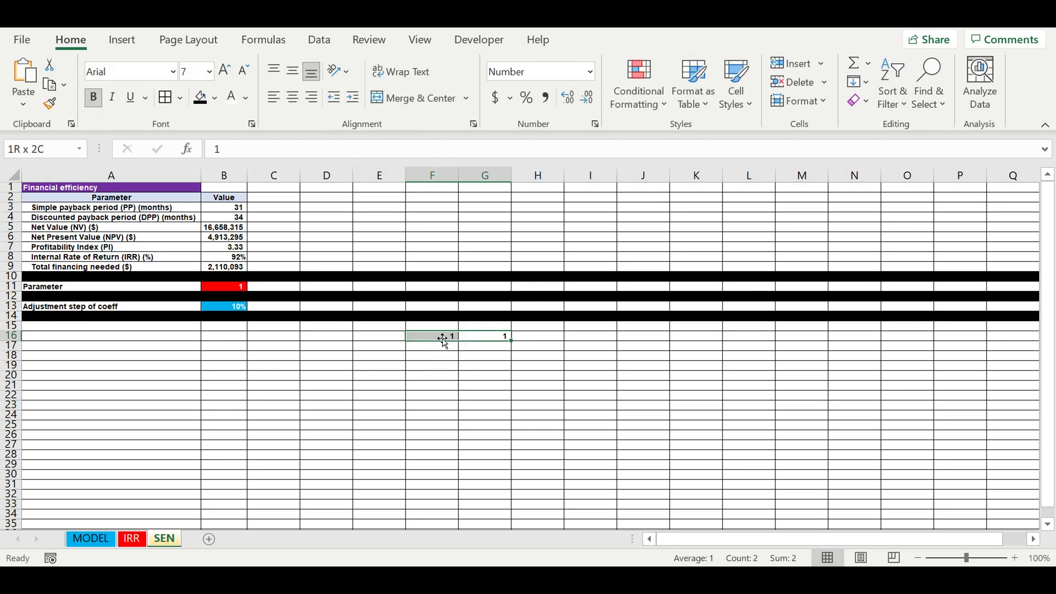
left_click(526, 98)
left_click(293, 98)
left_click(592, 399)
Step: Copy the F16 formula leftward along row 16 to cell B16
left_click(434, 337)
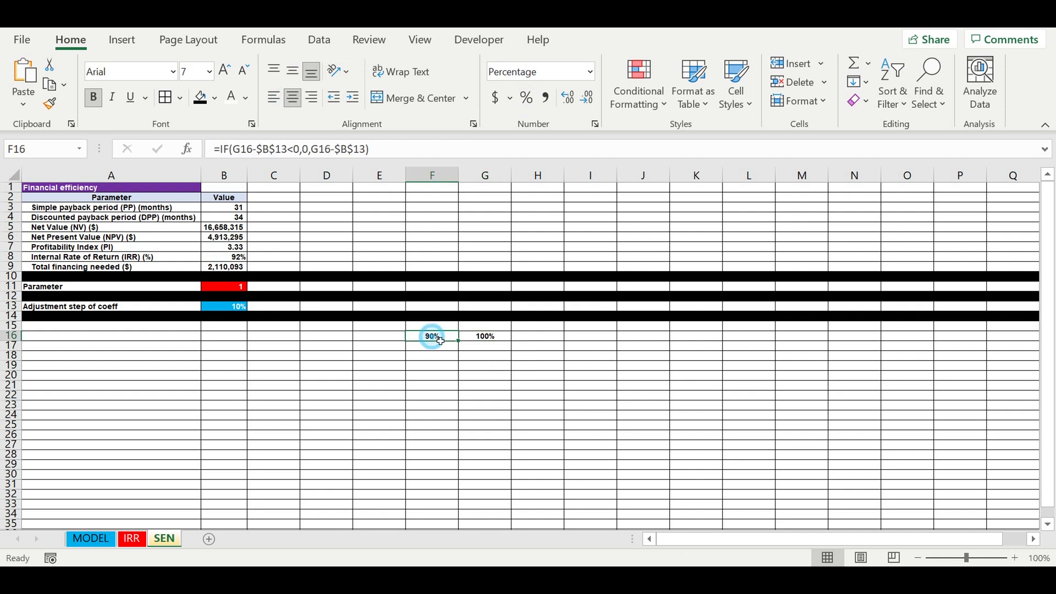
left_click_drag(459, 341, 249, 355)
left_click(344, 378)
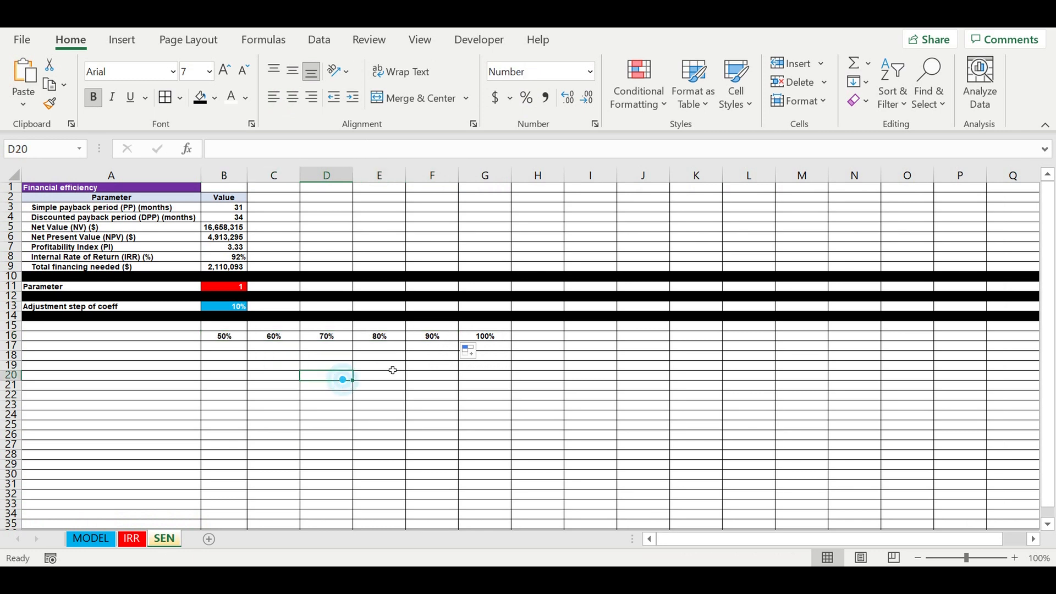
Step: Enter the formula =G16+$B$13 in cell H16 to step the coefficient up from the base
left_click(483, 337)
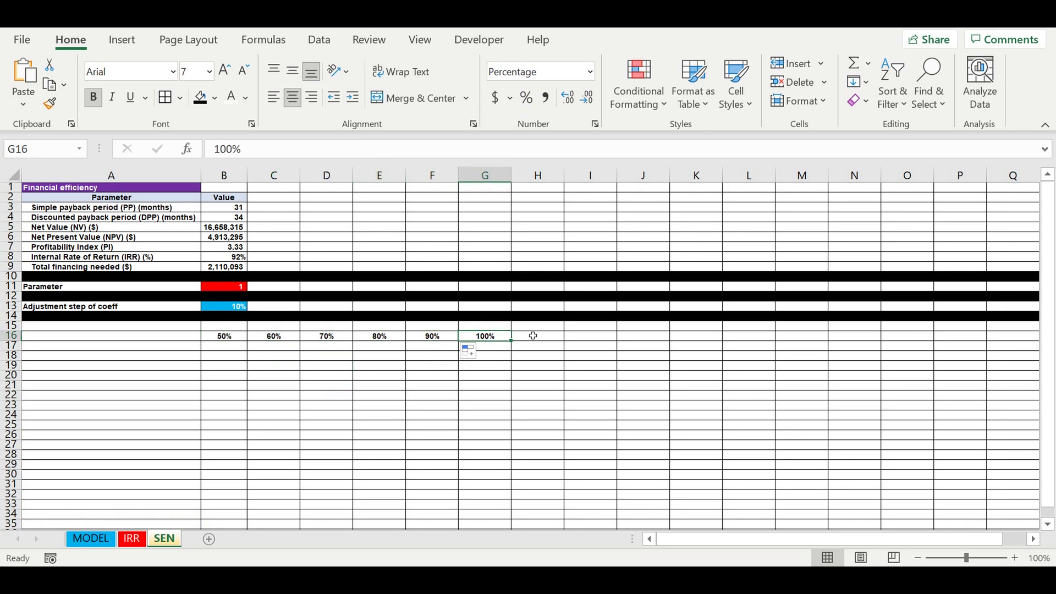
left_click(532, 336)
type("=")
left_click(488, 339)
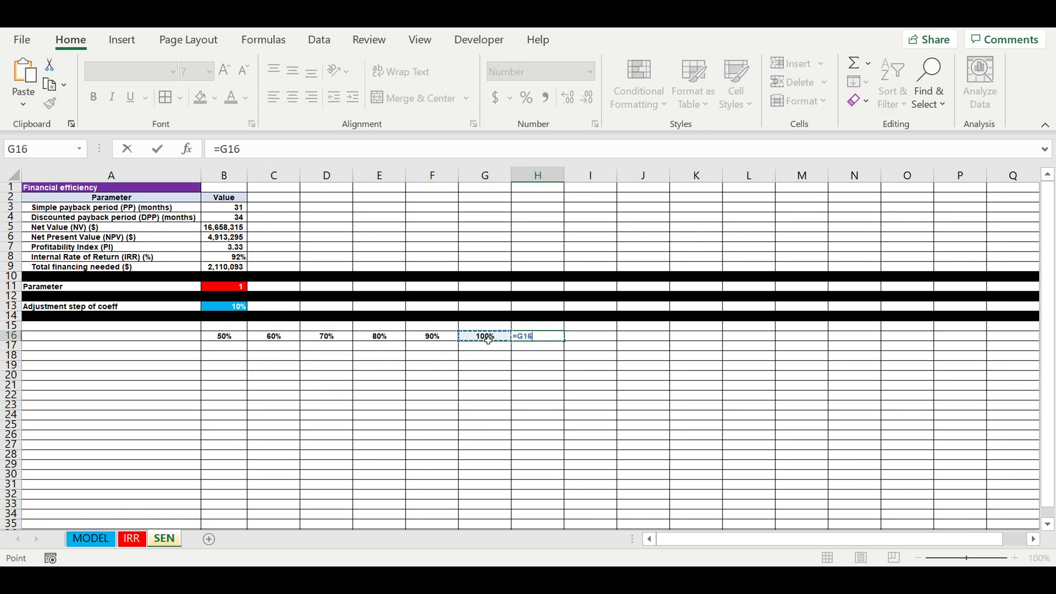
type("+")
left_click(227, 310)
left_click(253, 152)
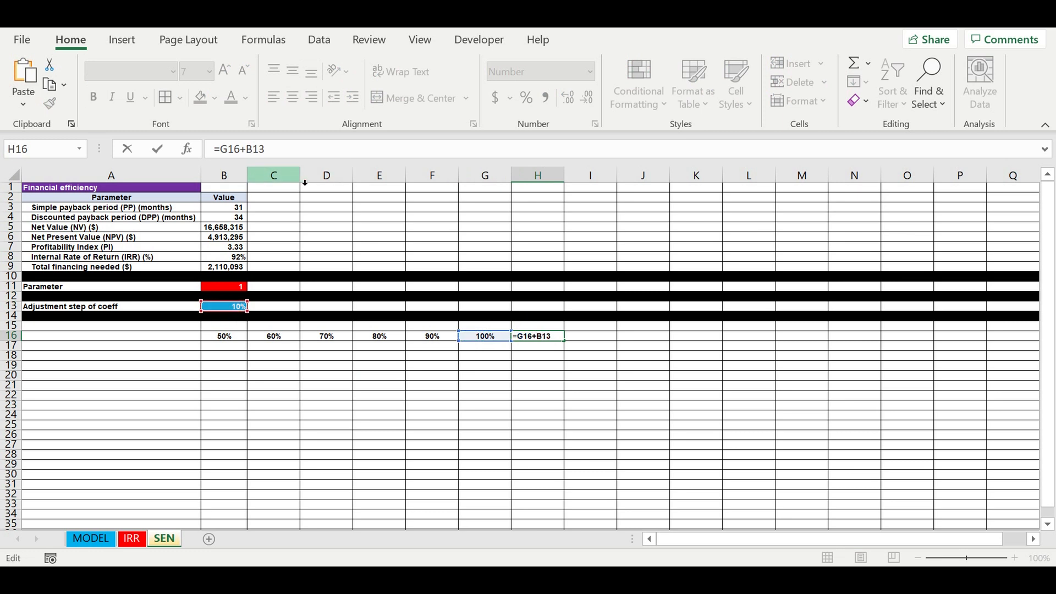
type("$")
left_click(261, 144)
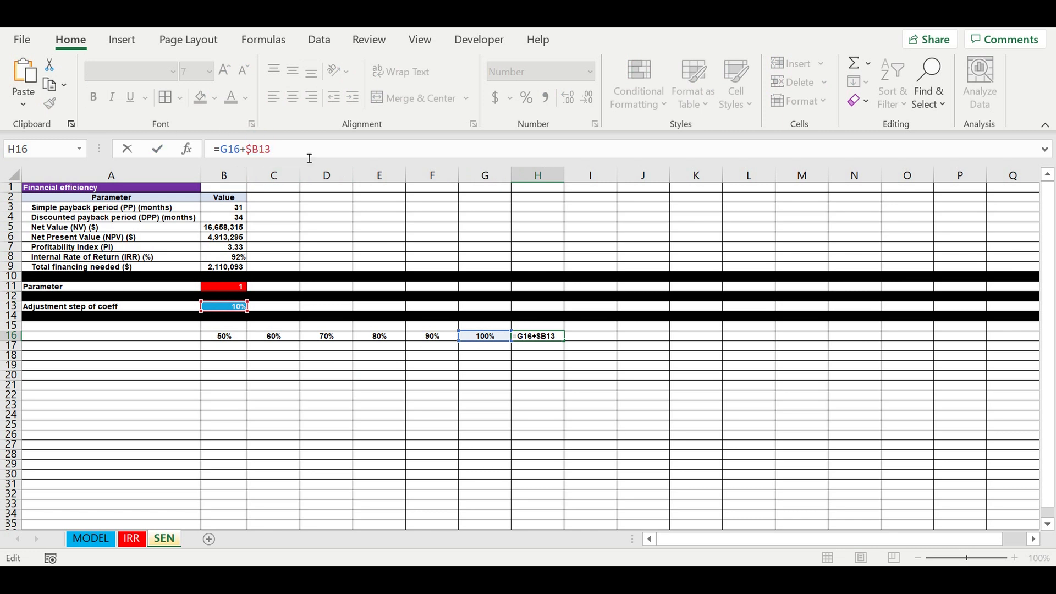
type("$")
key("Return")
key("Return")
Step: Format cell H16 as a percentage and copy its formula rightward to cell L16
left_click(543, 336)
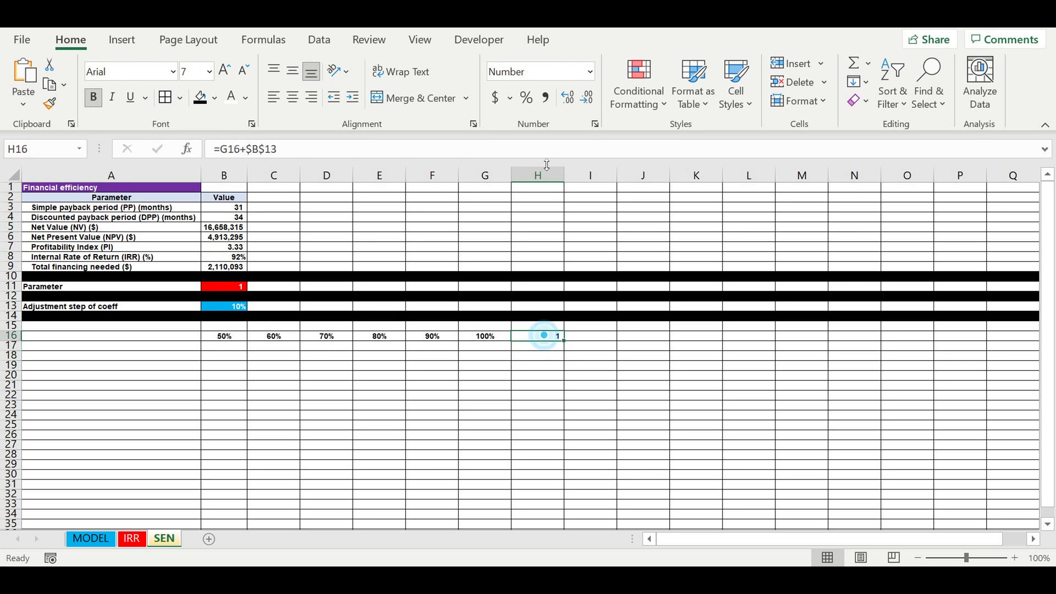
left_click(526, 97)
left_click_drag(569, 345, 240, 341)
Step: Center the coefficient values in cells B16:L16
left_click(739, 394)
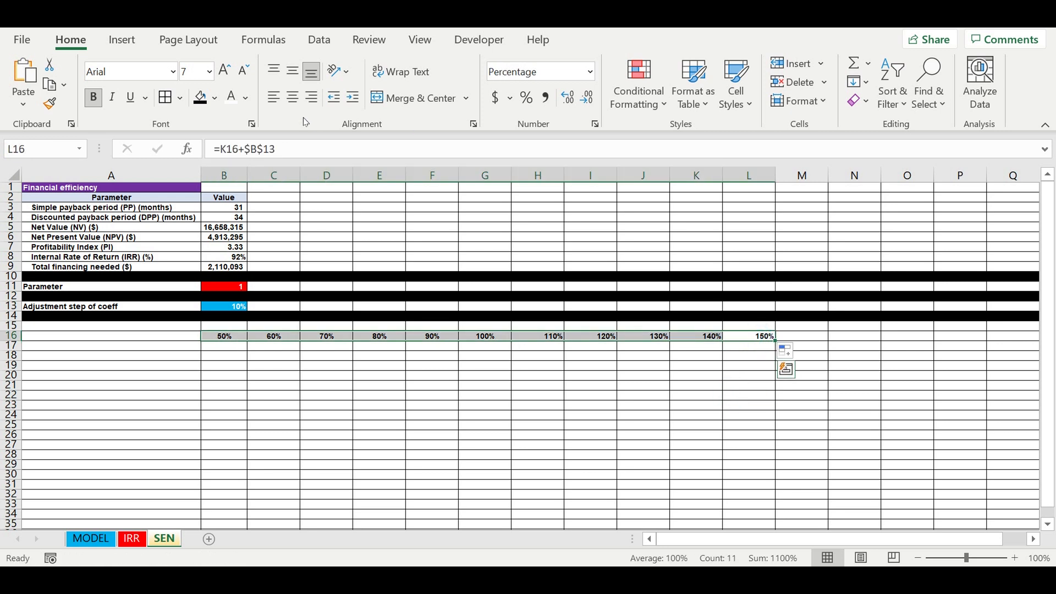
left_click(292, 97)
left_click(495, 404)
Step: Merge and center cells B15:L15 and enter the heading "Adjustment of parameter"
left_click_drag(224, 326, 747, 330)
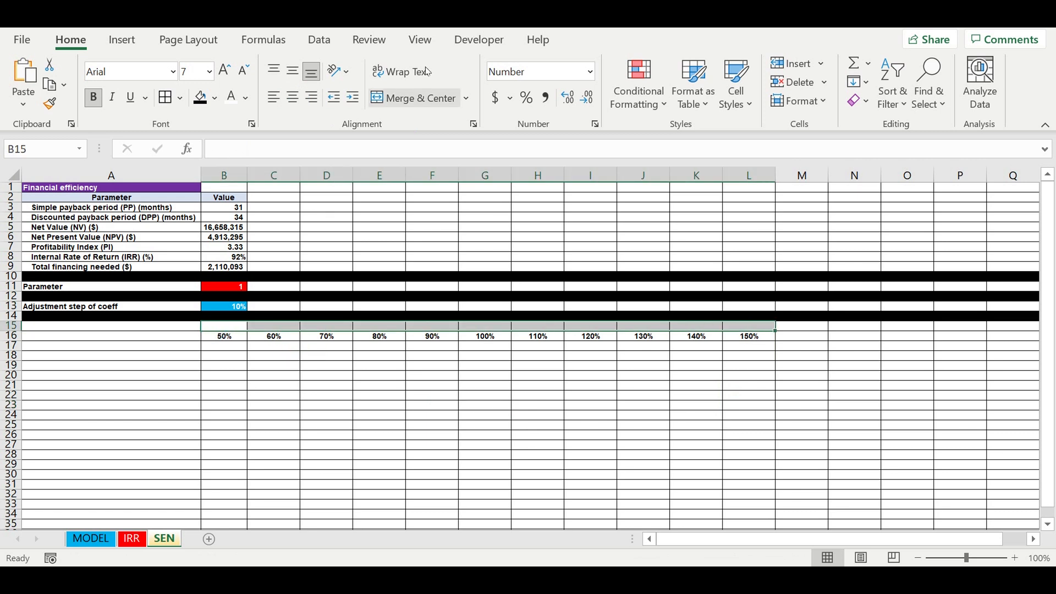
left_click(377, 99)
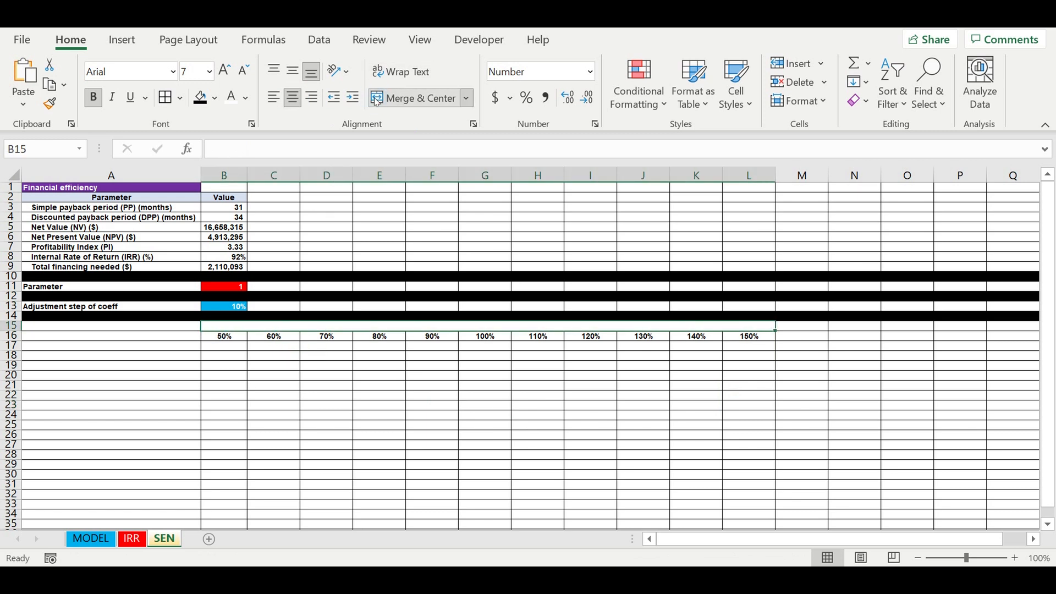
type("Adjust")
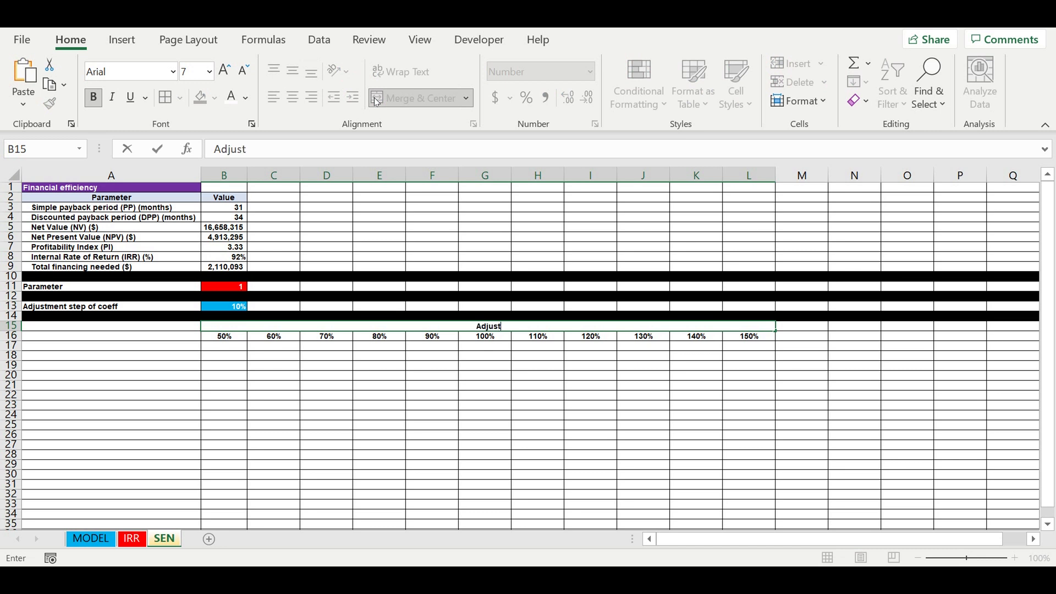
type("ment of parameter")
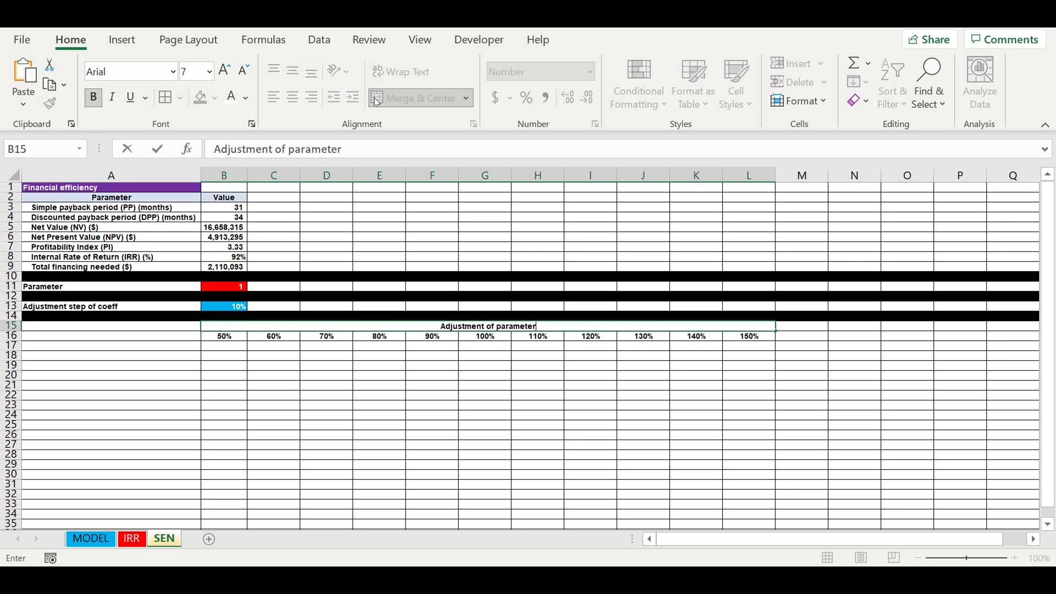
left_click(372, 435)
Step: Fill the "Adjustment of parameter" heading in B15:L15 with yellow
left_click(437, 326)
left_click(215, 98)
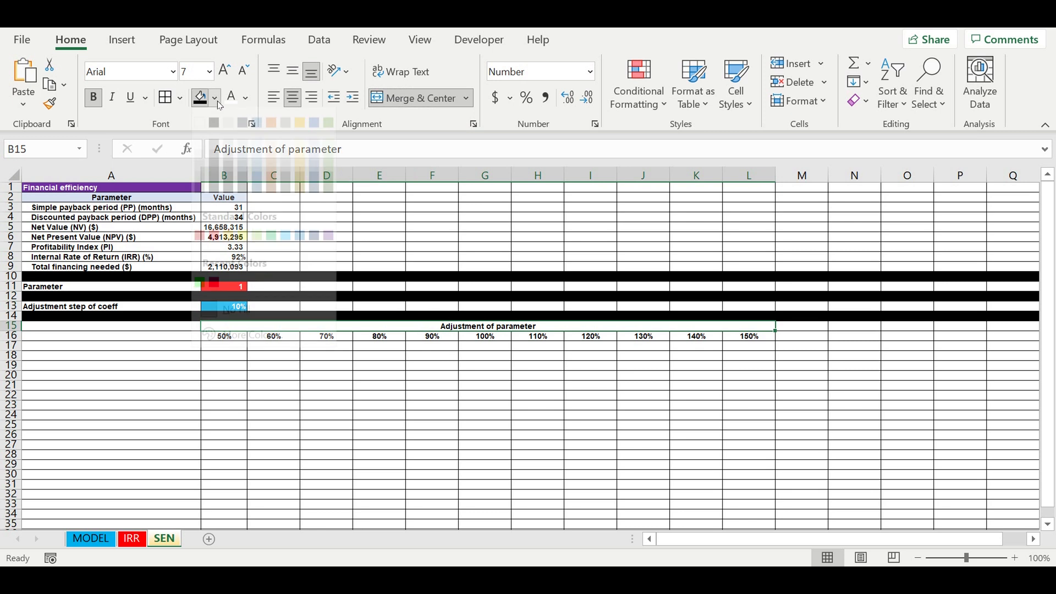
left_click(233, 255)
left_click(644, 403)
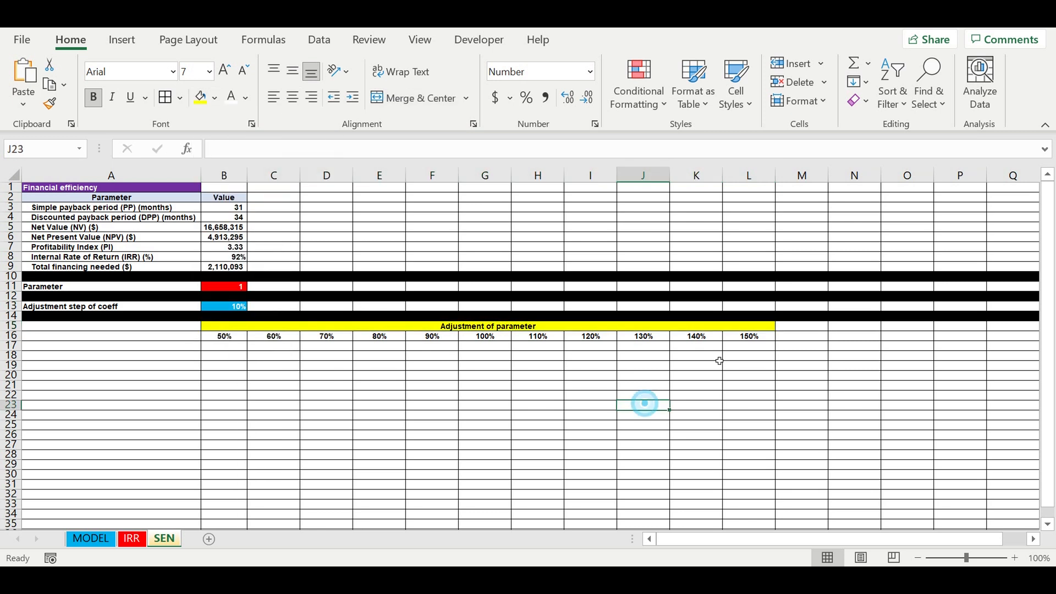
Step: Fill the coefficient cells B16:L16 with a lighter gold theme color
left_click_drag(750, 337, 212, 337)
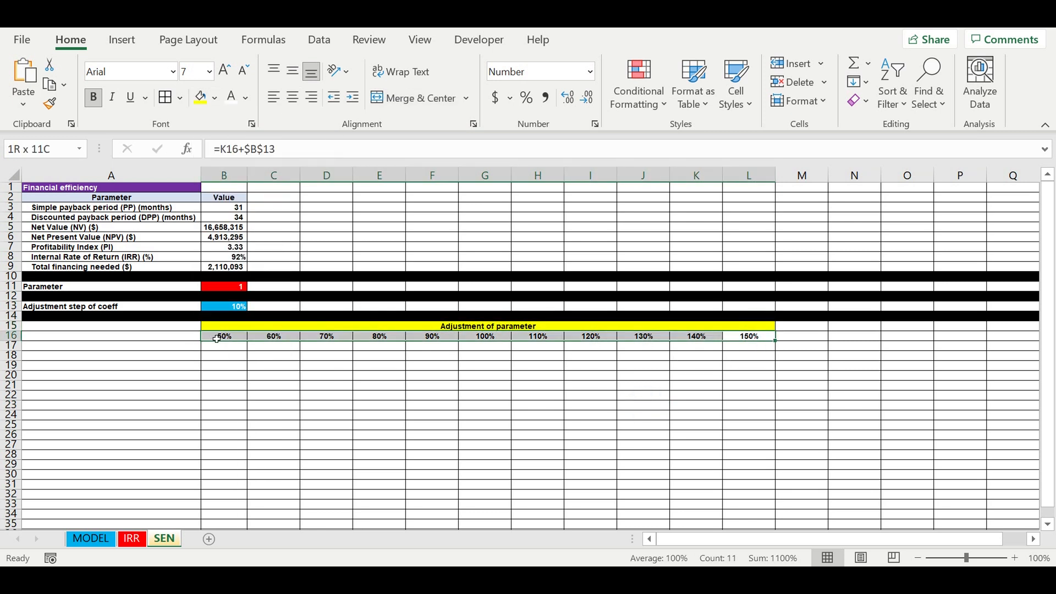
left_click(217, 99)
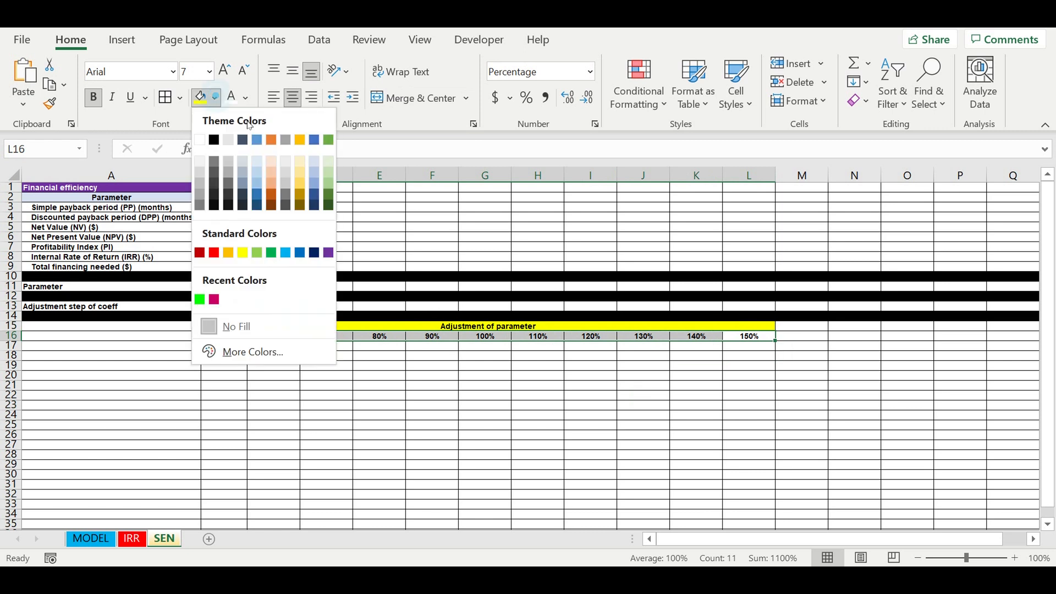
left_click(304, 186)
left_click(306, 391)
Step: Link cell A15 to the Financial efficiency heading with the formula =A1
left_click(180, 329)
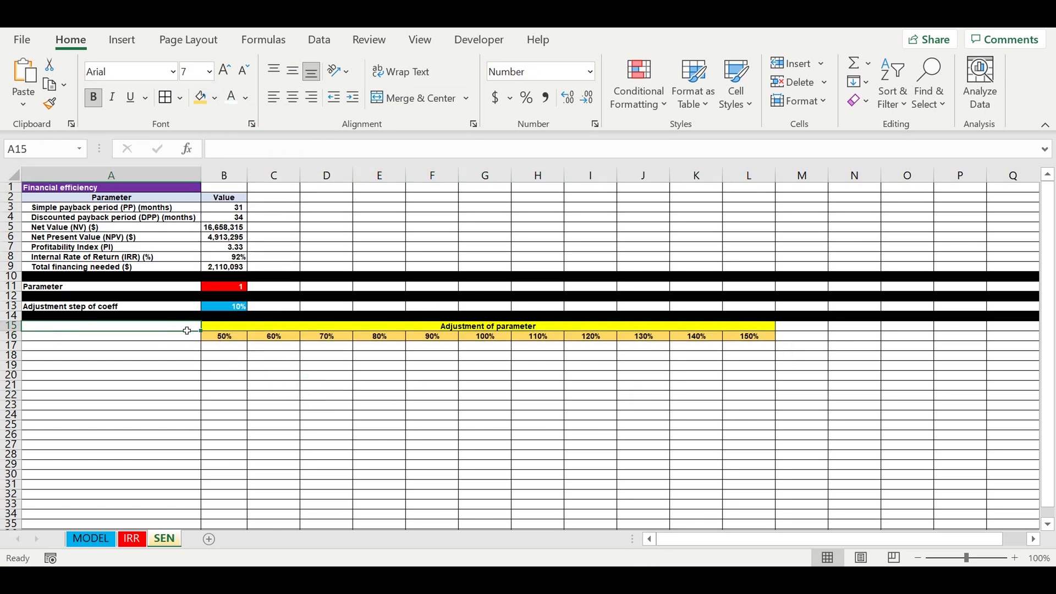
type("=")
left_click(108, 188)
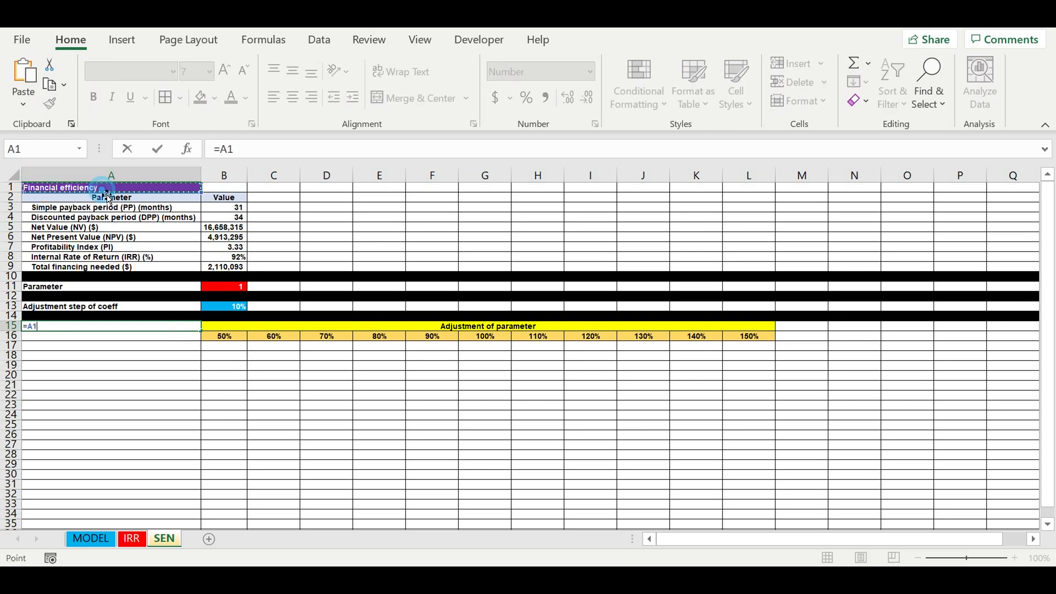
key("Return")
left_click(146, 367)
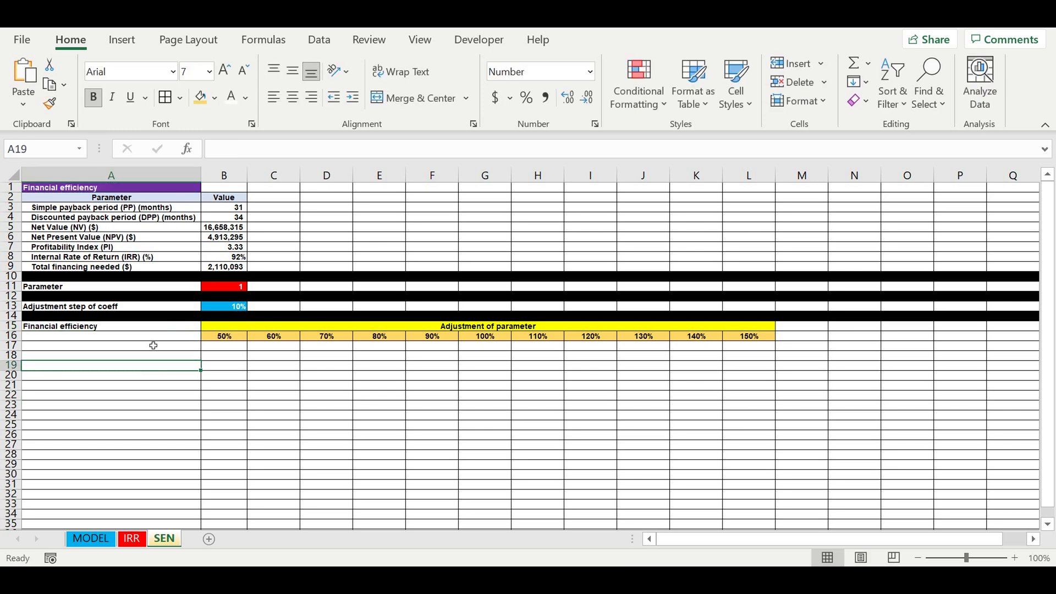
Step: Link cell A16 to the Parameter column label with the formula =A2
left_click(152, 330)
left_click(160, 338)
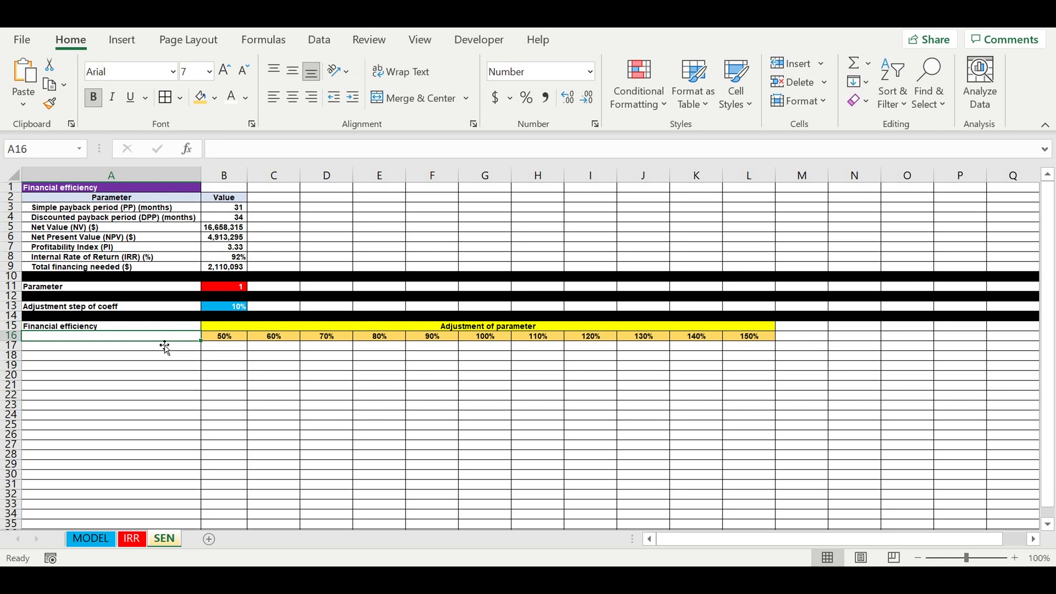
type("=")
left_click(118, 199)
key("ctrl+Return")
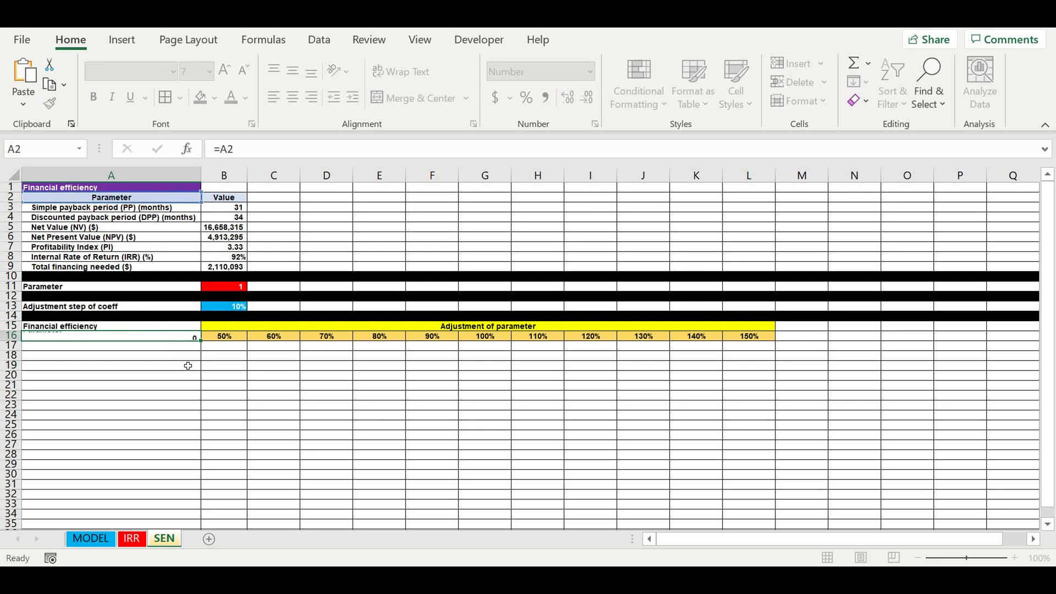
Step: Center the label in cell A16 and apply the same gold fill as the coefficient cells
left_click(160, 338)
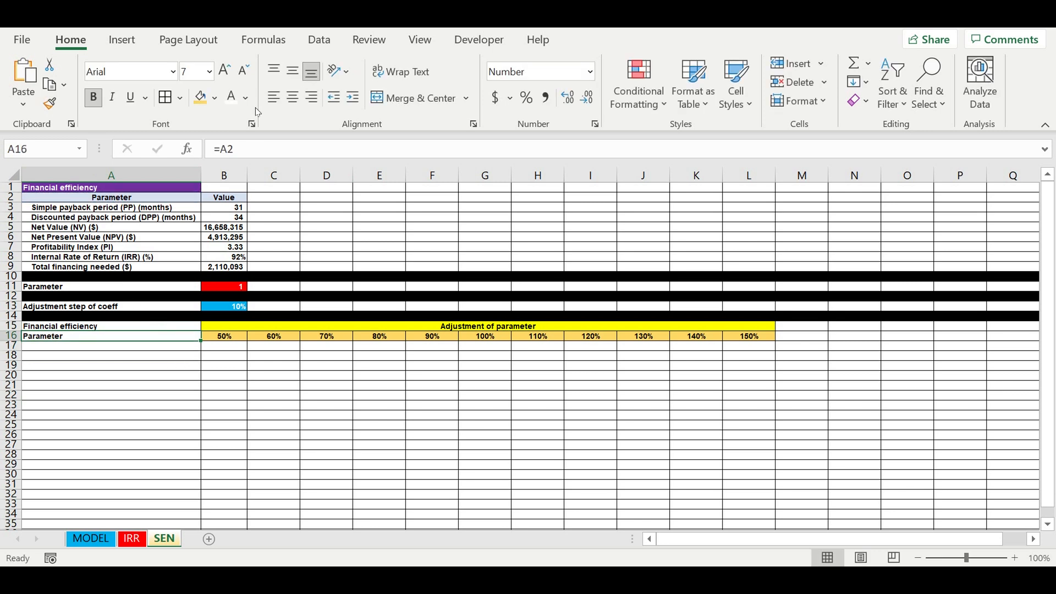
left_click(293, 97)
left_click(201, 97)
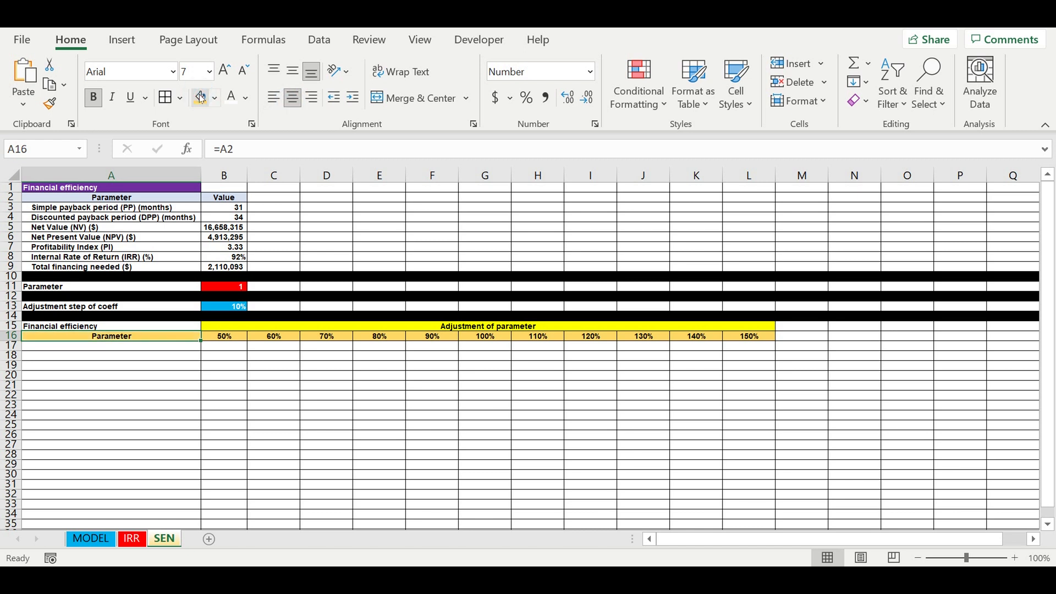
Step: Fill the Financial efficiency heading in cell A15 with the recently used magenta and make its text white
left_click(139, 328)
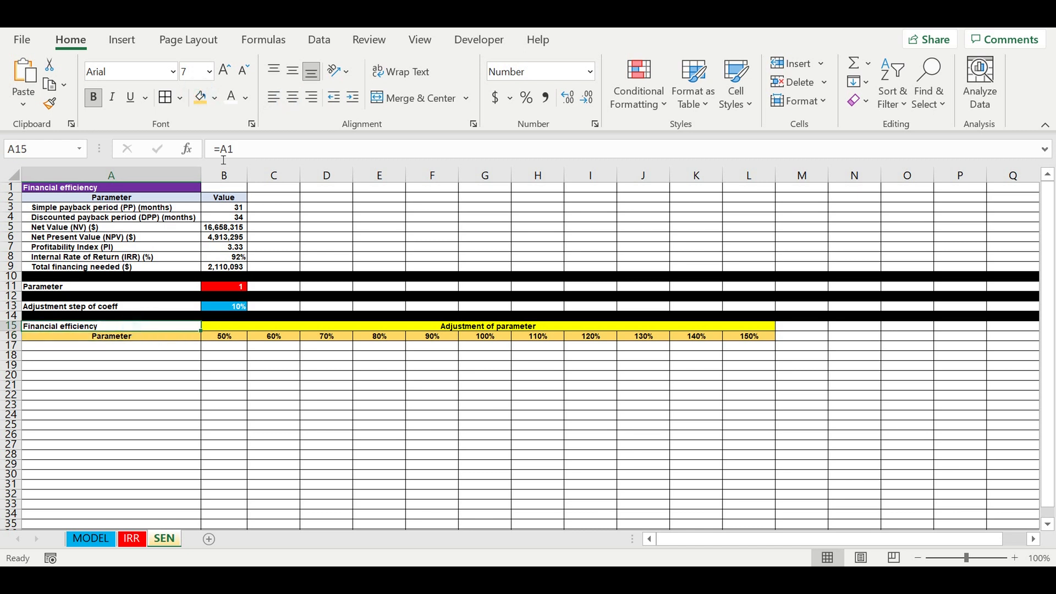
left_click(214, 97)
left_click(214, 300)
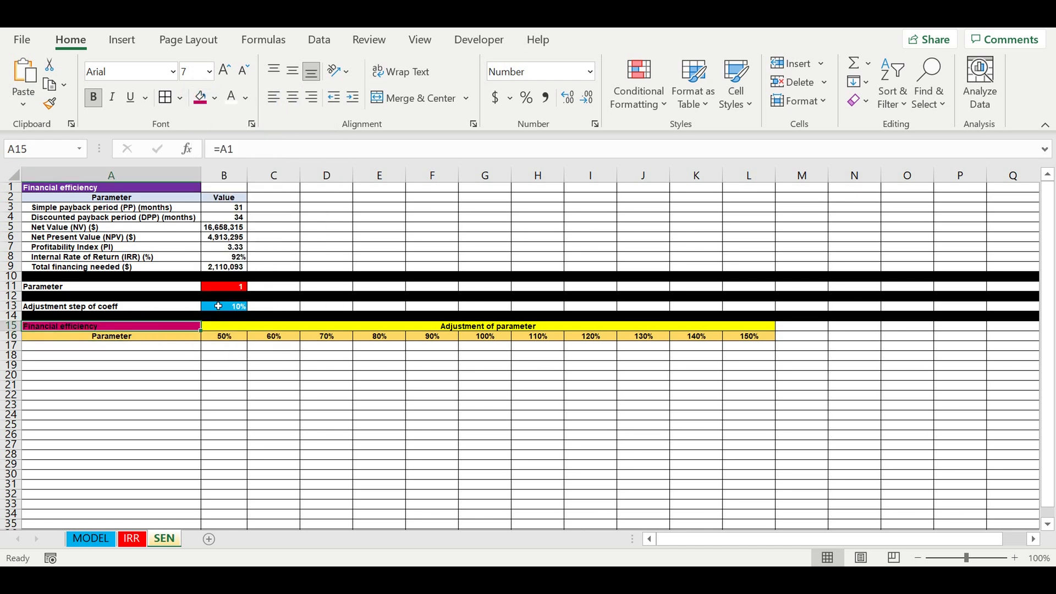
Step: Link cell A17 to the Simple payback period label with the formula =A3
left_click(185, 392)
key("Up")
key("Up")
key("Up")
key("Up")
key("Up")
type("=")
left_click(120, 208)
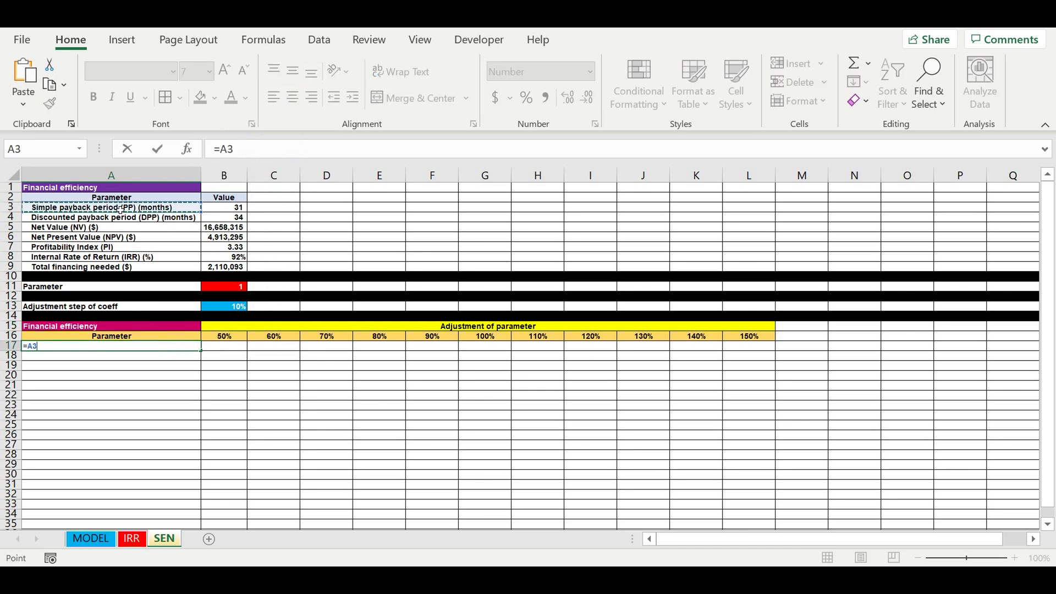
key("Return")
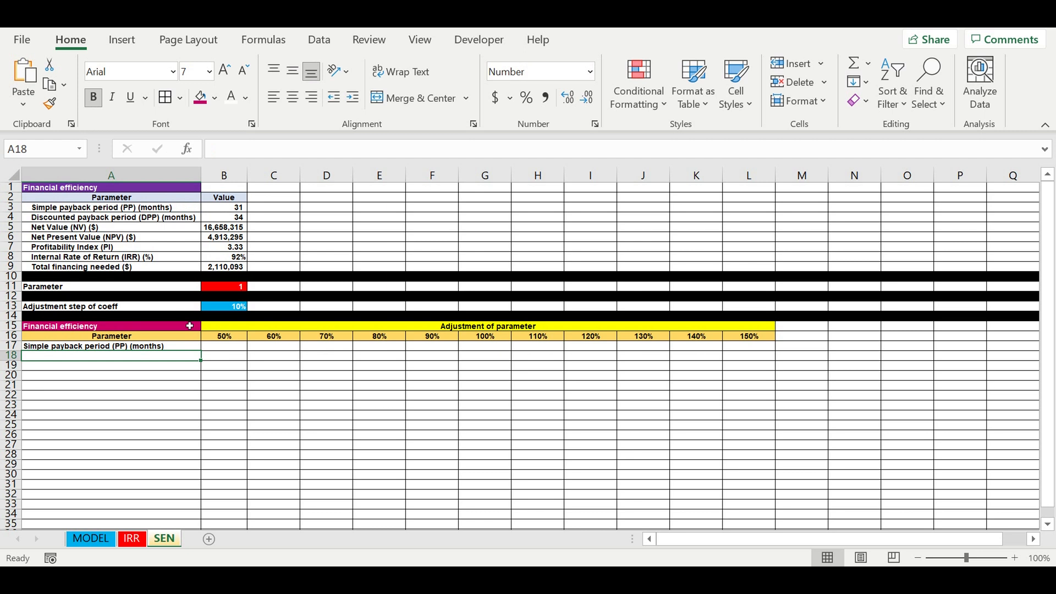
Step: Display the parameter value in cell B11 with one decimal place
left_click(162, 348)
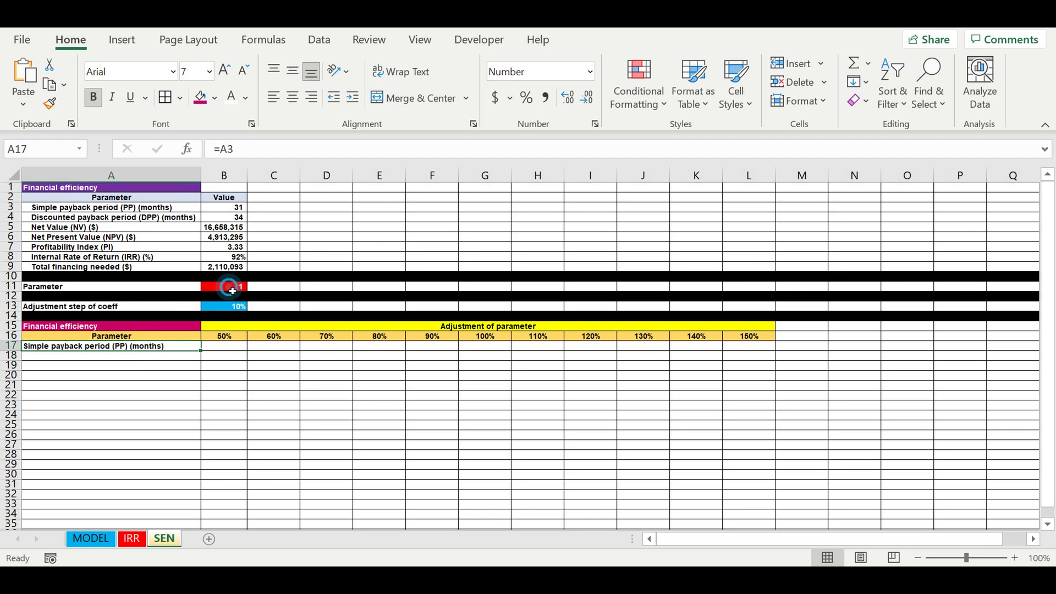
left_click(230, 286)
left_click(568, 99)
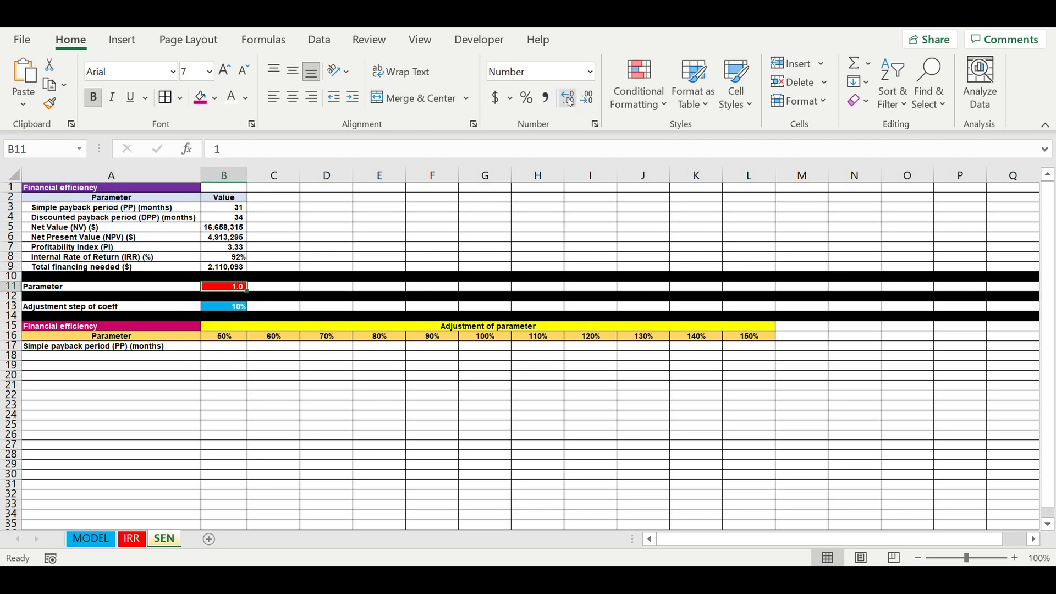
Step: Copy the A17 formula down column A to cell A24
left_click(165, 348)
left_click_drag(200, 350, 186, 419)
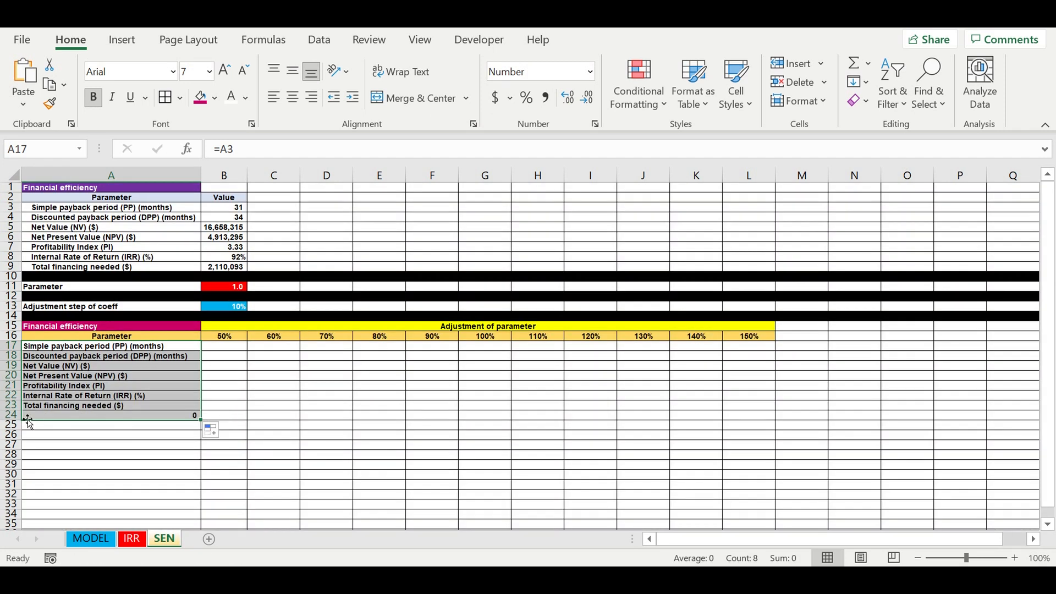
Step: Clear the contents of row 24 and fill the whole row with black as a separator
left_click(10, 416)
key("Delete")
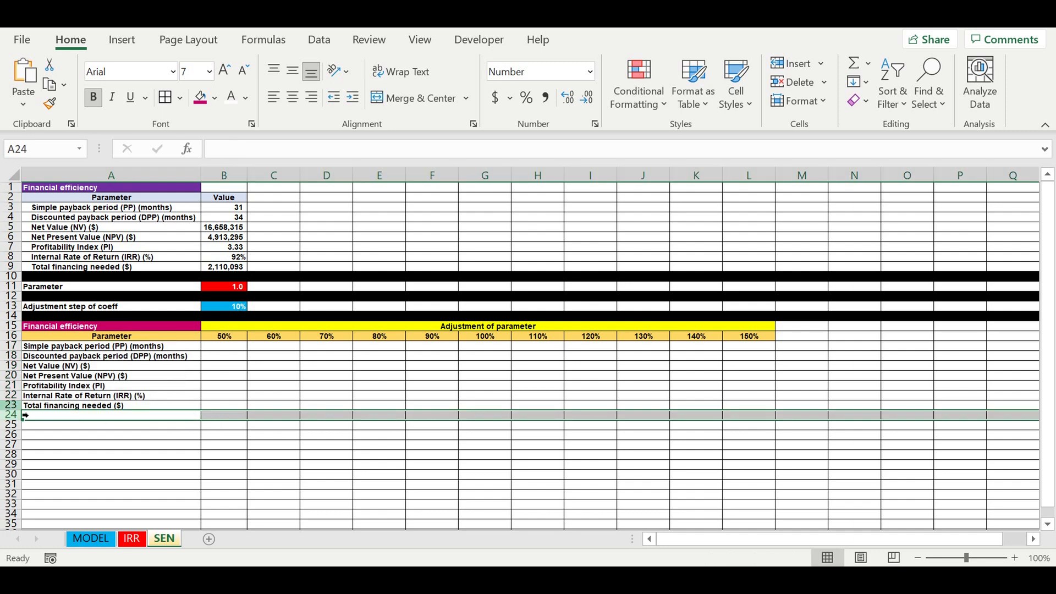
left_click(216, 101)
left_click(219, 142)
Step: Increase the indent of the indicator labels in A17:A23 by one level
left_click_drag(144, 347, 142, 407)
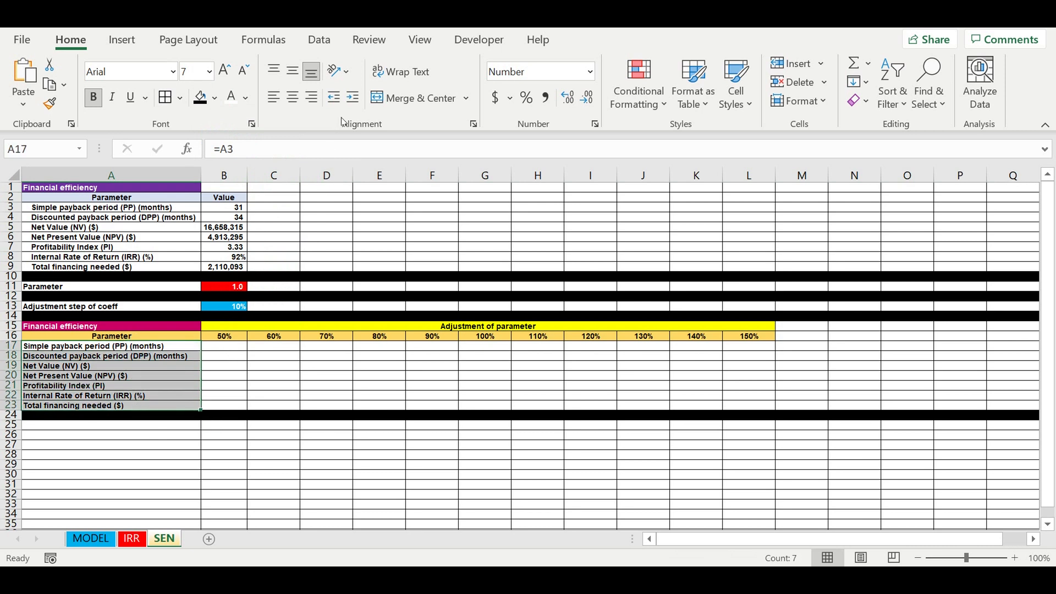
left_click(353, 98)
left_click(330, 385)
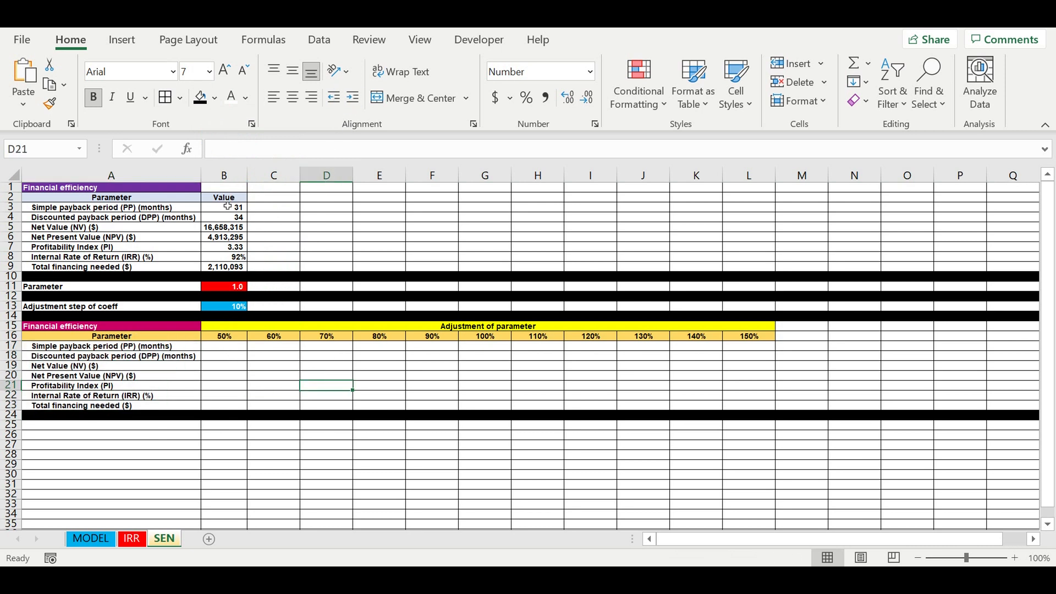
Step: Copy the indicator values with their formatting from B3:B9 into B17:B23
left_click_drag(226, 206, 224, 269)
key("ctrl+c")
left_click(225, 346)
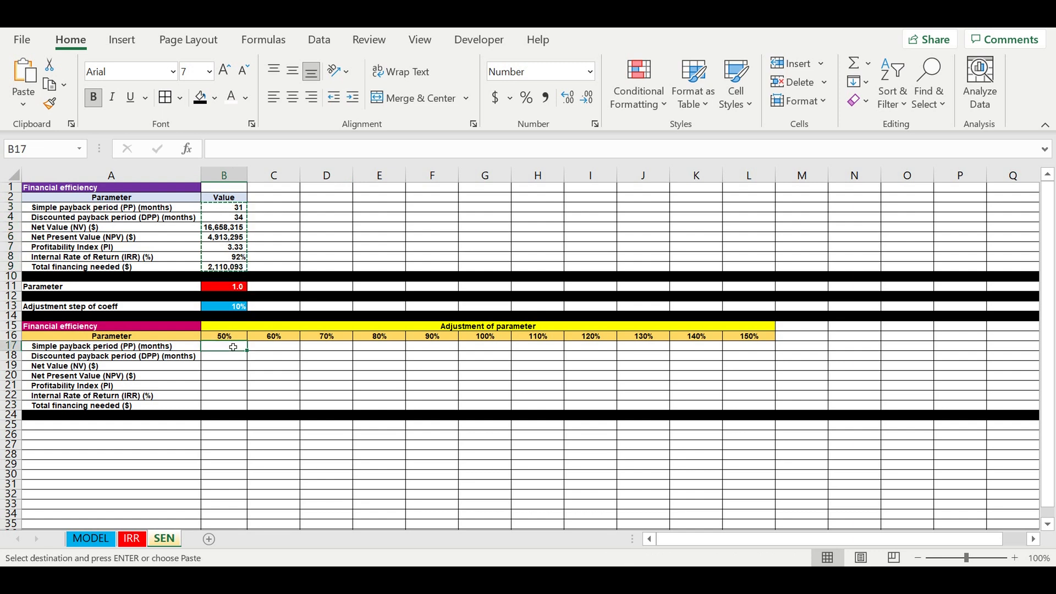
key("ctrl+v")
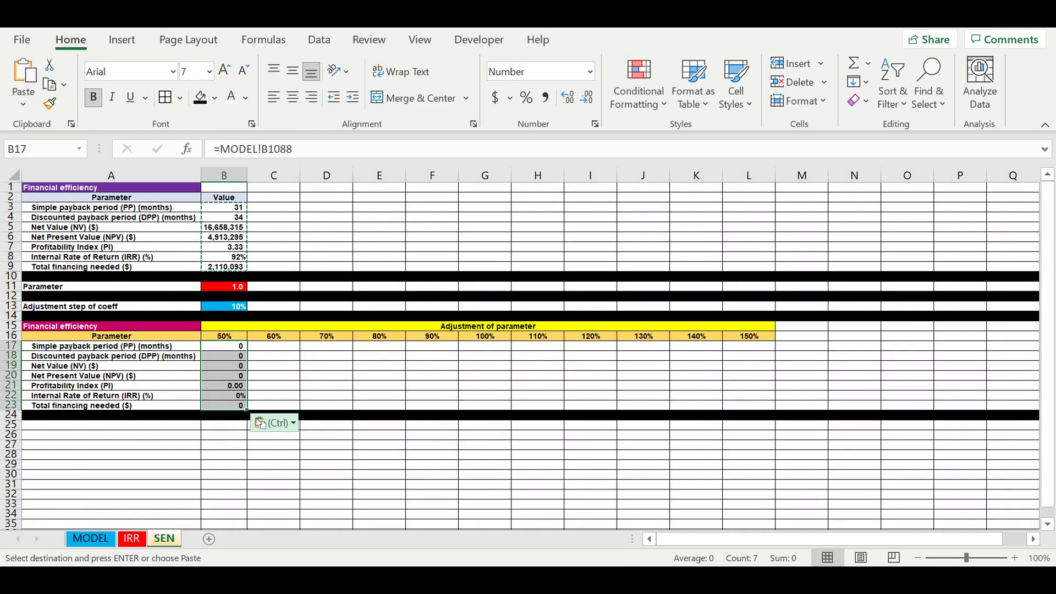
Step: Extend the cells B17:B23 across to column L and clear the contents of B17:L23, keeping the number formats
left_click_drag(244, 409, 777, 388)
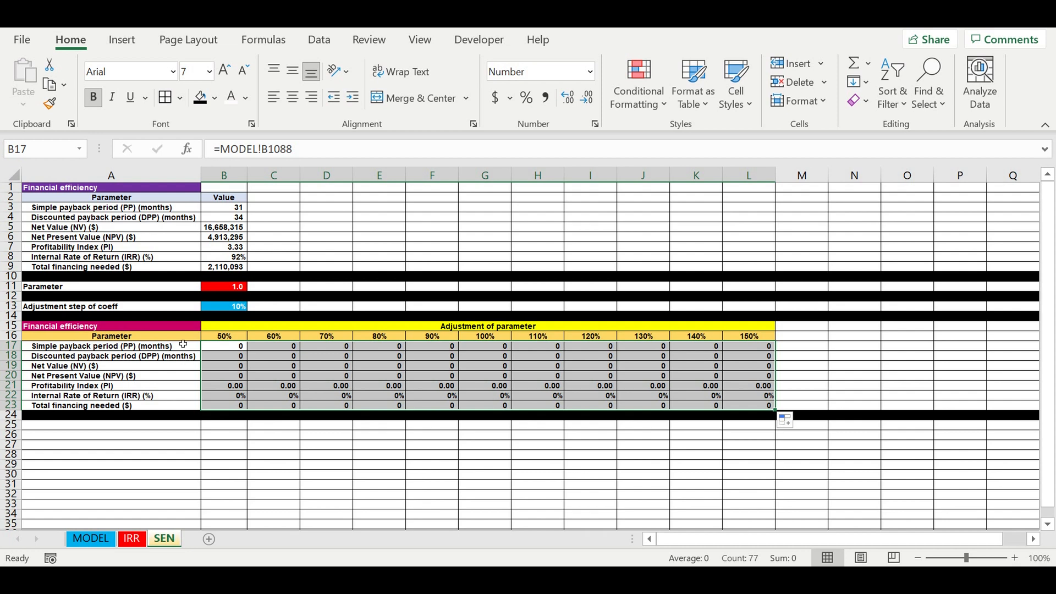
key("Delete")
left_click(261, 447)
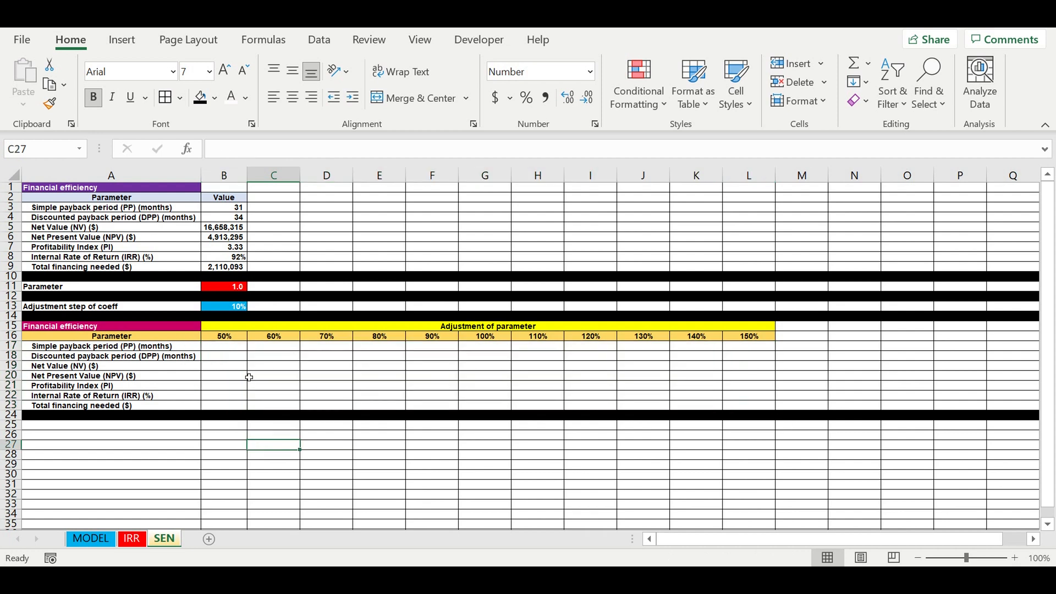
left_click(236, 365)
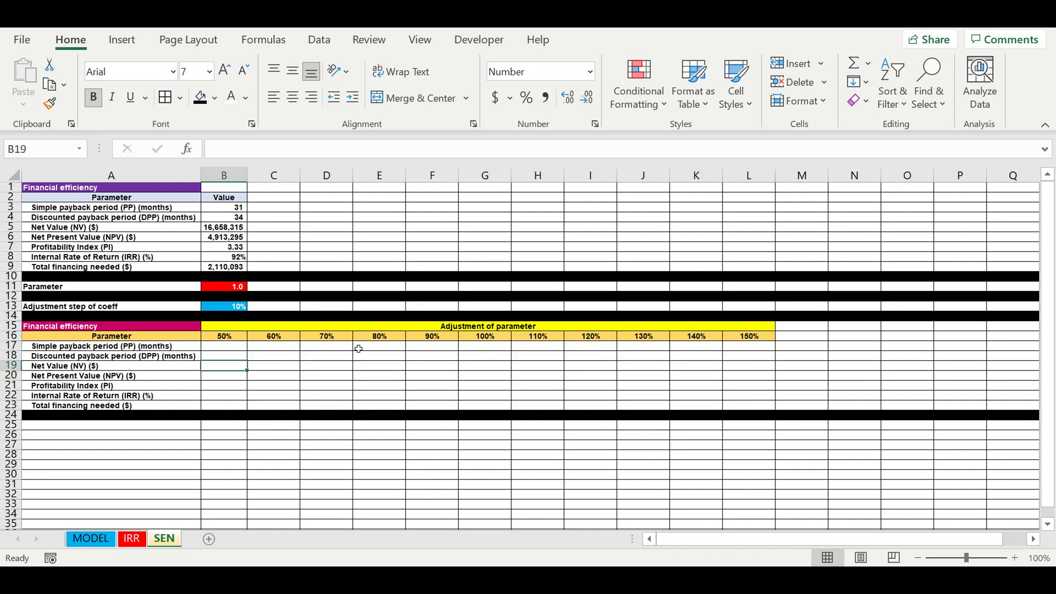
Step: Set the adjustment step in cell B13 to 5% and check the coefficients in row 16
left_click(223, 310)
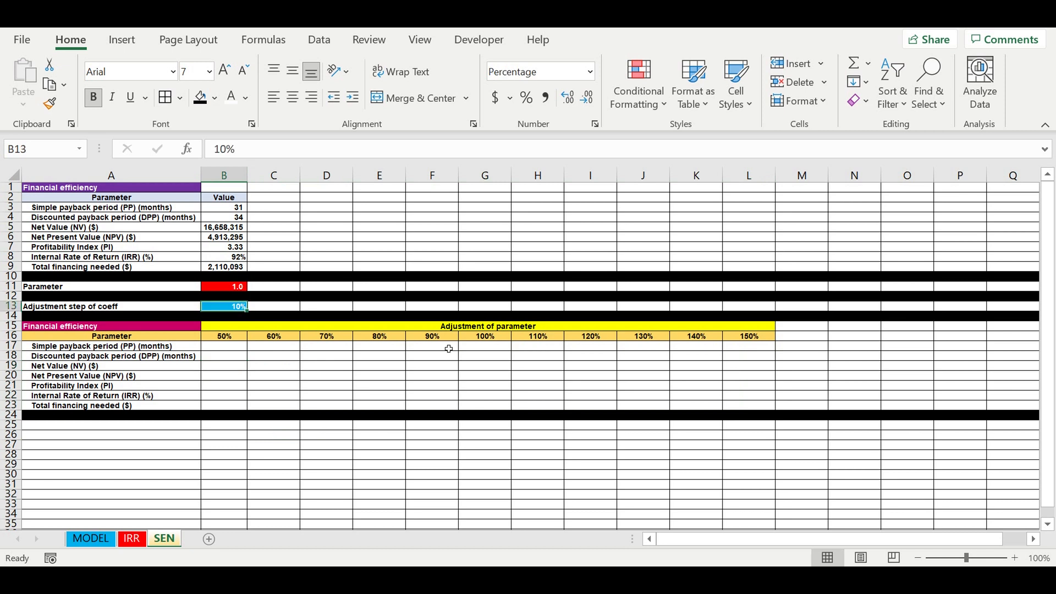
type("5")
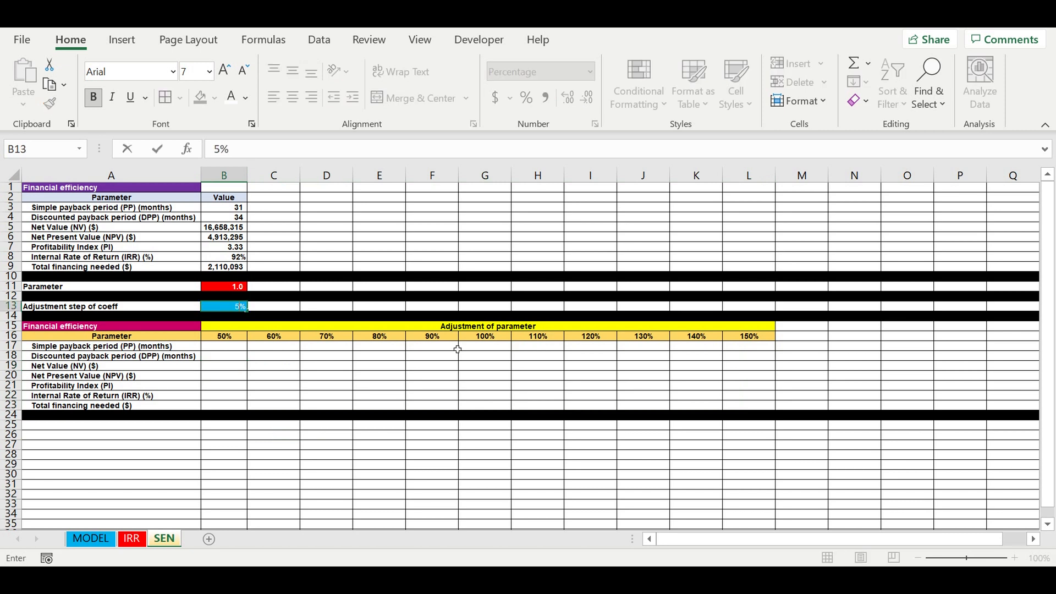
key("Return")
left_click(219, 337)
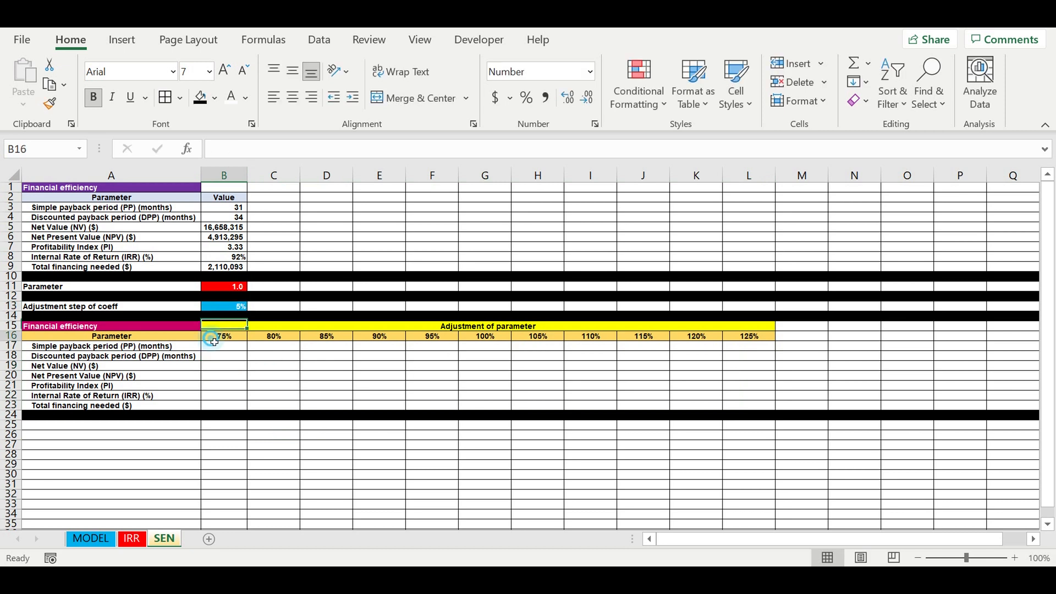
left_click_drag(354, 337, 749, 337)
Step: Set the adjustment step of the coefficient in cell B13 to 2%
left_click(220, 309)
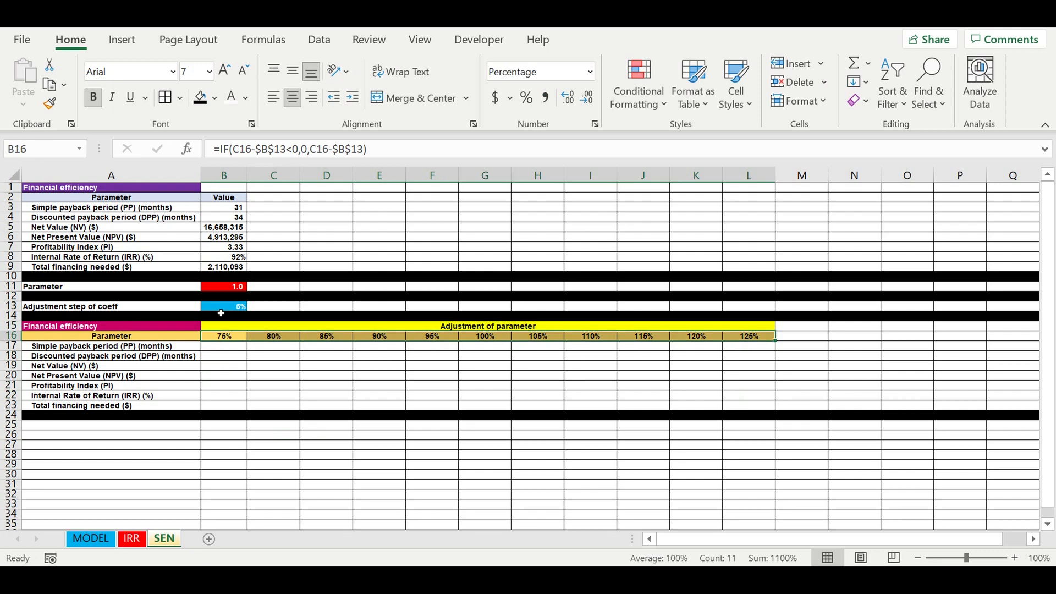
type("2")
left_click(363, 397)
left_click(226, 309)
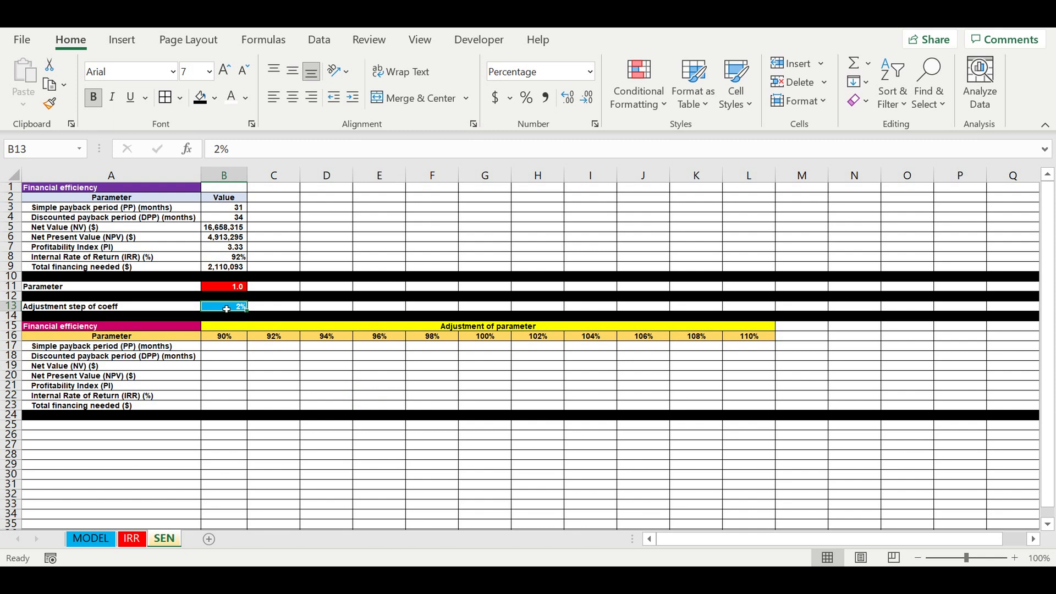
Step: Set the adjustment step in B13 to 20% and overwrite the first coefficient in B16 with 10%
type("20")
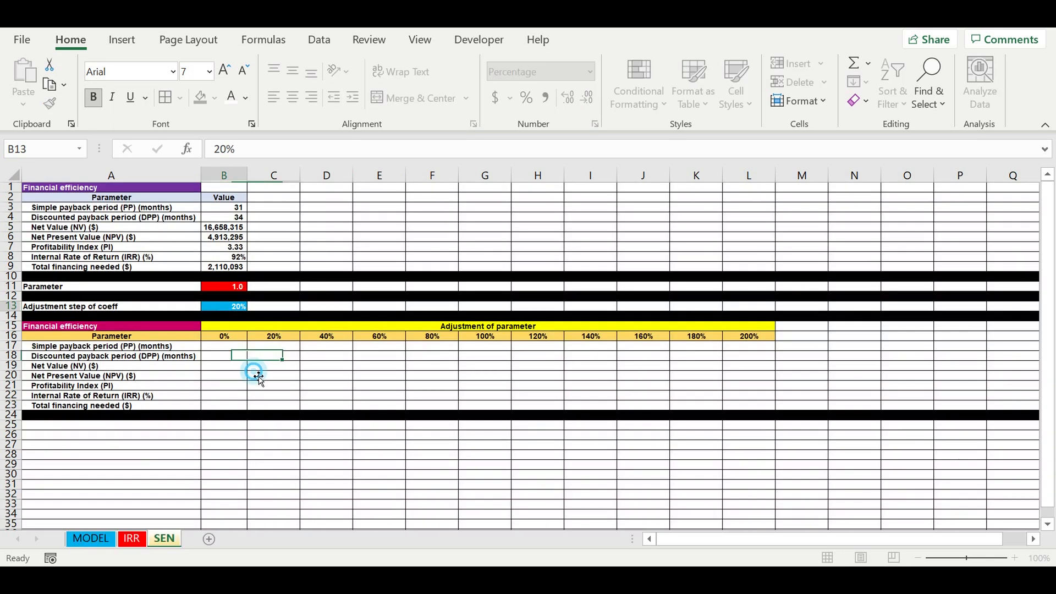
left_click(254, 375)
left_click(225, 336)
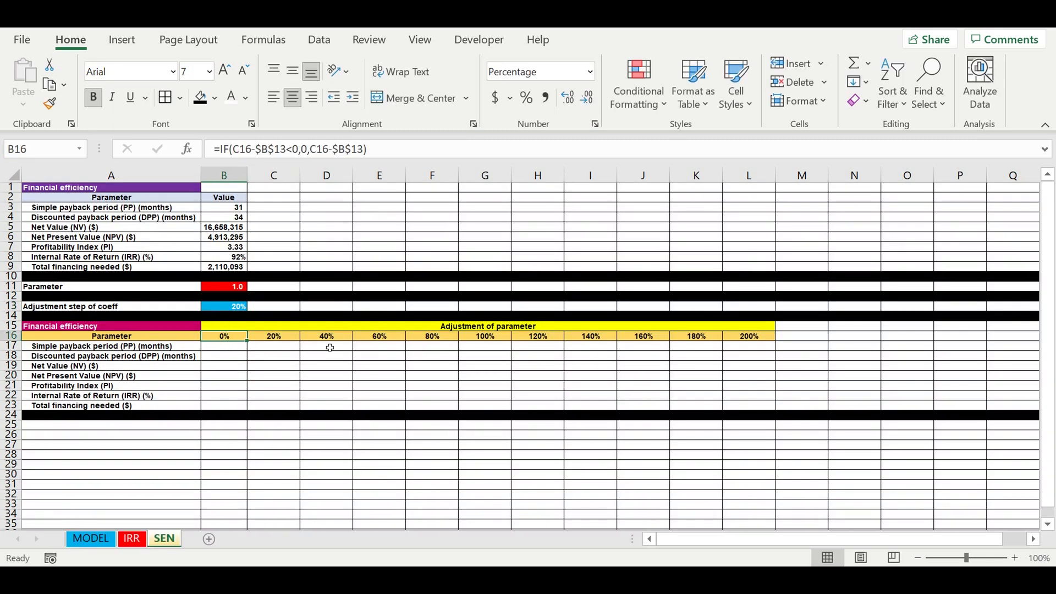
type("10")
key("Return")
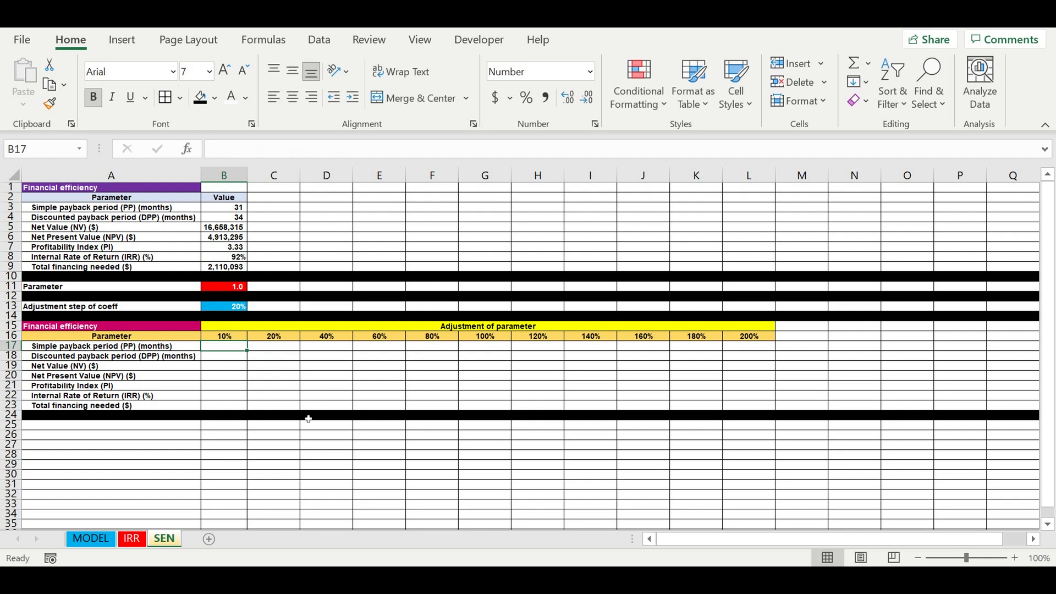
left_click(309, 385)
left_click(385, 376)
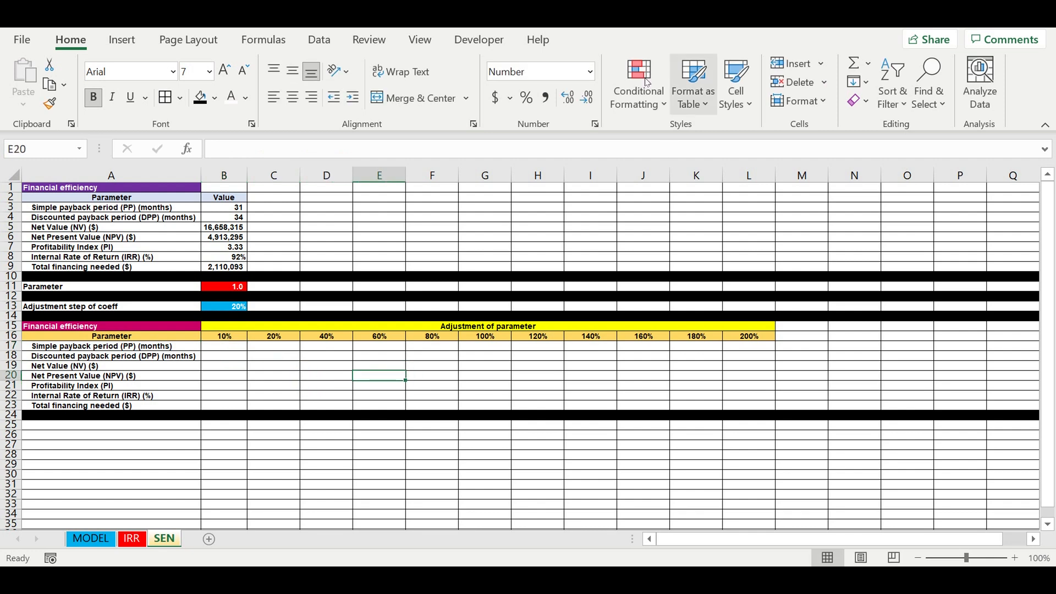
Step: Start recording a macro named sens, stored in this workbook
left_click(437, 268)
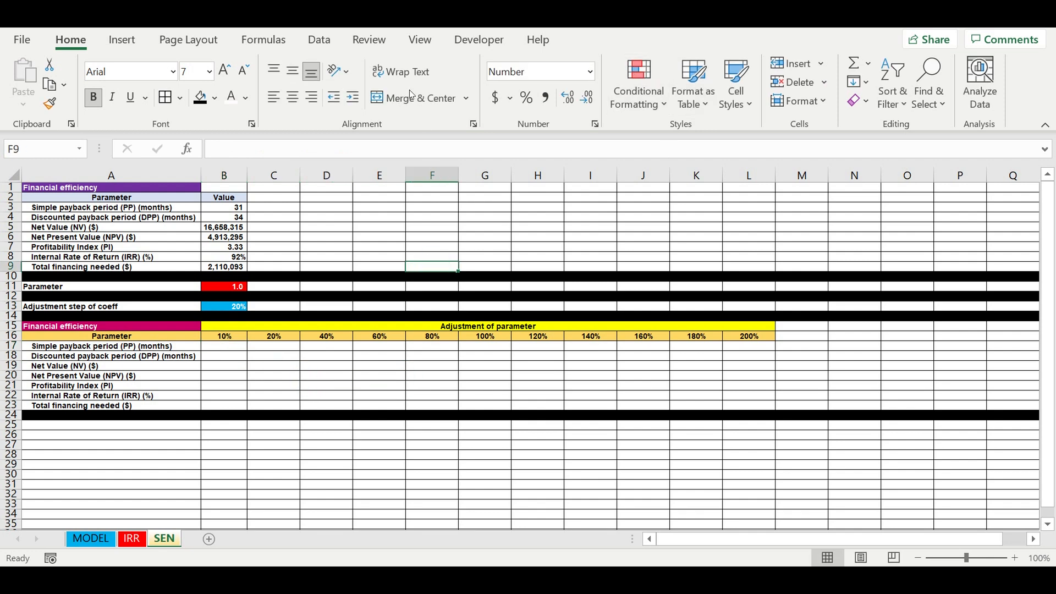
left_click(415, 40)
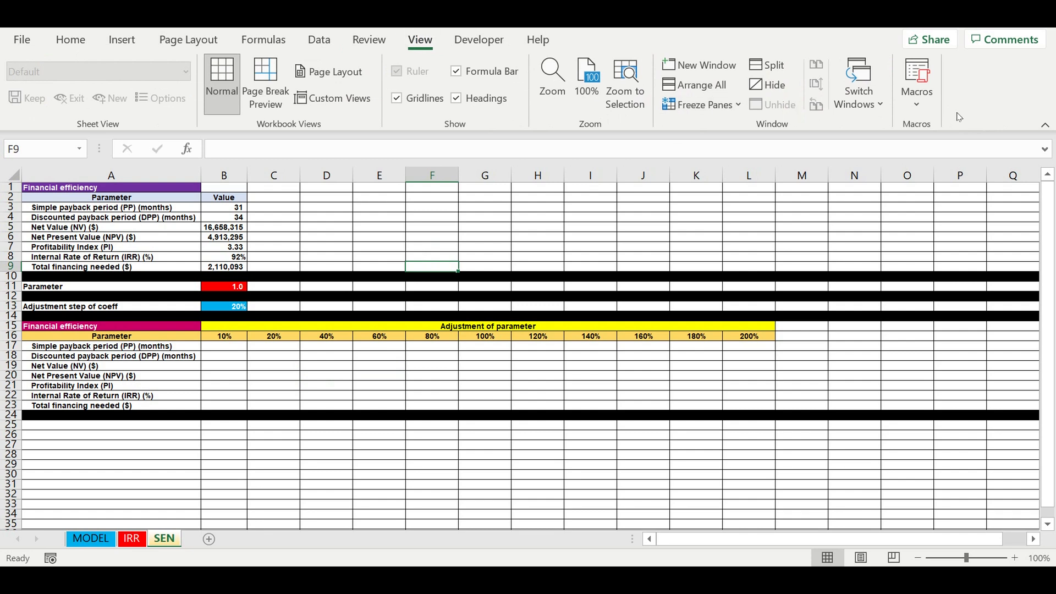
left_click(928, 110)
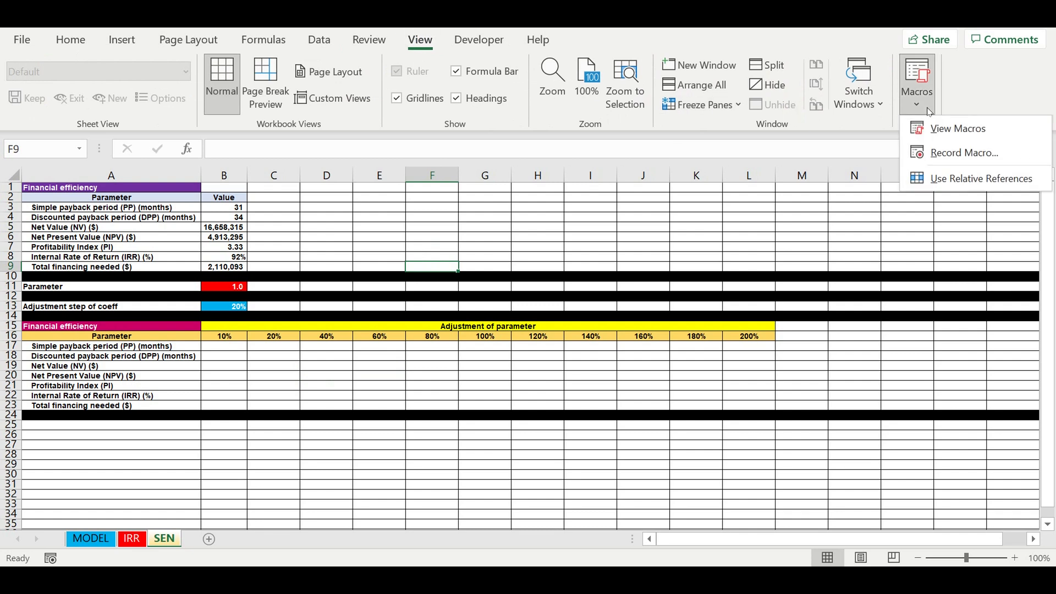
left_click(945, 151)
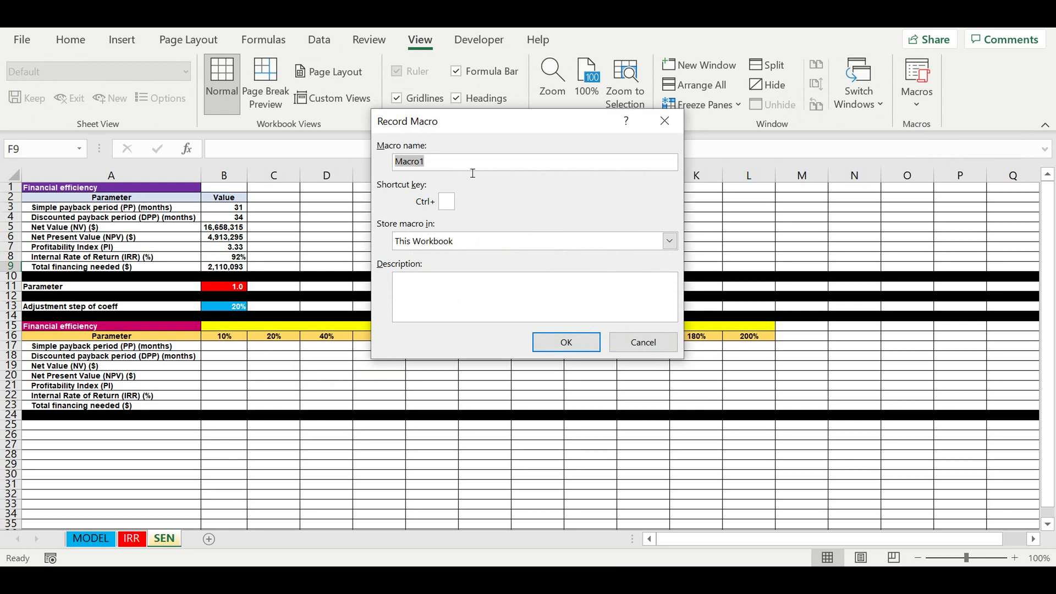
type("sens")
left_click(571, 343)
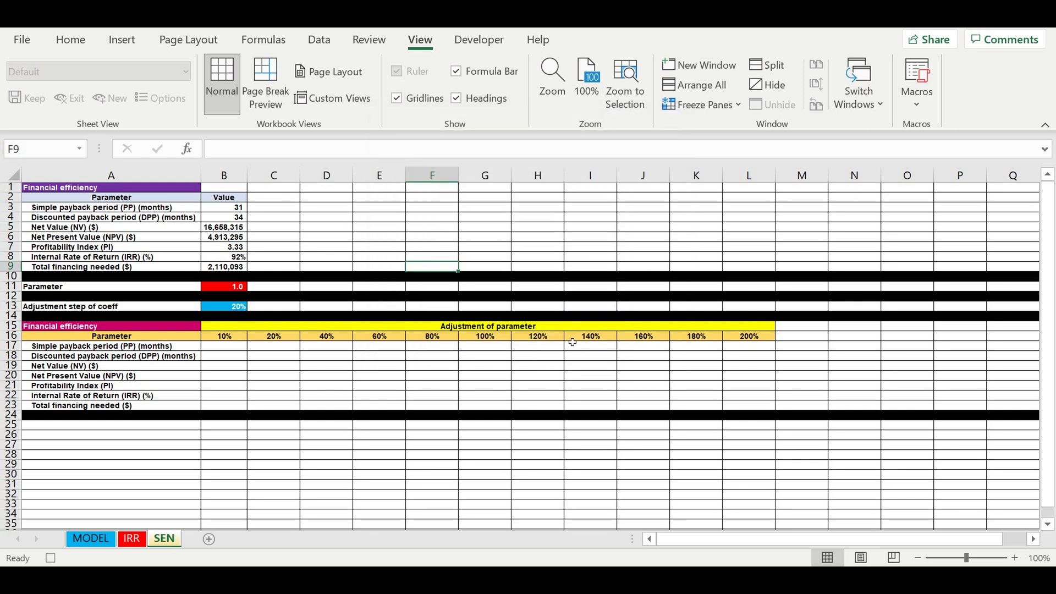
Step: Link the parameter cell B11 to the 10% coefficient with the formula =B16
left_click(230, 290)
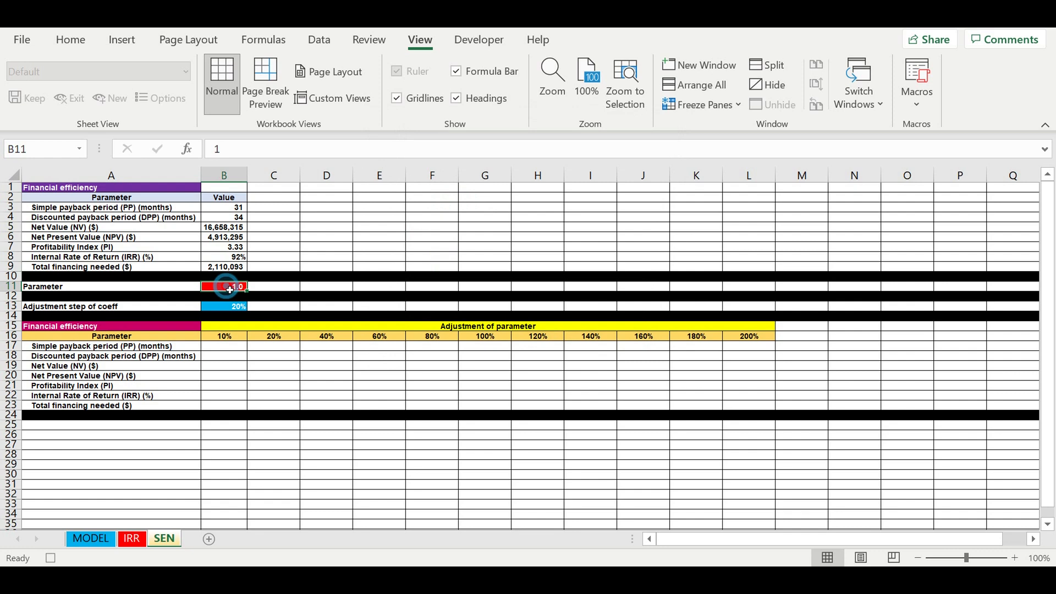
type("=")
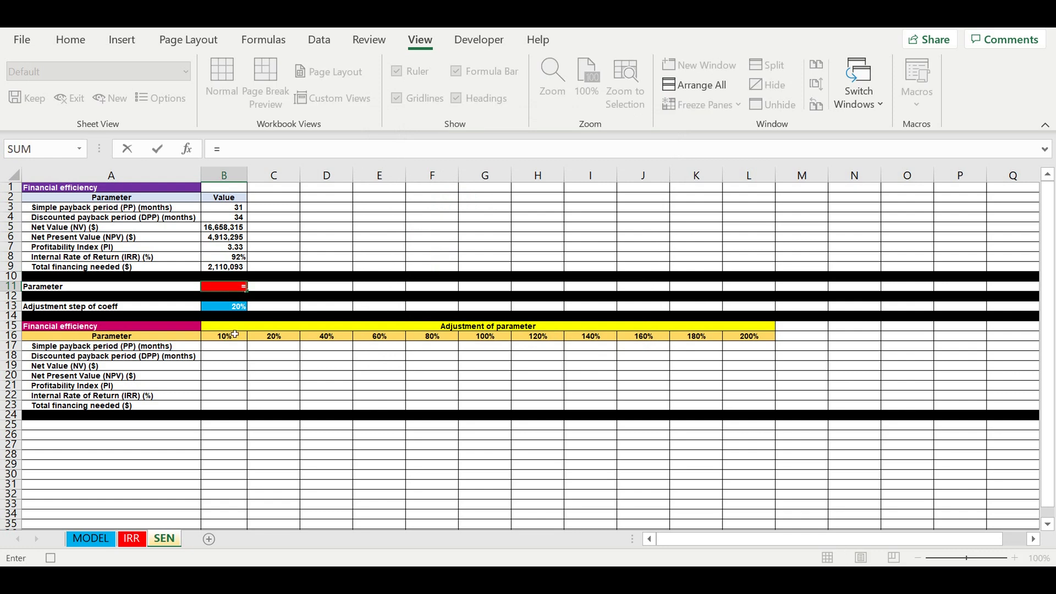
left_click(222, 340)
key("Return")
Step: Copy the indicators in B3:B9 and paste them as values only into B17:B23 under the 10% coefficient
left_click_drag(235, 210, 235, 268)
right_click(232, 247)
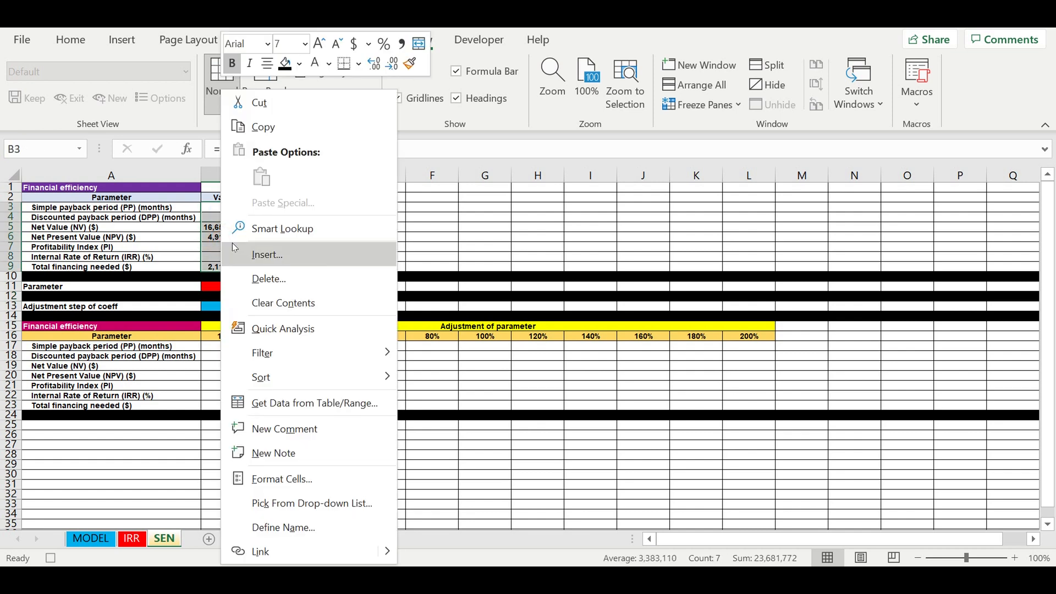
left_click(263, 127)
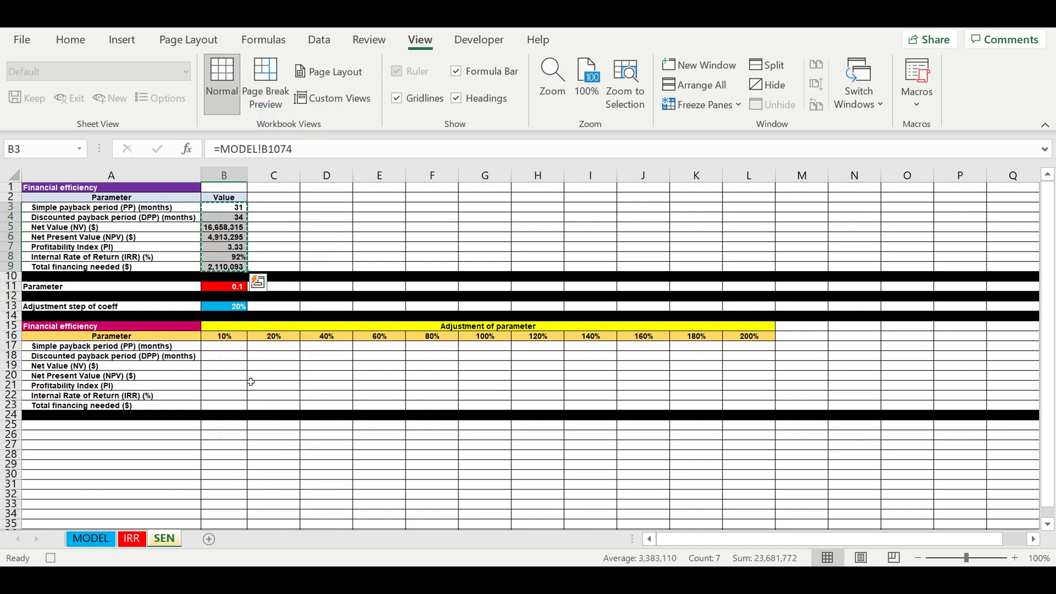
left_click(232, 350)
right_click(230, 347)
left_click(292, 181)
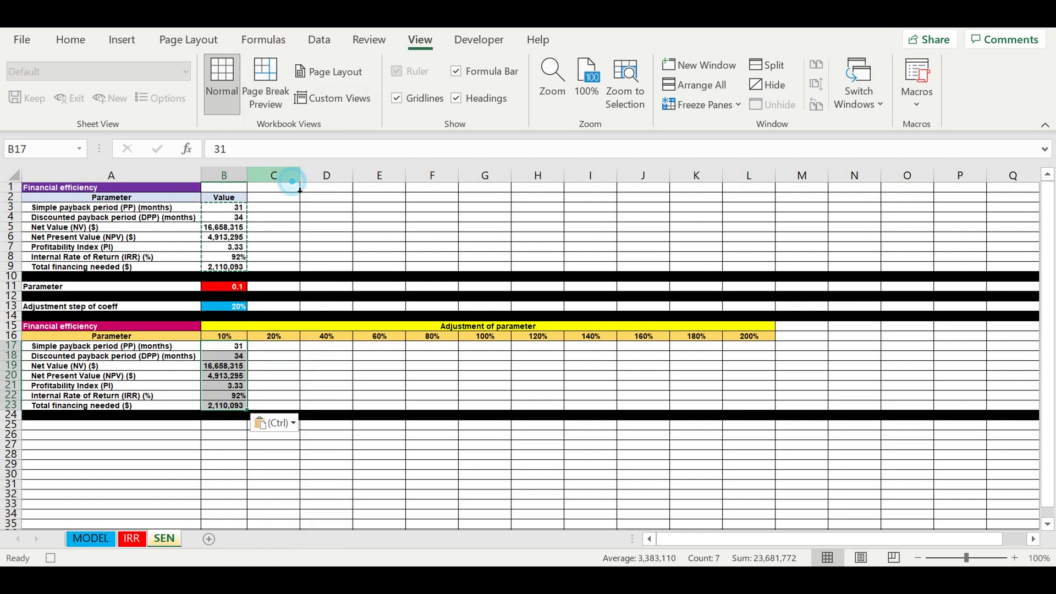
Step: Relink the parameter cell B11 to the 20% coefficient with the formula =C16
left_click(227, 290)
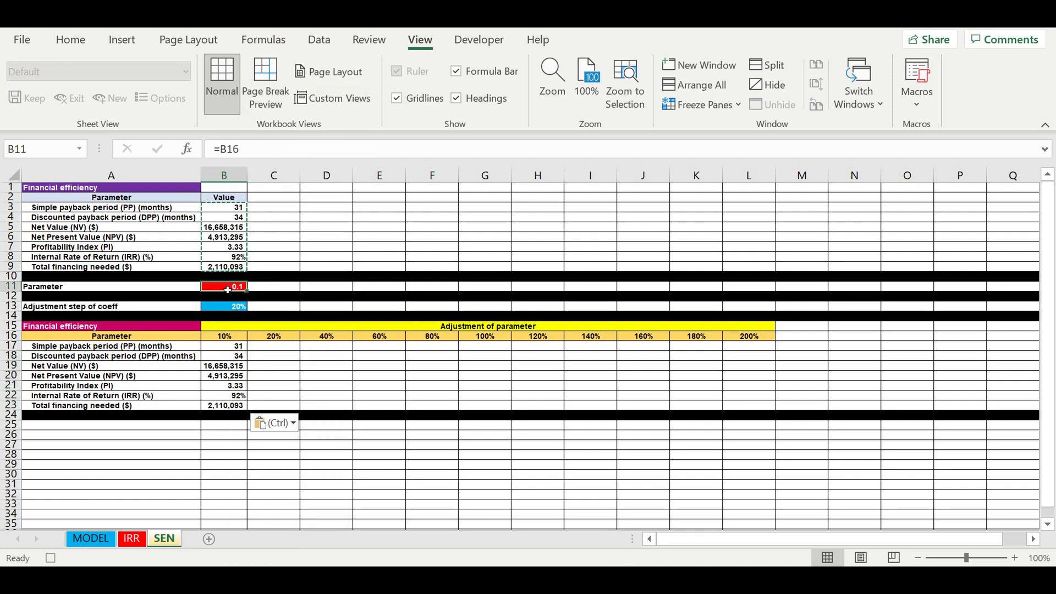
type("=")
left_click(275, 337)
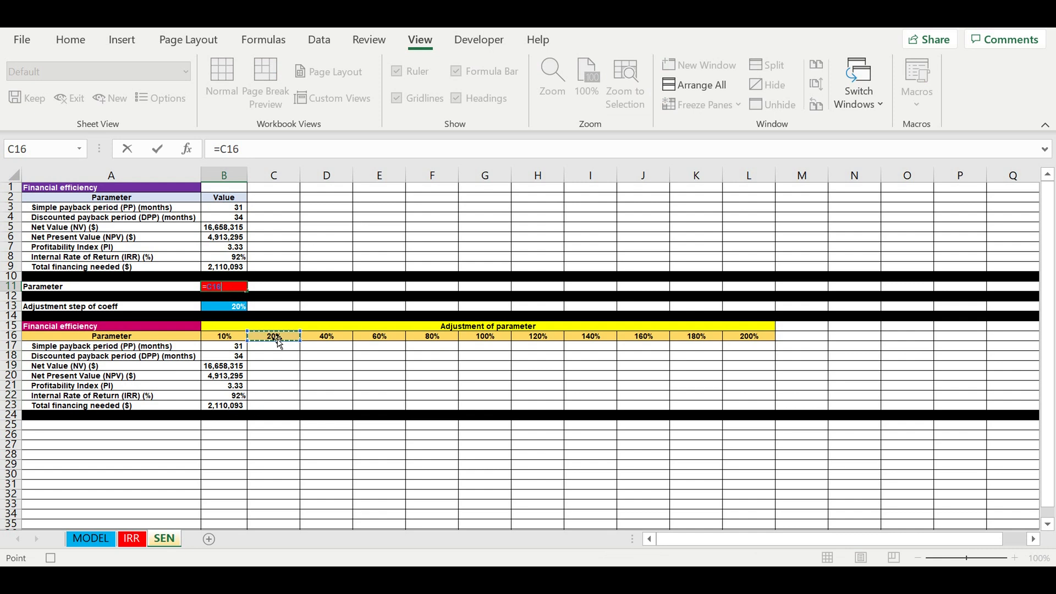
key("Return")
Step: Copy the indicators in B3:B9 and paste them as values only into C17:C23 under the 20% coefficient
left_click_drag(229, 208, 229, 267)
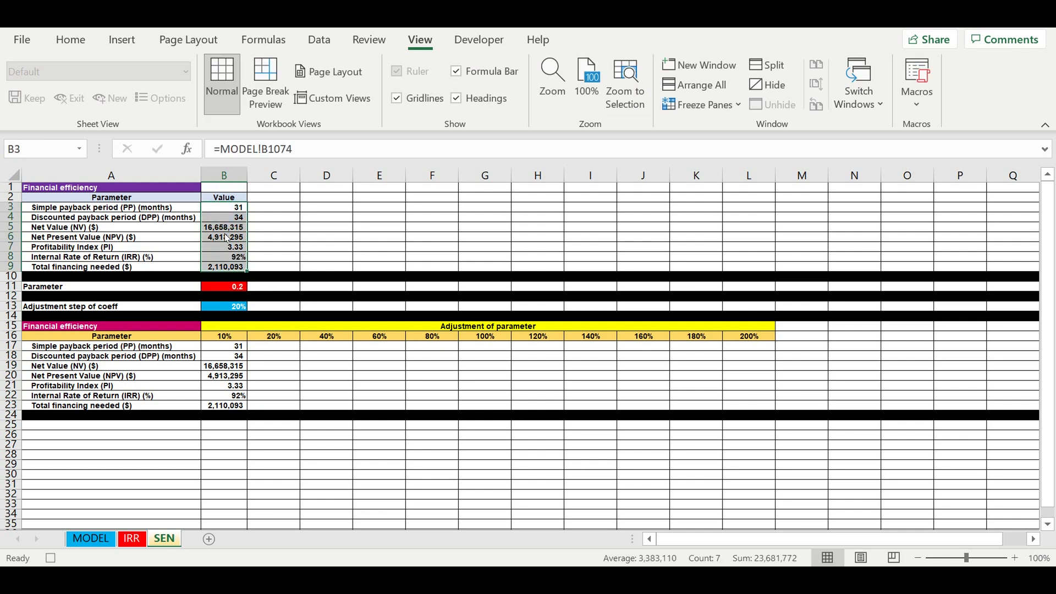
right_click(225, 241)
left_click(263, 127)
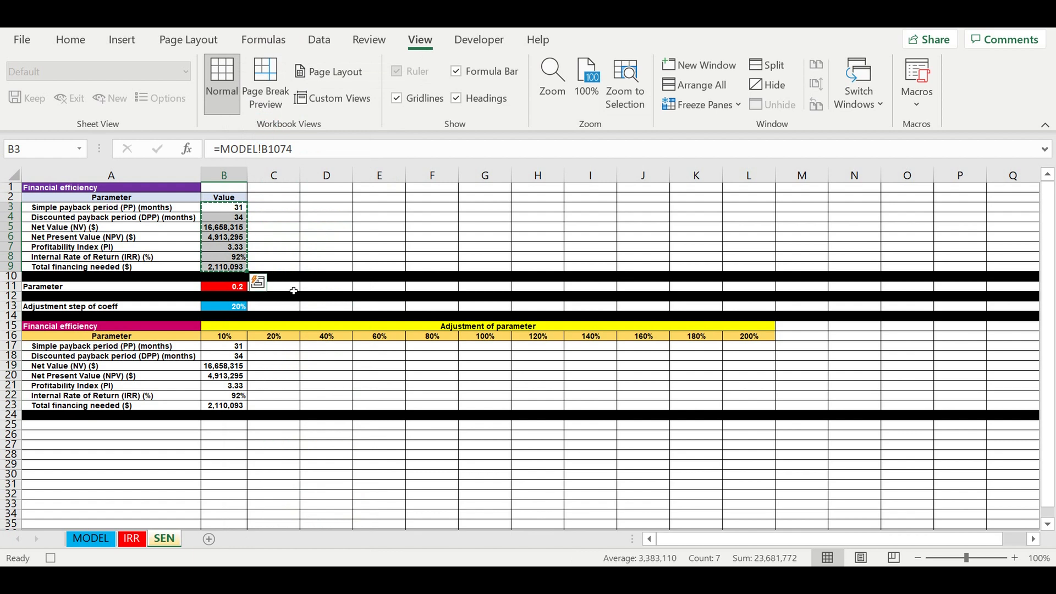
left_click(274, 349)
right_click(270, 349)
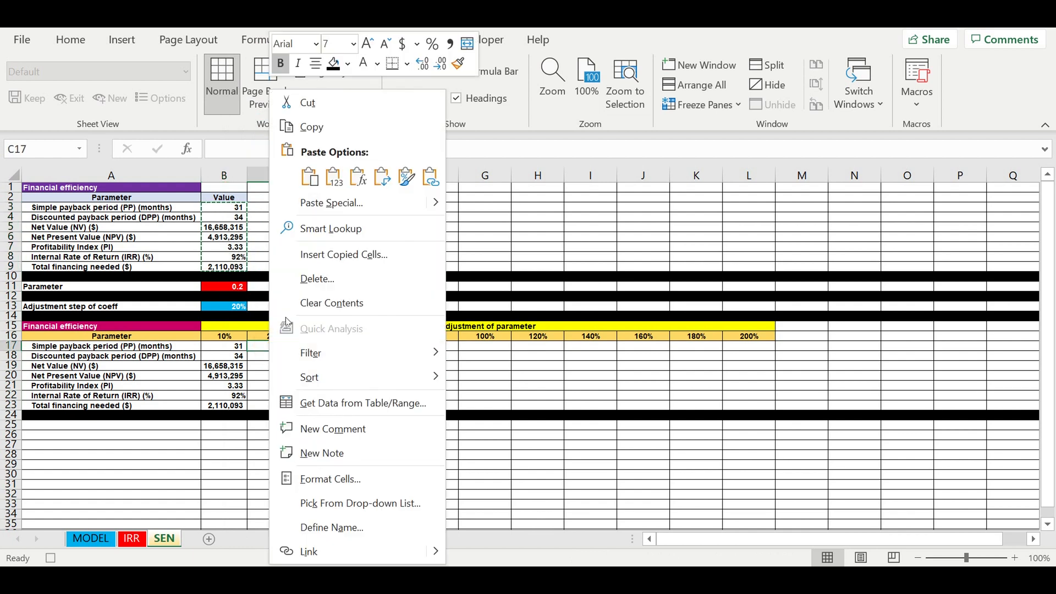
left_click(334, 176)
Step: Relink the parameter cell B11 to the 40% coefficient with the formula =D16
left_click(236, 287)
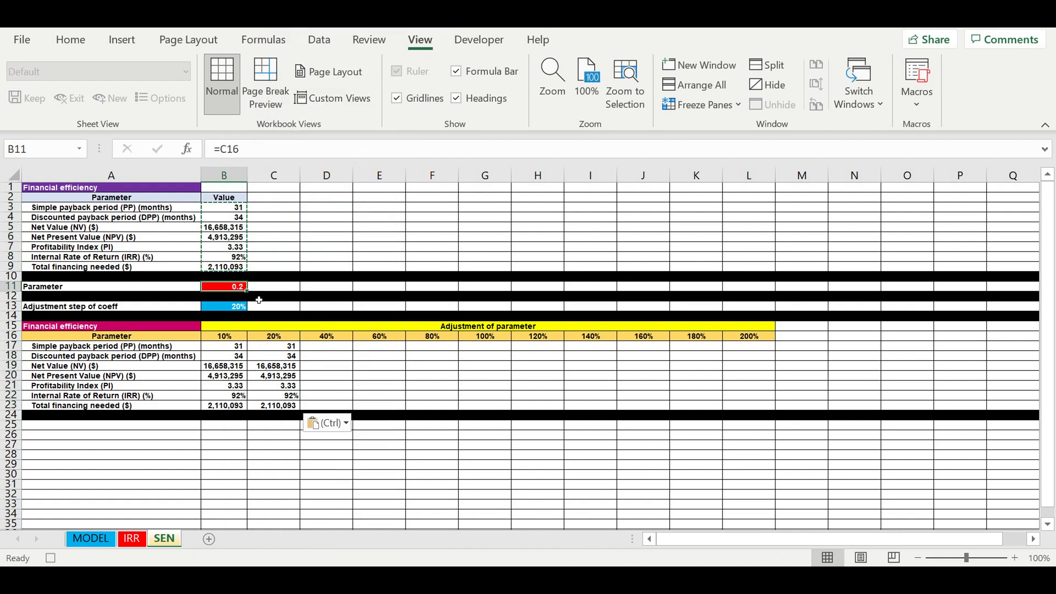
type("=")
left_click(326, 339)
key("Return")
Step: Copy the indicators in B3:B9 and paste them as values only into D17:D23 under the 40% coefficient
left_click_drag(223, 207, 220, 270)
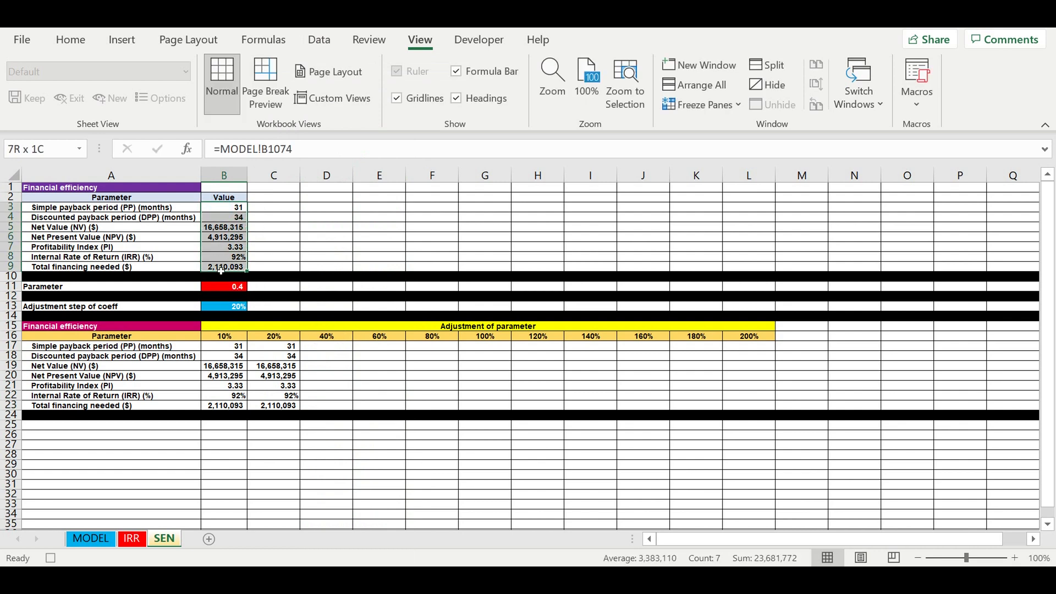
right_click(229, 228)
left_click(258, 126)
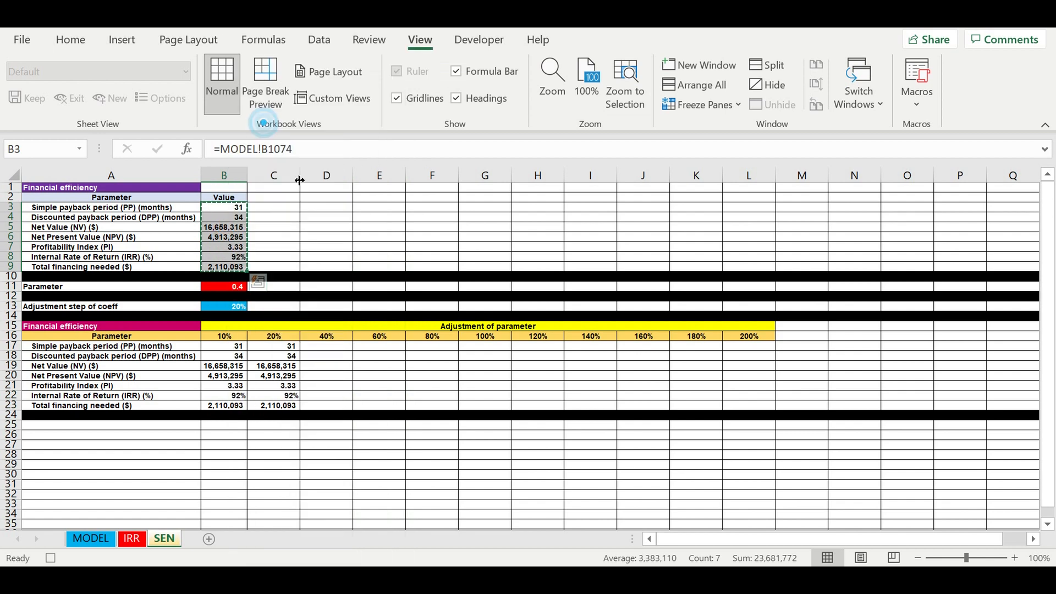
left_click(326, 351)
right_click(324, 350)
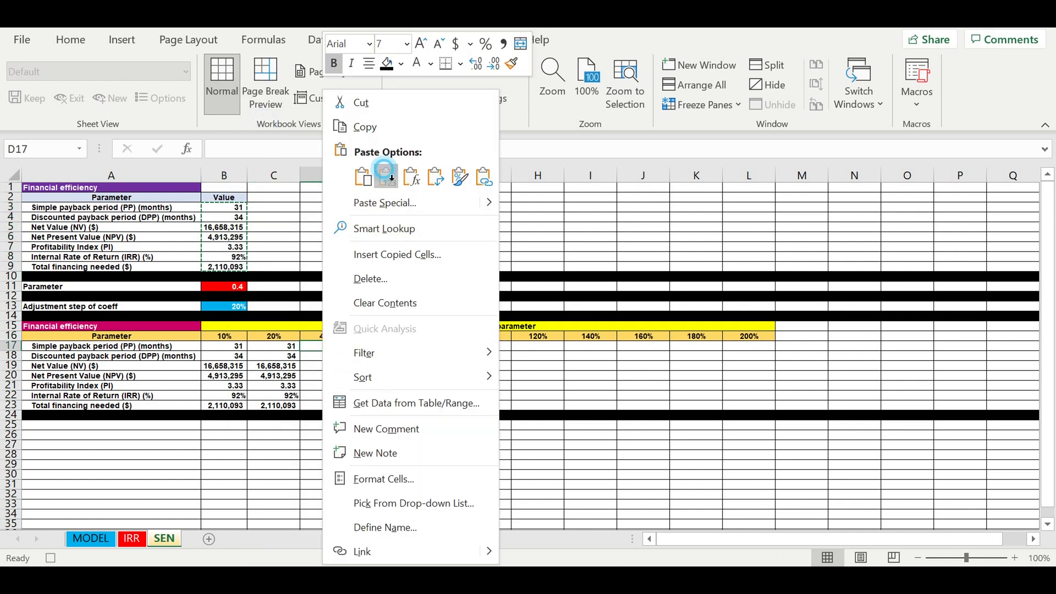
left_click(385, 172)
Step: Relink the parameter cell B11 to the 60% coefficient with the formula =E16
left_click(221, 288)
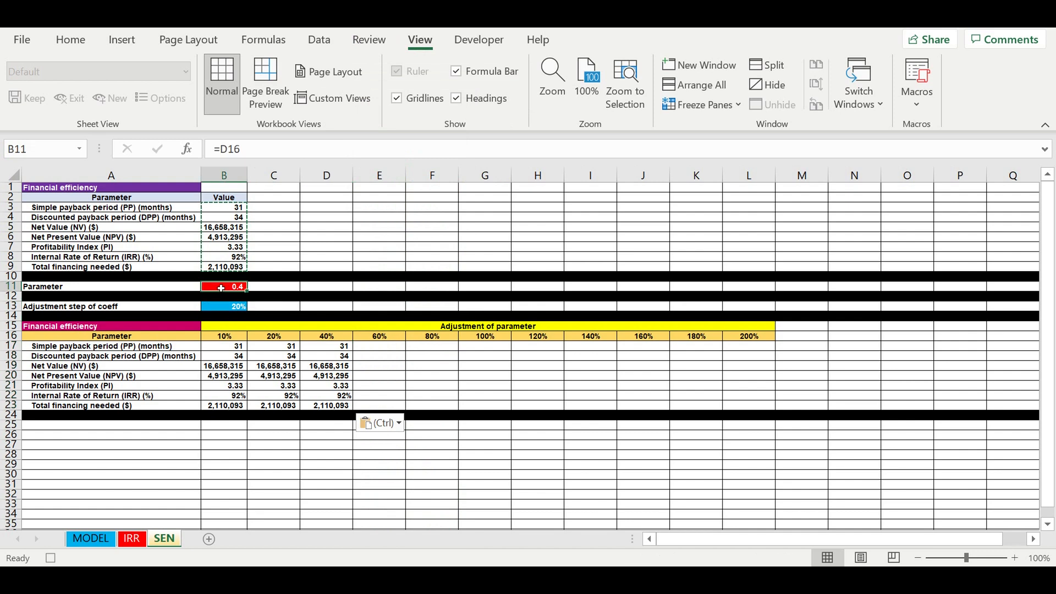
type("=")
left_click(369, 340)
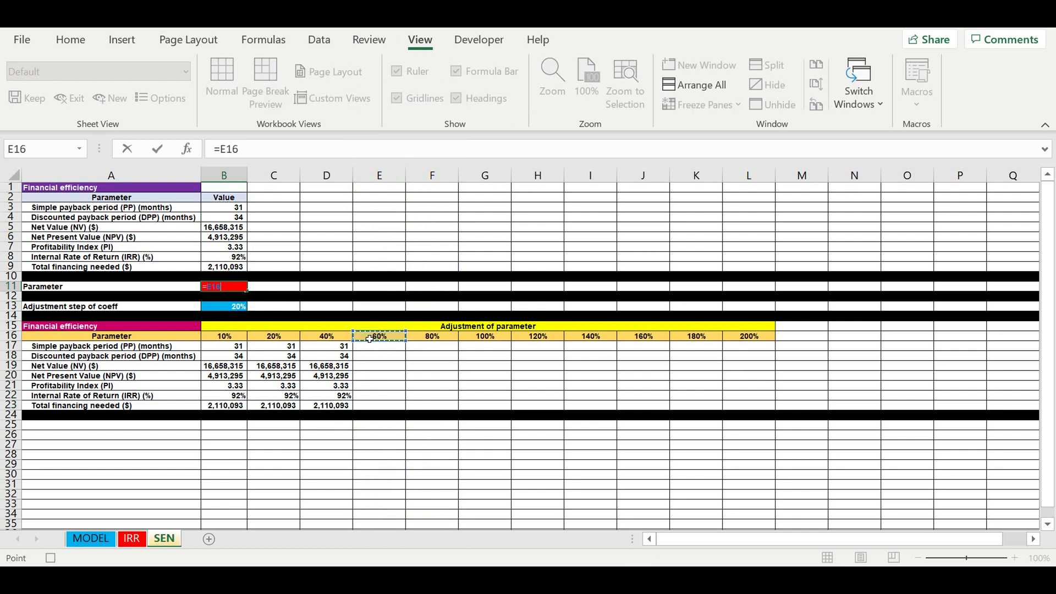
key("Return")
Step: Copy the indicators in B3:B9 and paste them as values only into E17:E23 under the 60% coefficient
left_click_drag(220, 208, 220, 268)
right_click(225, 239)
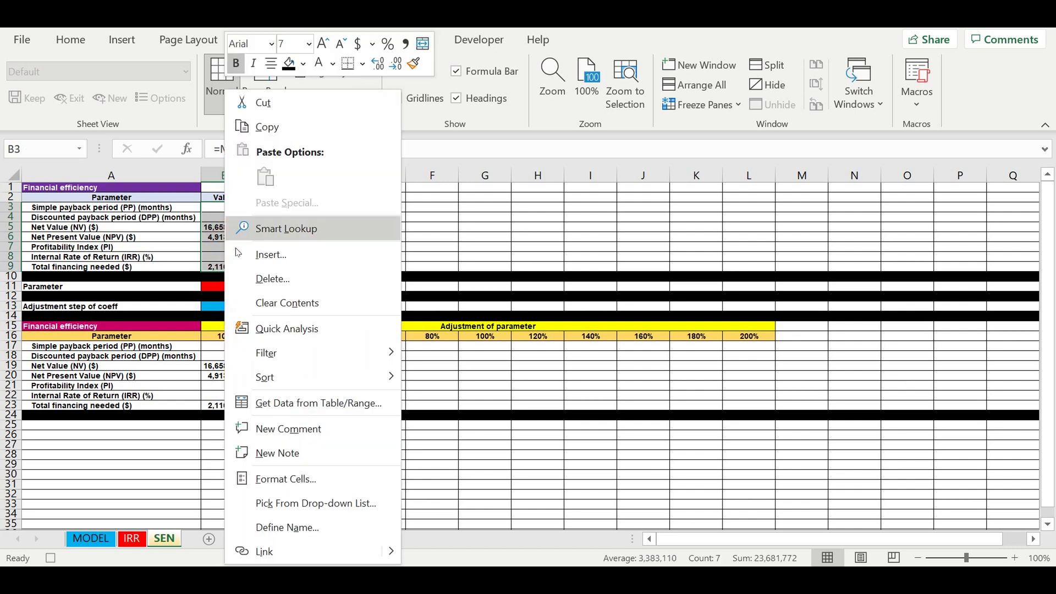
left_click(272, 131)
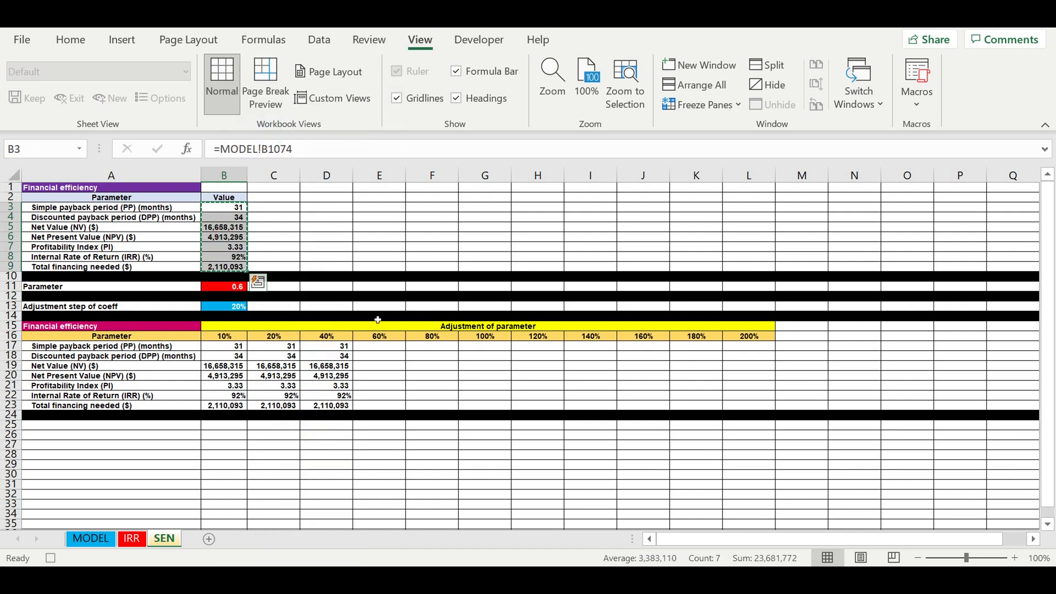
left_click(373, 351)
right_click(373, 351)
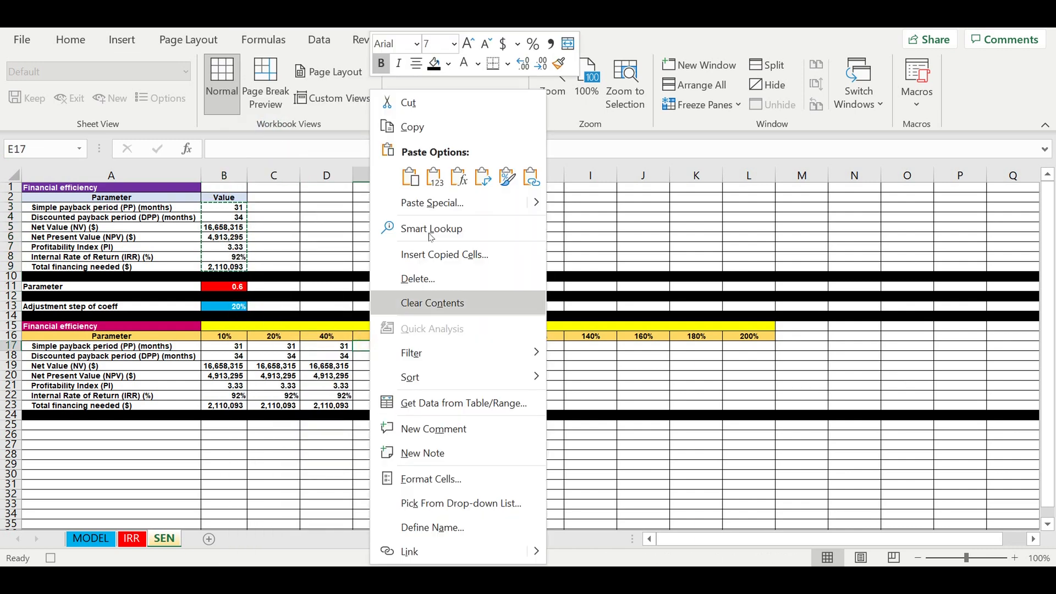
left_click(438, 172)
Step: Relink the parameter cell B11 to the 80% coefficient with the formula =F16
left_click(230, 289)
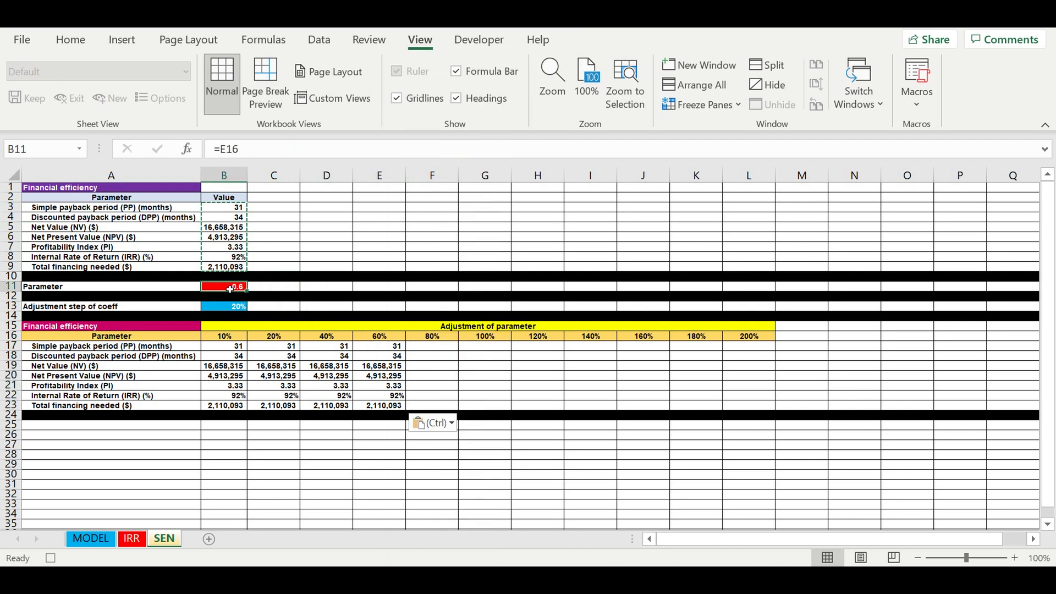
type("=")
left_click(432, 336)
key("Return")
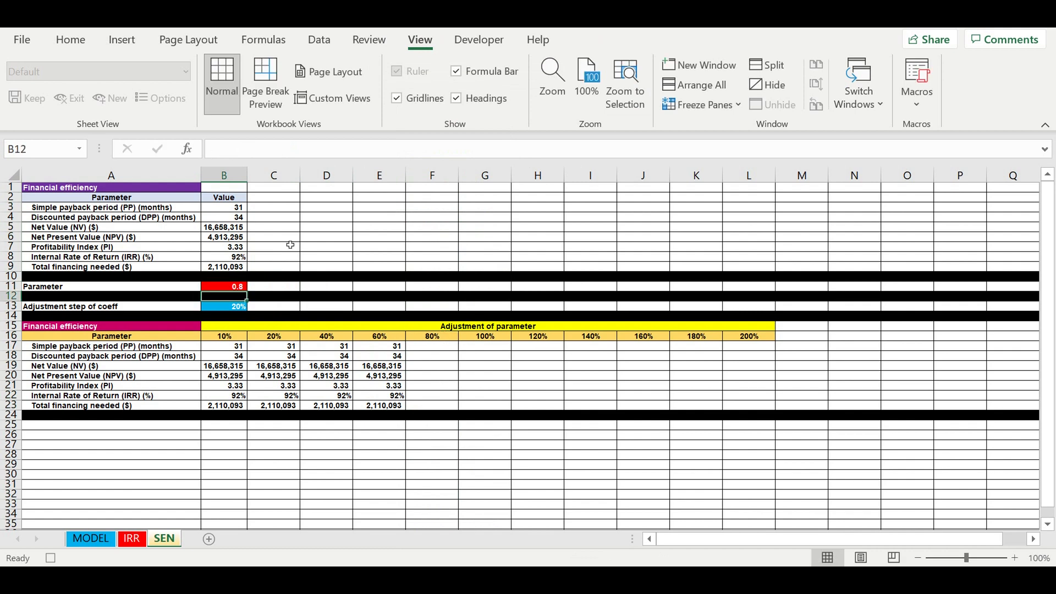
Step: Copy the indicators in B3:B9 and paste them as values only into F17:F23 under the 80% coefficient
left_click_drag(226, 211, 225, 267)
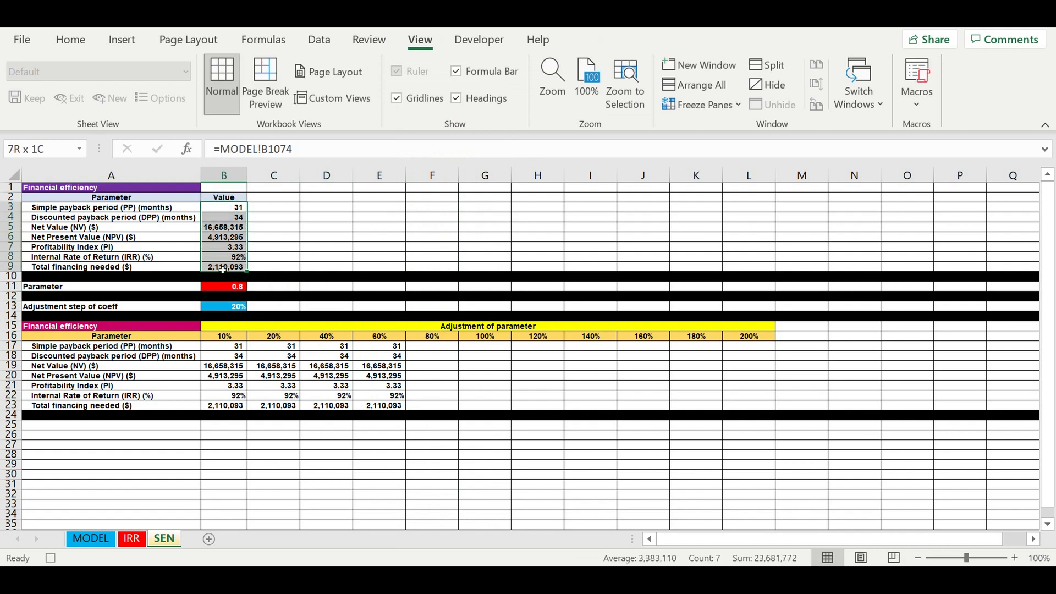
right_click(228, 234)
left_click(270, 127)
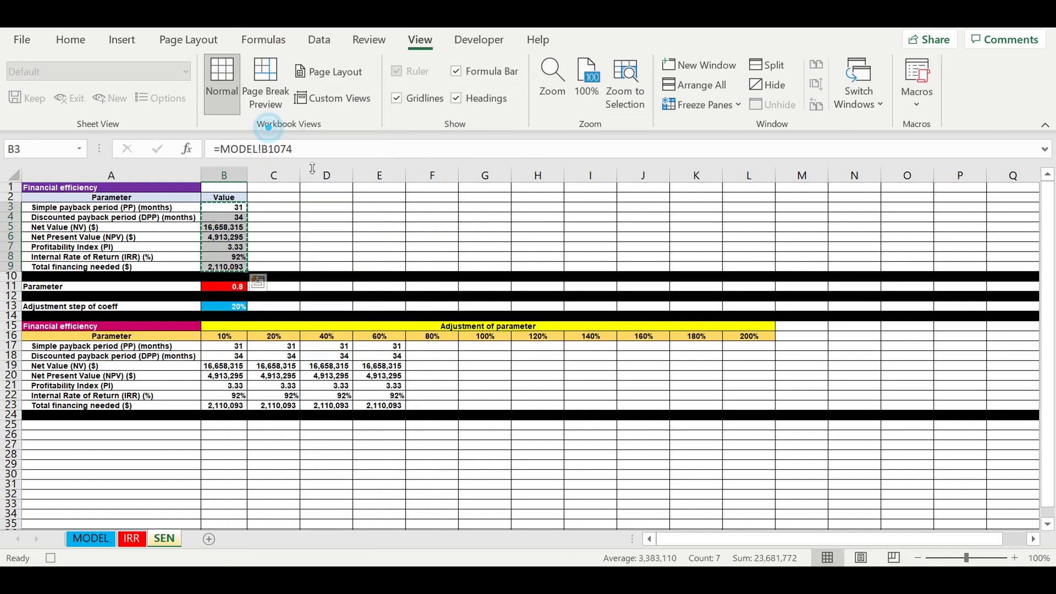
left_click(433, 351)
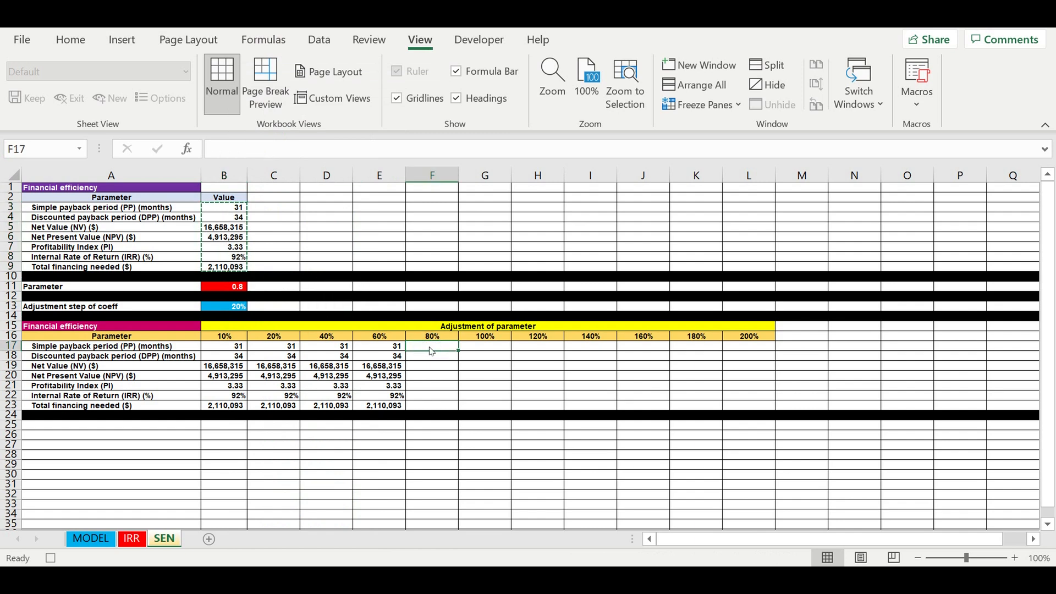
right_click(433, 351)
left_click(496, 184)
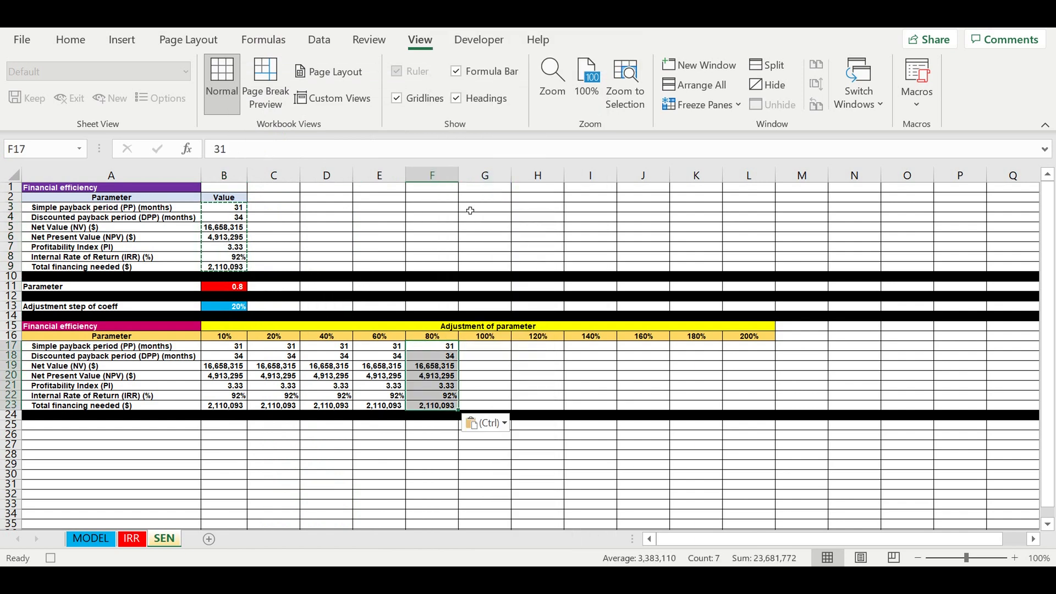
Step: Relink the parameter cell B11 to the 100% coefficient with the formula =G16
left_click(218, 289)
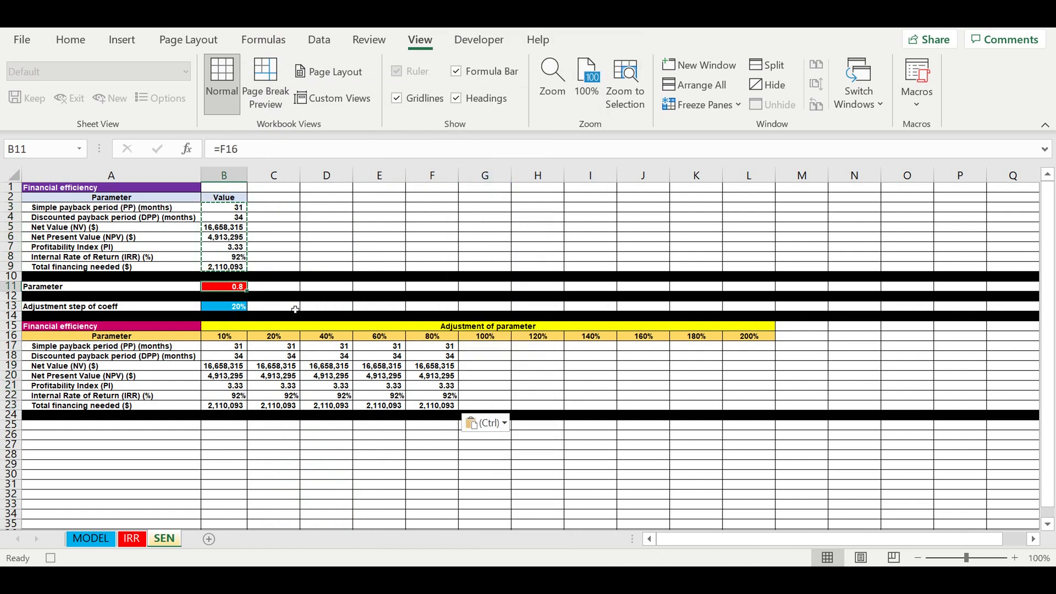
type("=")
left_click(482, 339)
key("Return")
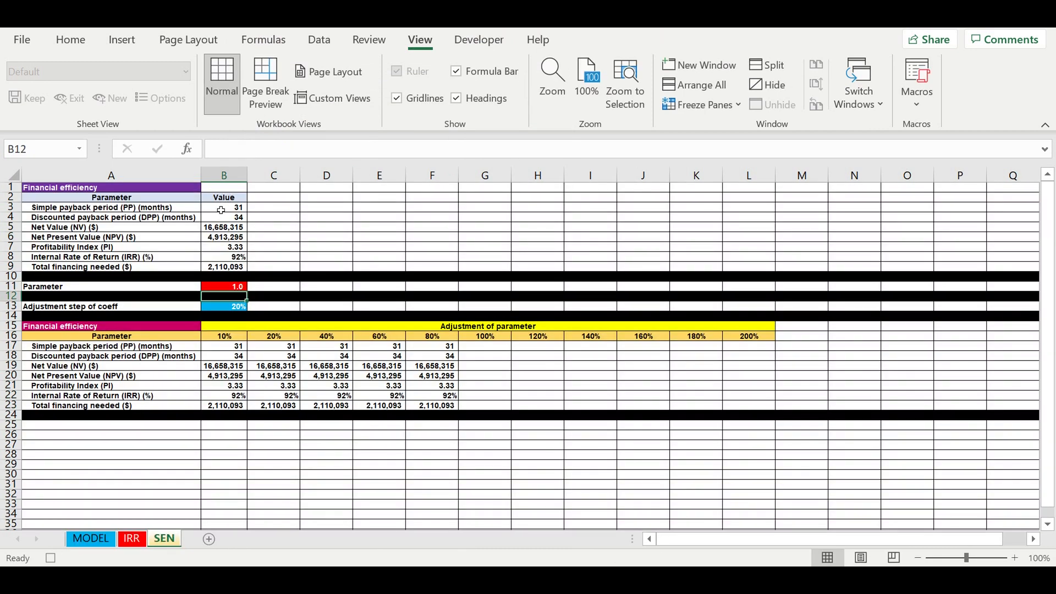
Step: Copy the indicators in B3:B9 and paste them as values only into G17:G23 under the 100% coefficient
left_click_drag(221, 210, 226, 268)
right_click(229, 240)
left_click(277, 126)
left_click(499, 350)
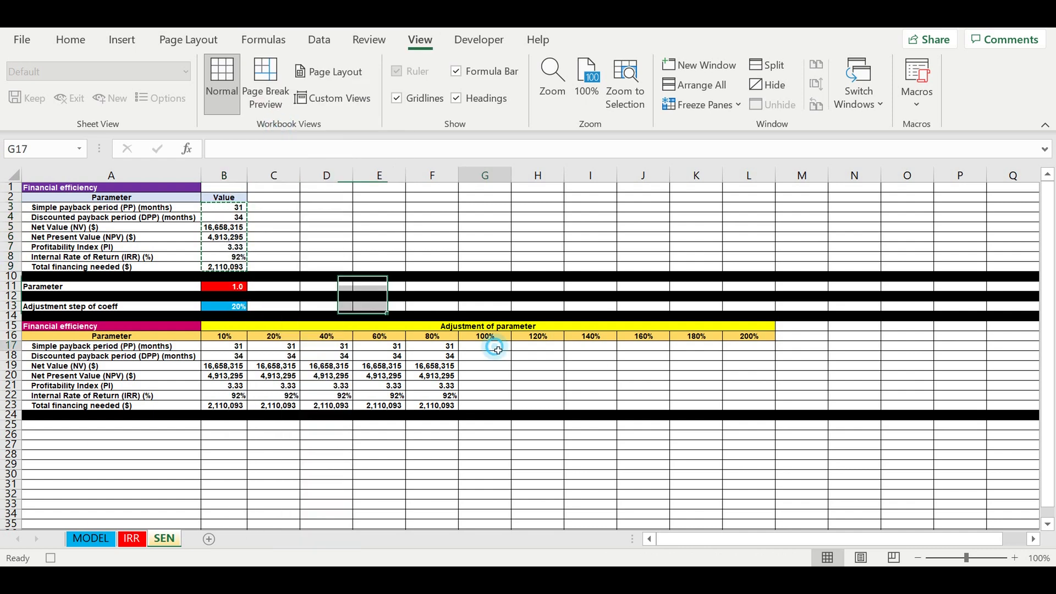
right_click(499, 351)
left_click(557, 177)
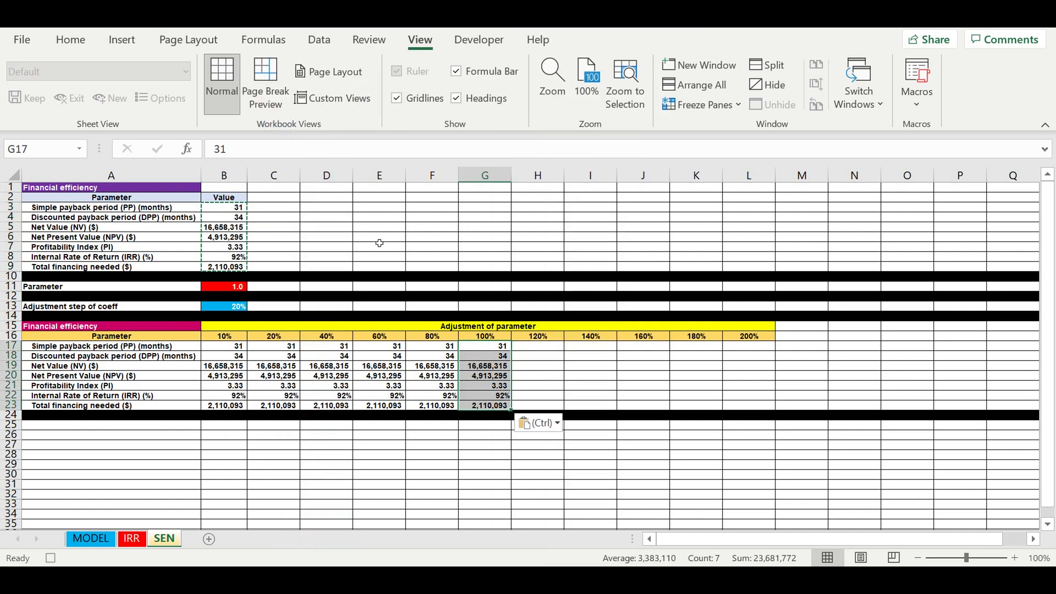
Step: Relink the parameter cell B11 to the 120% coefficient with the formula =H16
left_click(233, 286)
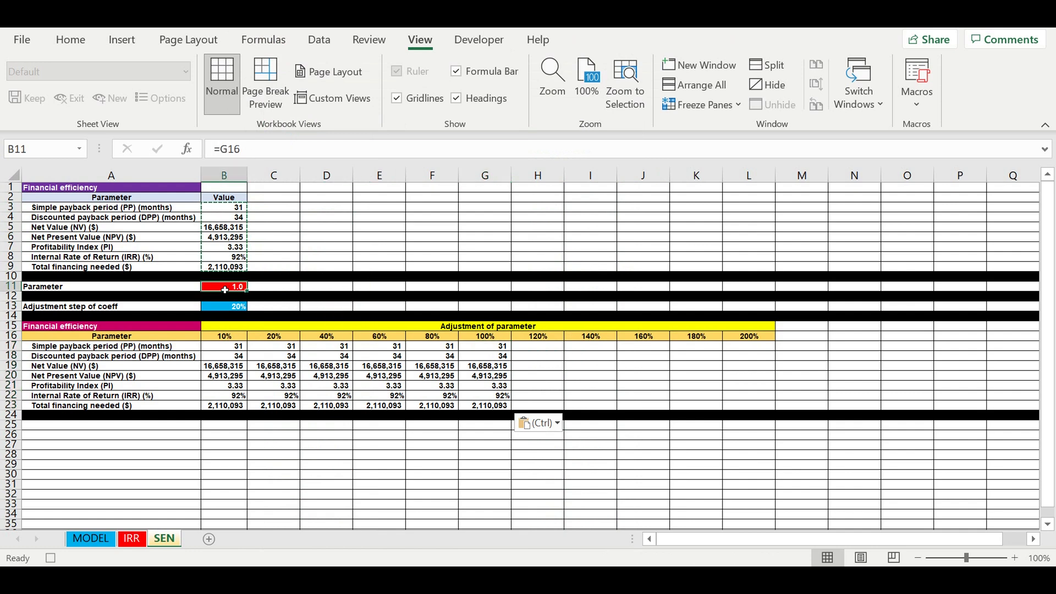
double_click(225, 288)
left_click(536, 336)
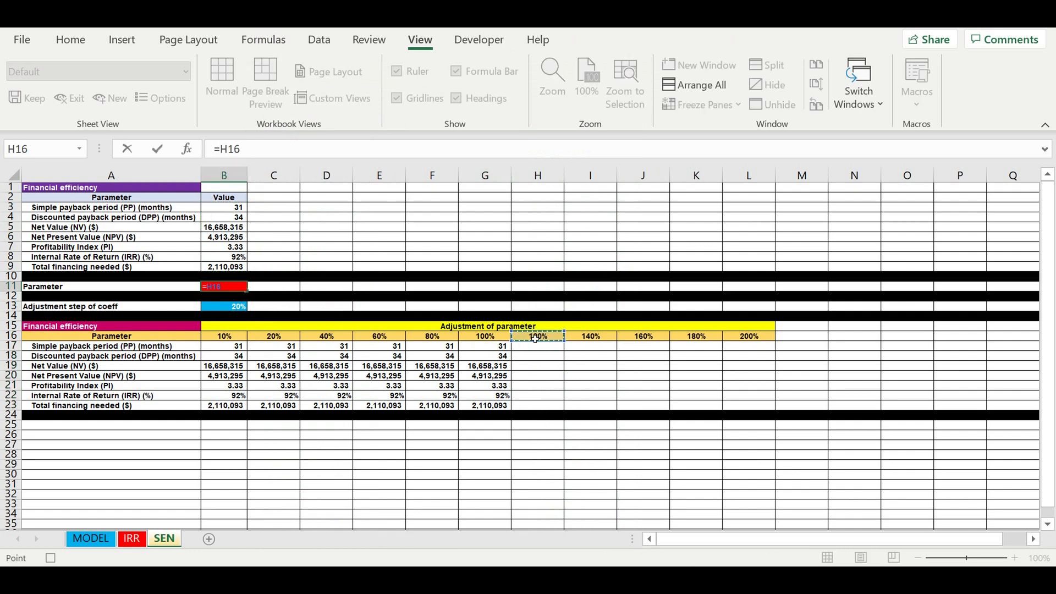
key("Return")
Step: Copy the indicators in B3:B9 and paste them as values only into H17:H23 under the 120% coefficient
left_click_drag(226, 208, 224, 266)
right_click(228, 236)
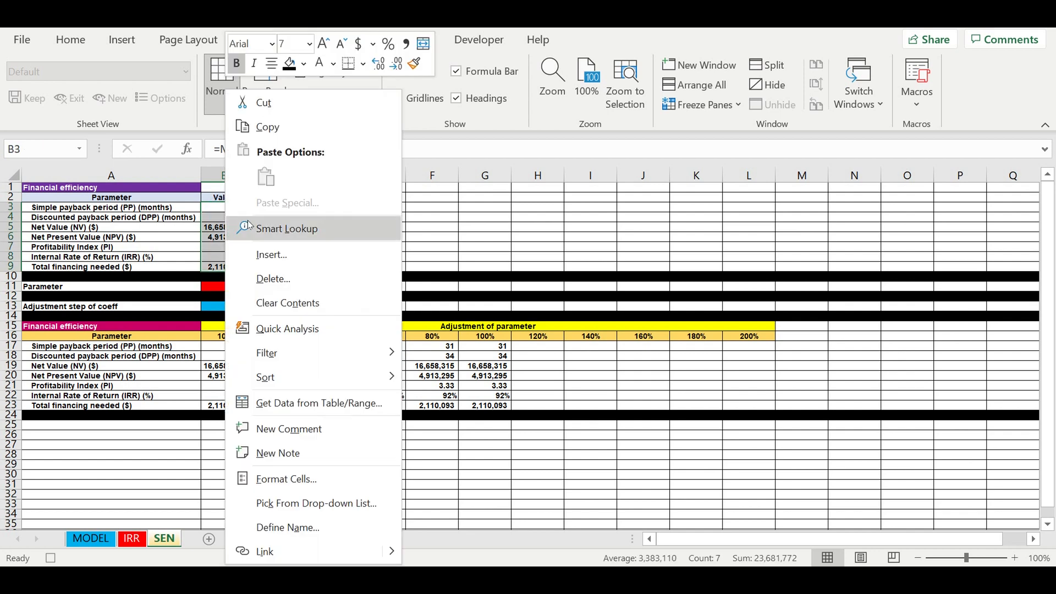
left_click(279, 130)
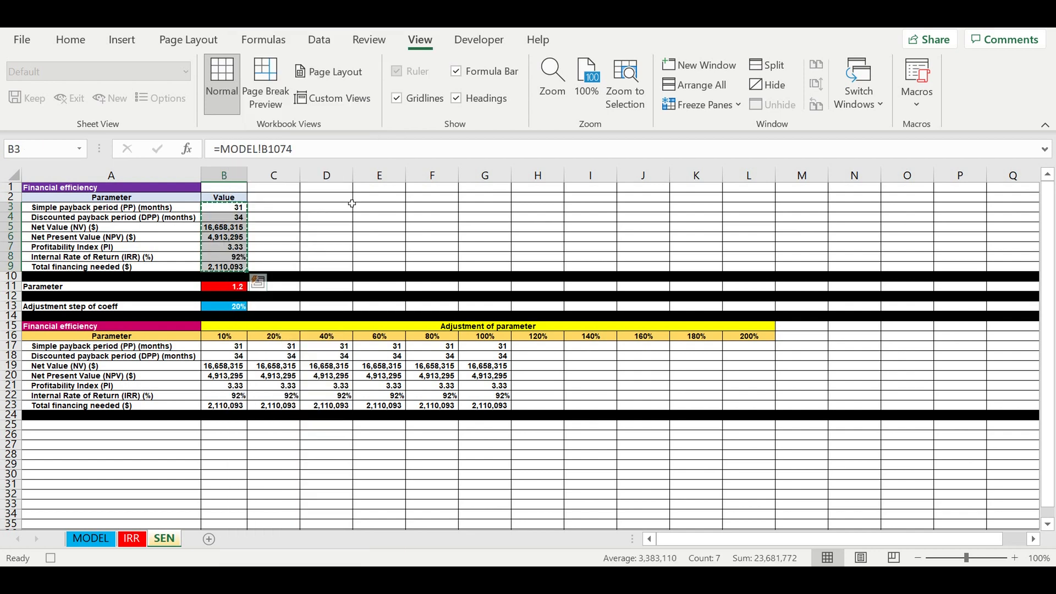
left_click(534, 350)
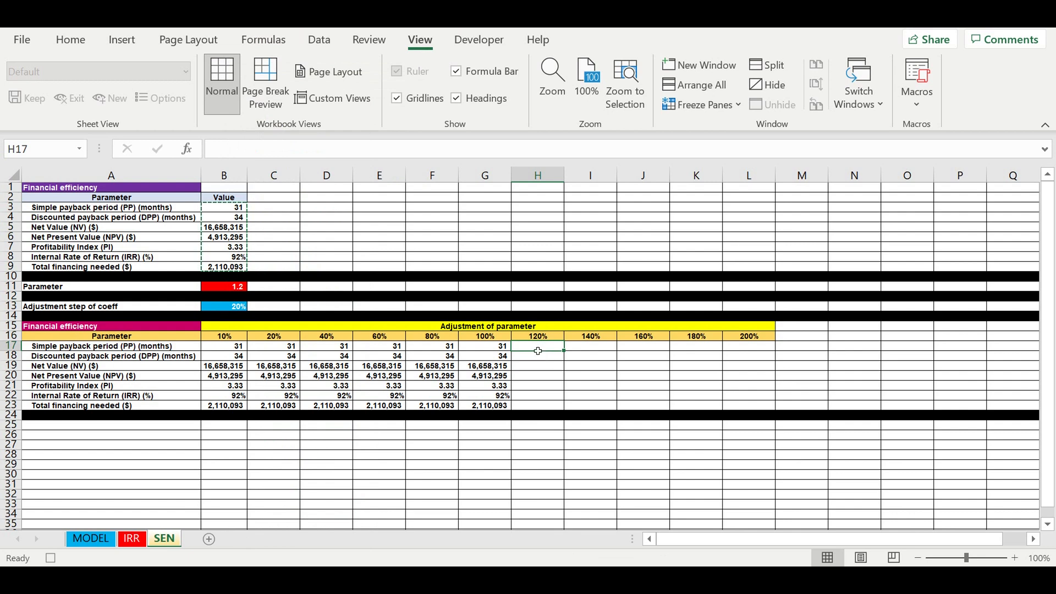
right_click(536, 348)
left_click(599, 175)
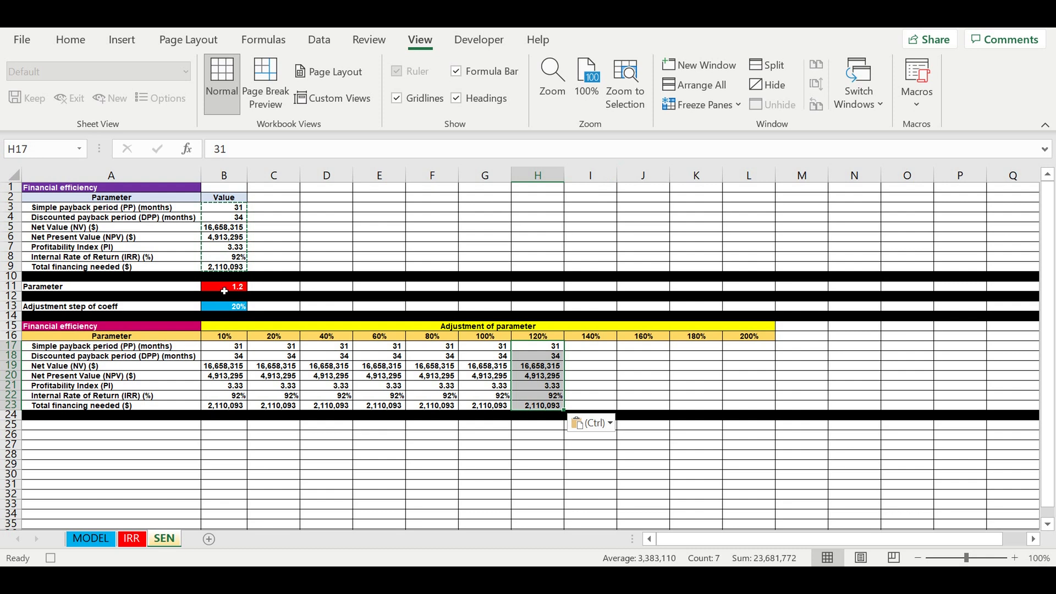
Step: Relink the parameter cell B11 to the 140% coefficient with the formula =I16
left_click(224, 287)
type("=")
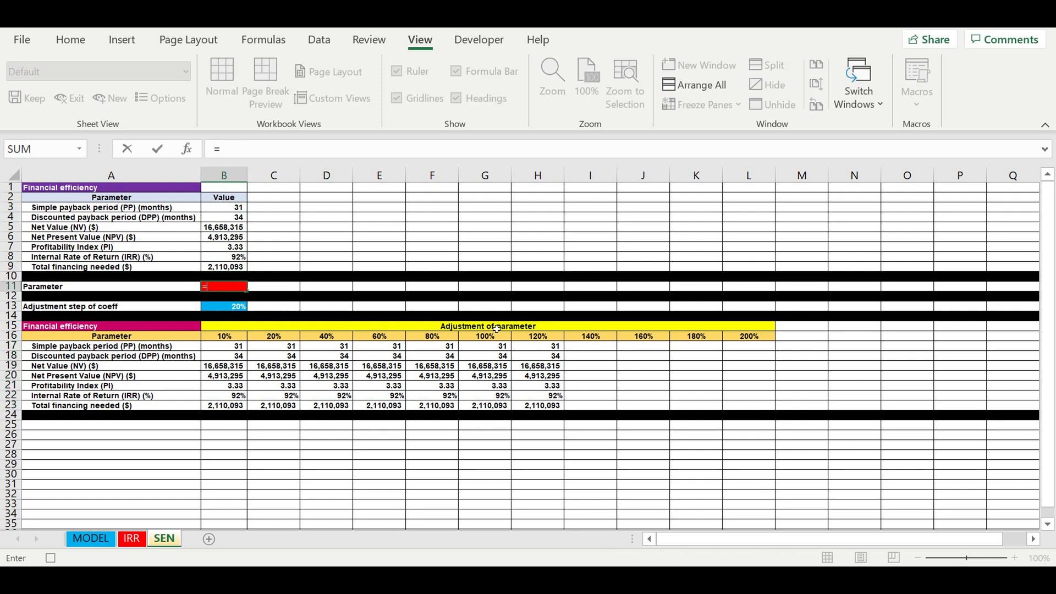
left_click(590, 337)
key("Return")
Step: Copy the indicators in B3:B9 and paste them as values only into I17:I23 under the 140% coefficient
left_click_drag(226, 209, 219, 271)
right_click(226, 230)
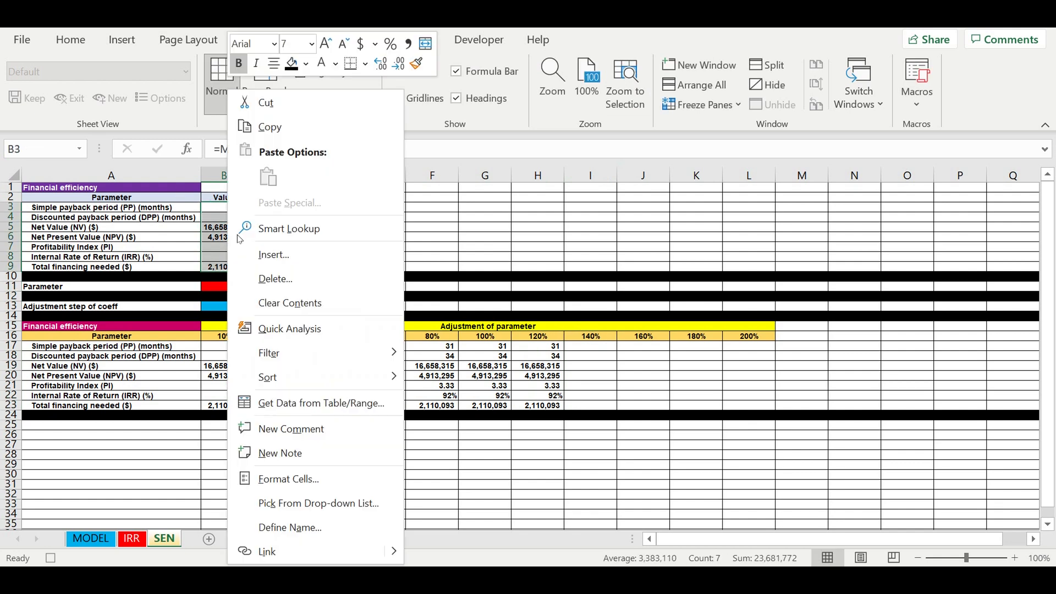
left_click(269, 126)
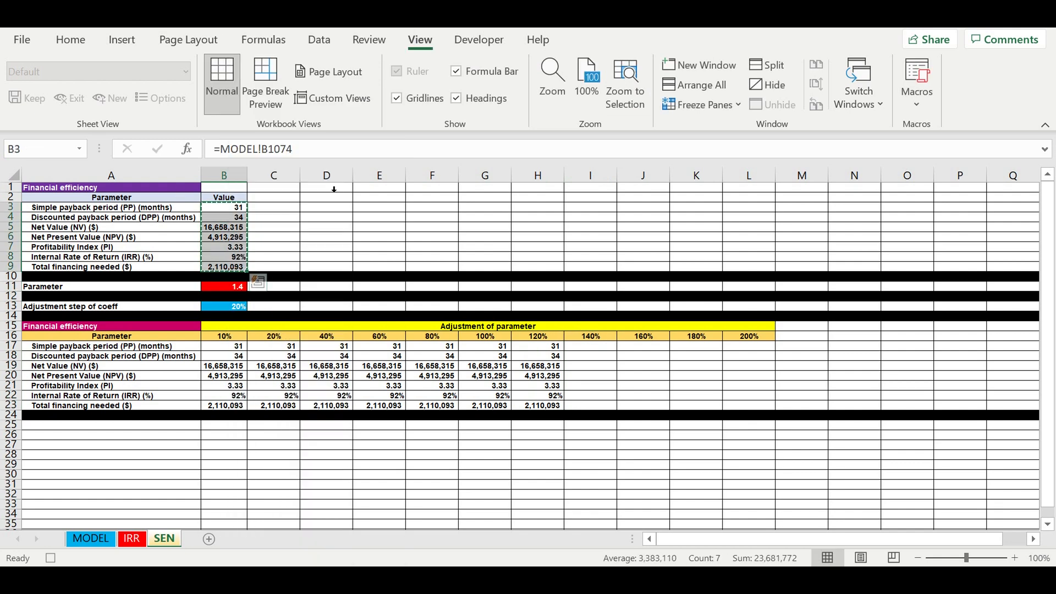
left_click(590, 345)
right_click(591, 345)
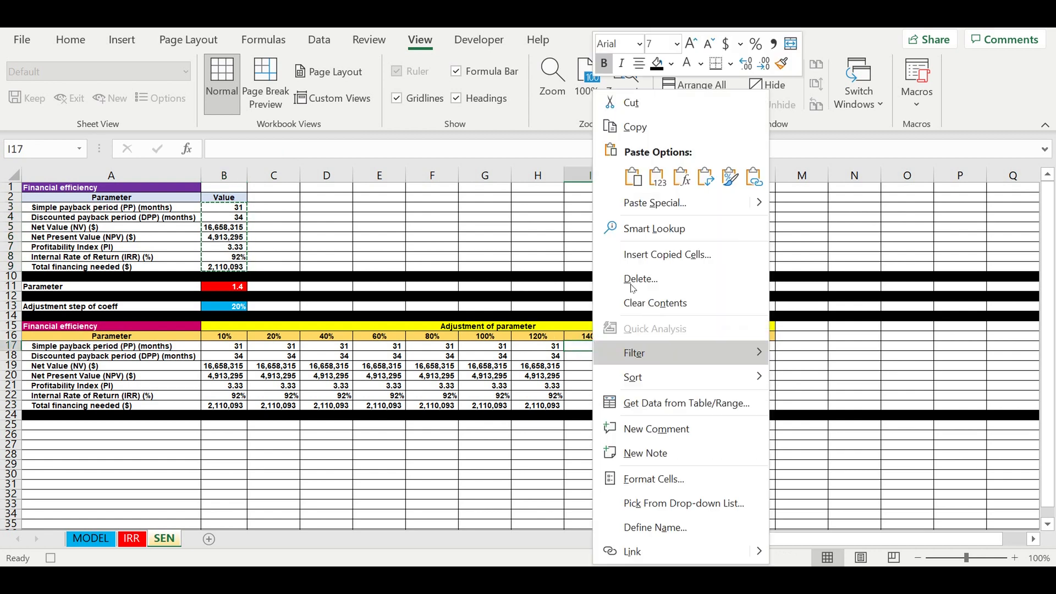
left_click(658, 176)
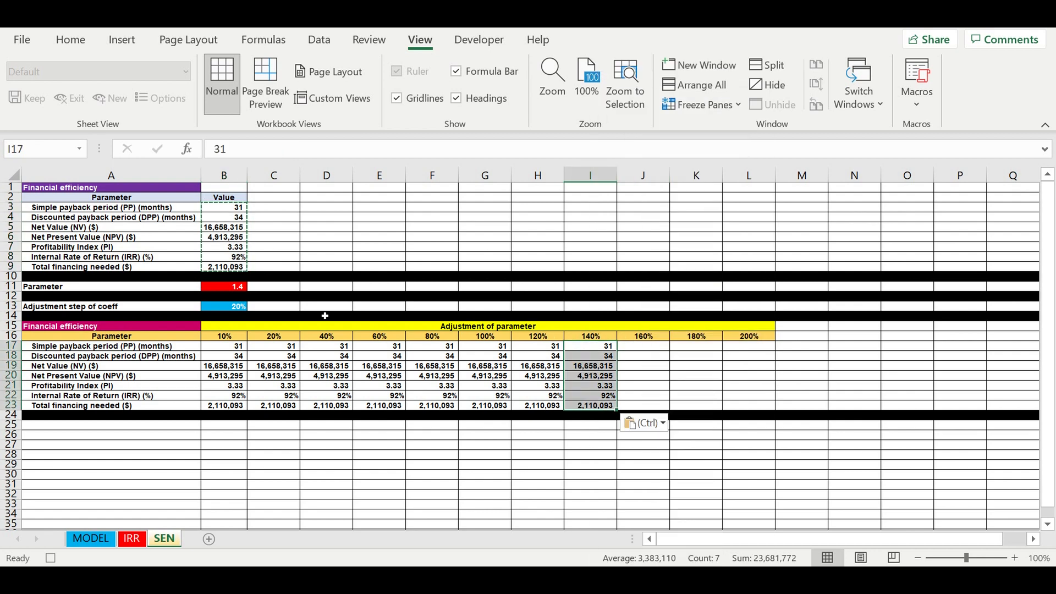
Step: Relink the parameter cell B11 to the 160% coefficient with the formula =J16
left_click(231, 287)
type("=")
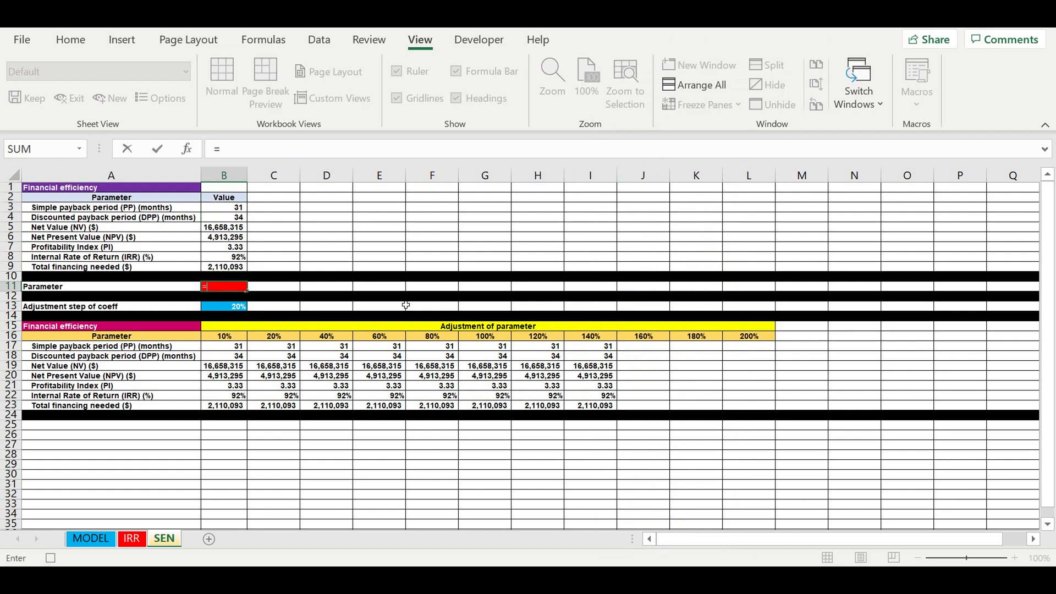
left_click(643, 338)
key("Return")
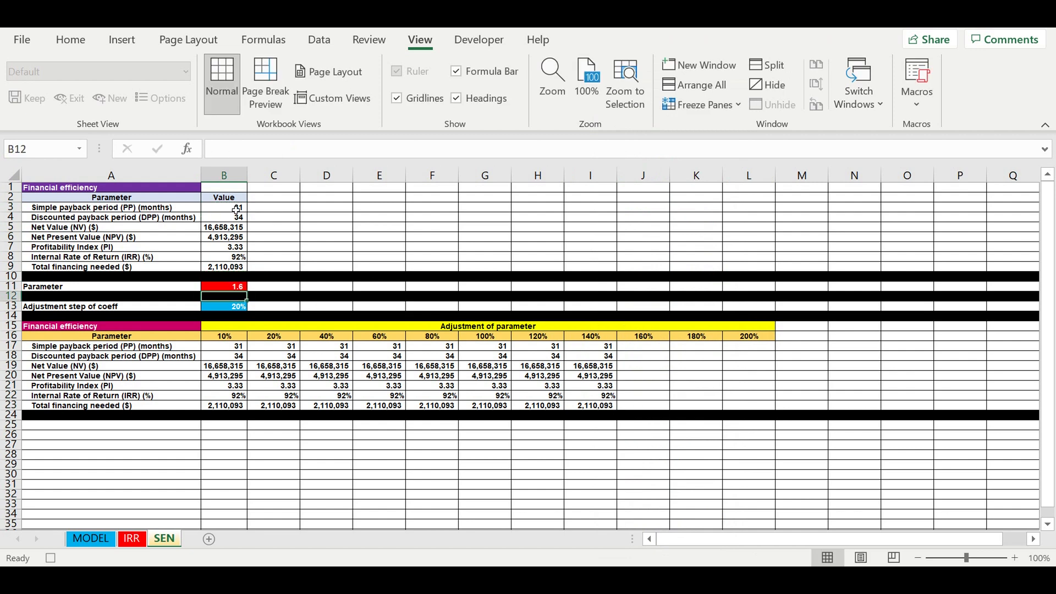
left_click_drag(225, 207, 227, 272)
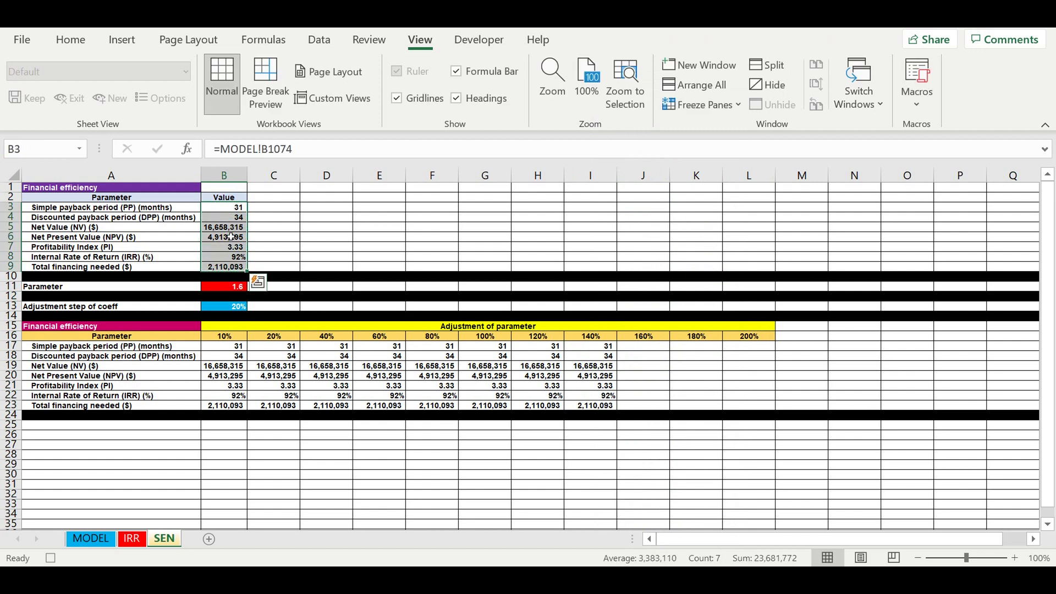
right_click(228, 234)
left_click(285, 129)
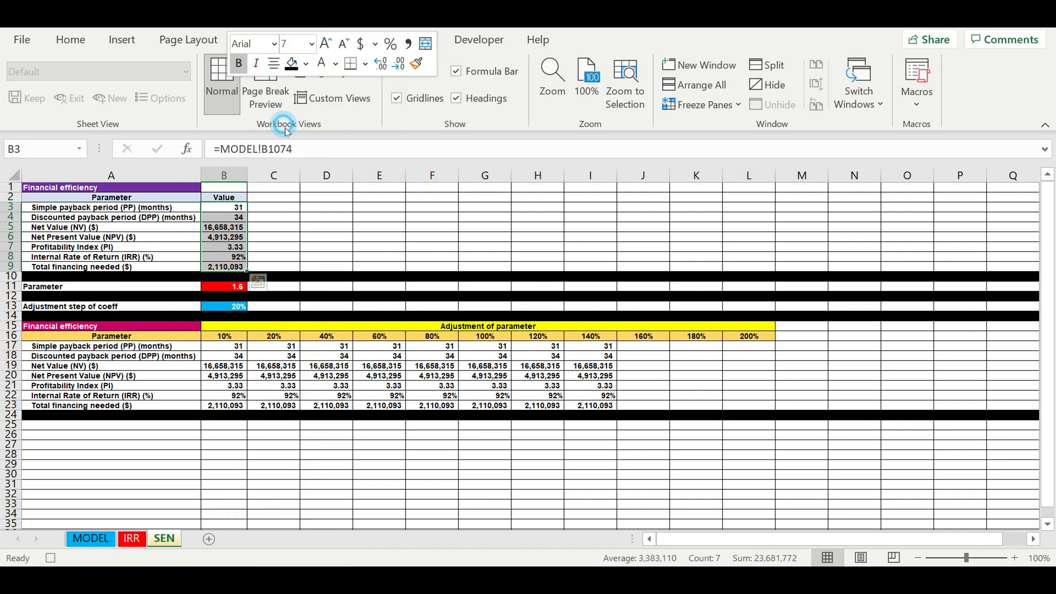
left_click(649, 346)
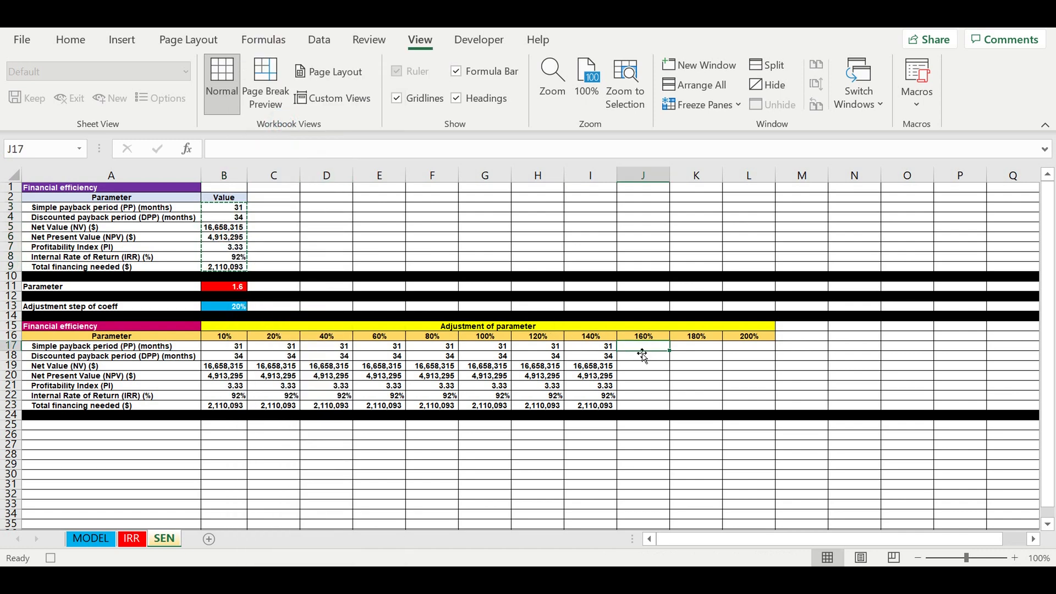
Step: Re-enter the formula =J16 in the parameter cell B11 for the 160% coefficient
left_click(229, 287)
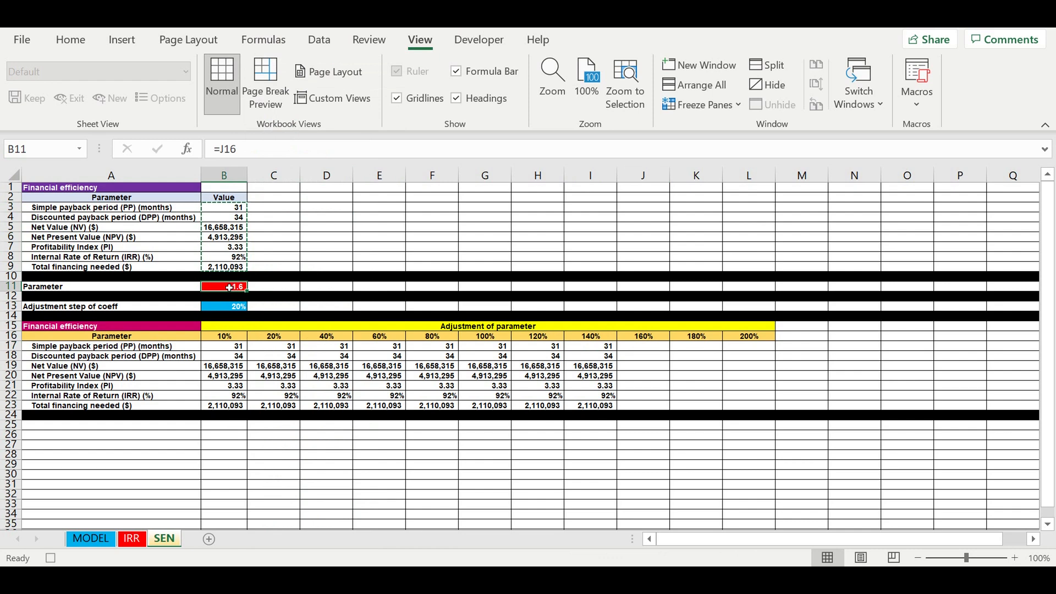
type("=")
left_click(653, 338)
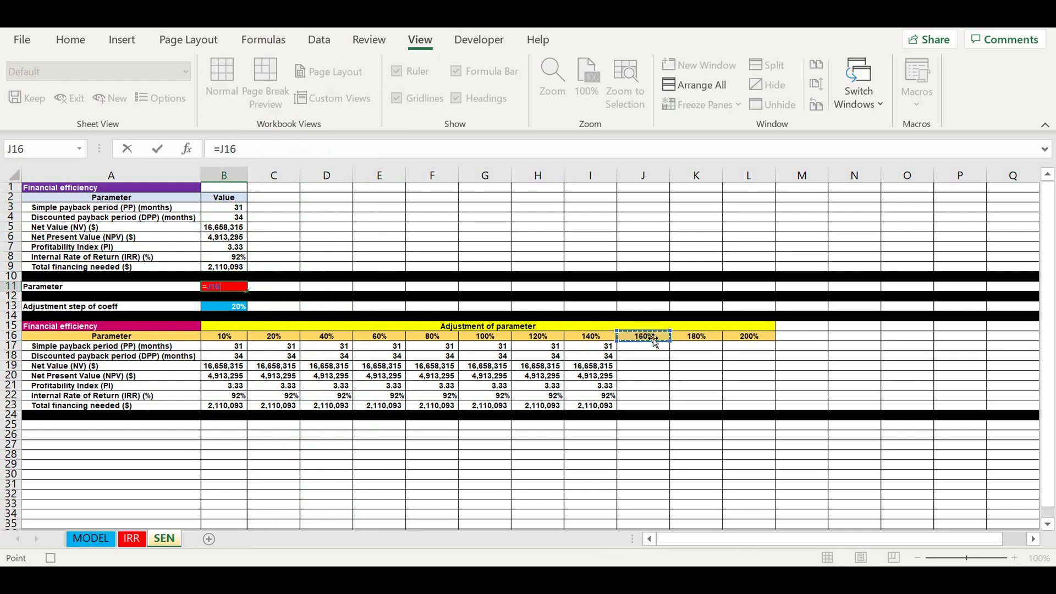
key("Return")
Step: Copy the indicators in B3:B9 and paste them as values only into J17:J23 under the 160% coefficient
left_click_drag(226, 208, 230, 273)
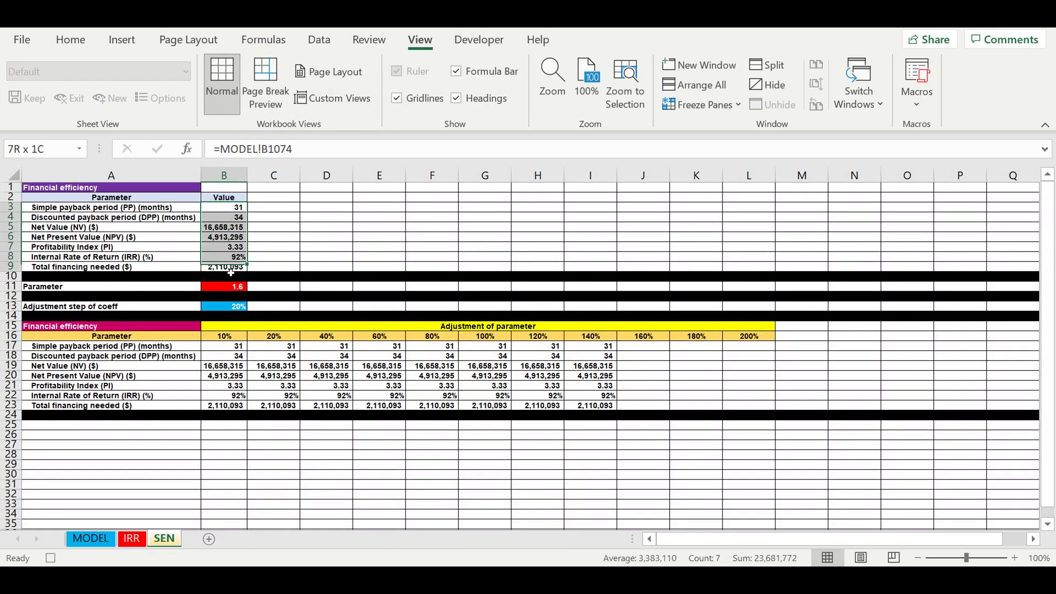
right_click(232, 242)
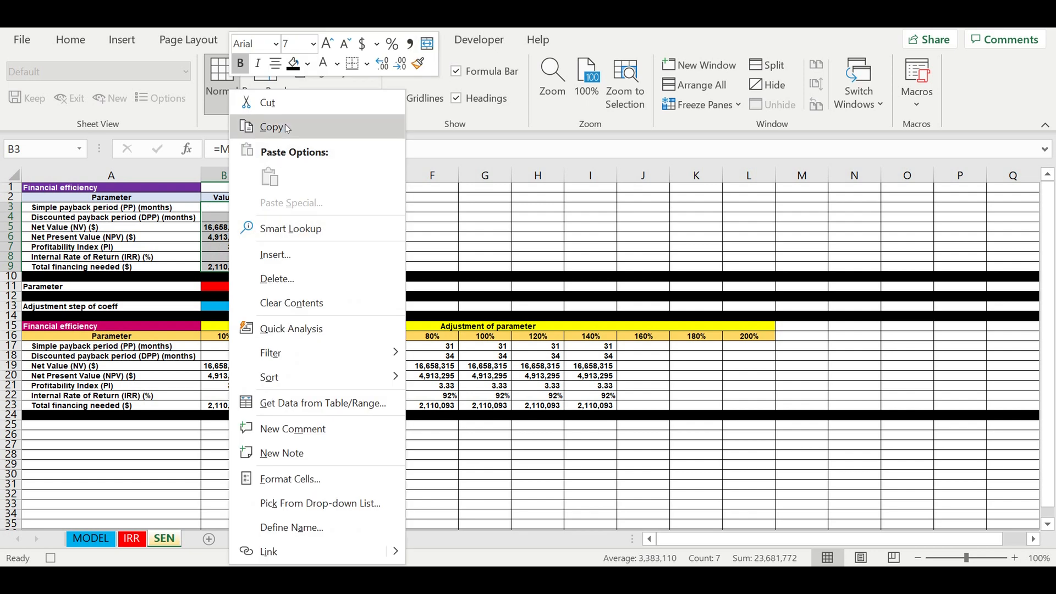
left_click(267, 124)
left_click(644, 349)
right_click(644, 349)
left_click(716, 188)
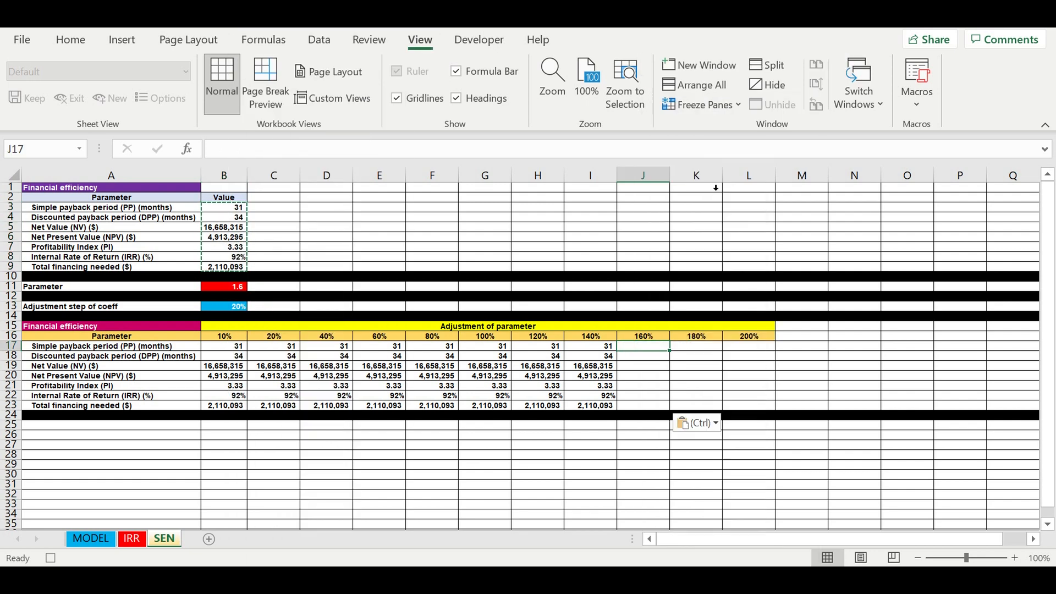
Step: Relink the parameter cell B11 to the 180% coefficient with the formula =K16
left_click(221, 288)
type("=")
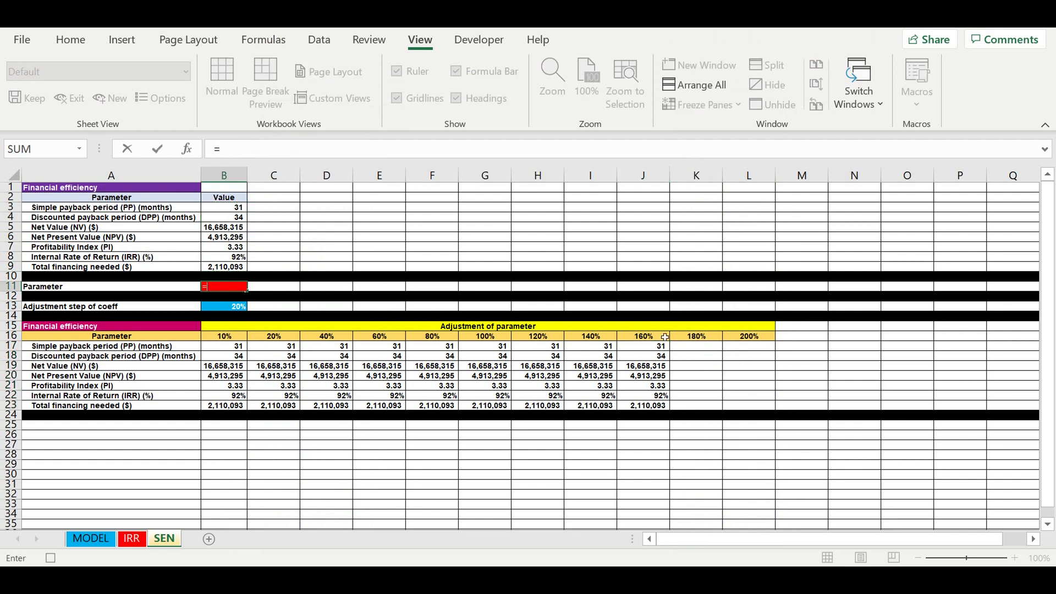
left_click(692, 338)
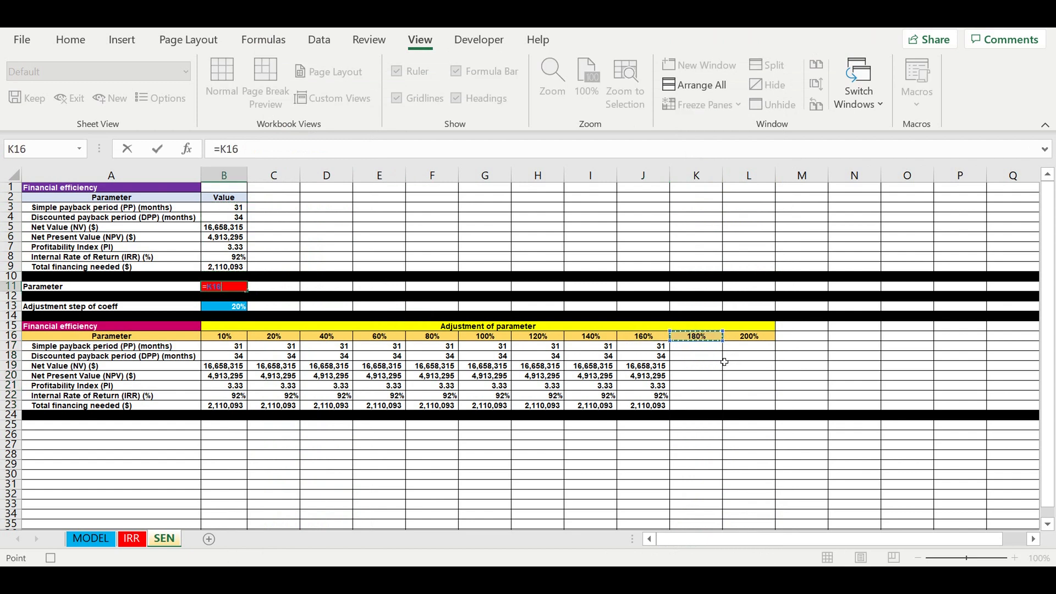
key("Return")
Step: Copy the indicators in B3:B9 and paste them as values only into K17:K23 under the 180% coefficient
left_click_drag(224, 207, 225, 269)
right_click(231, 238)
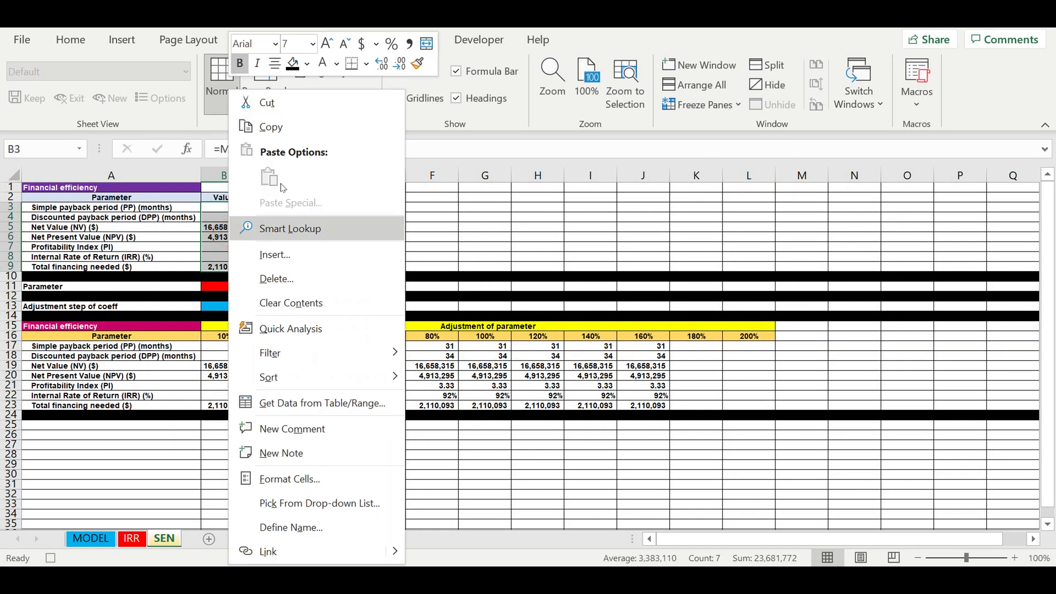
left_click(274, 127)
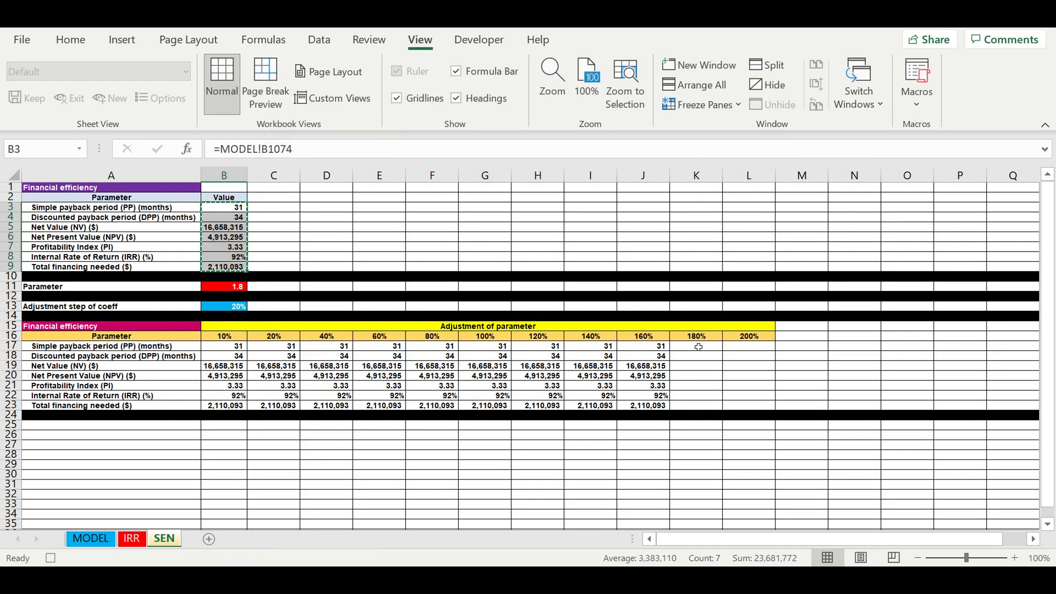
right_click(695, 350)
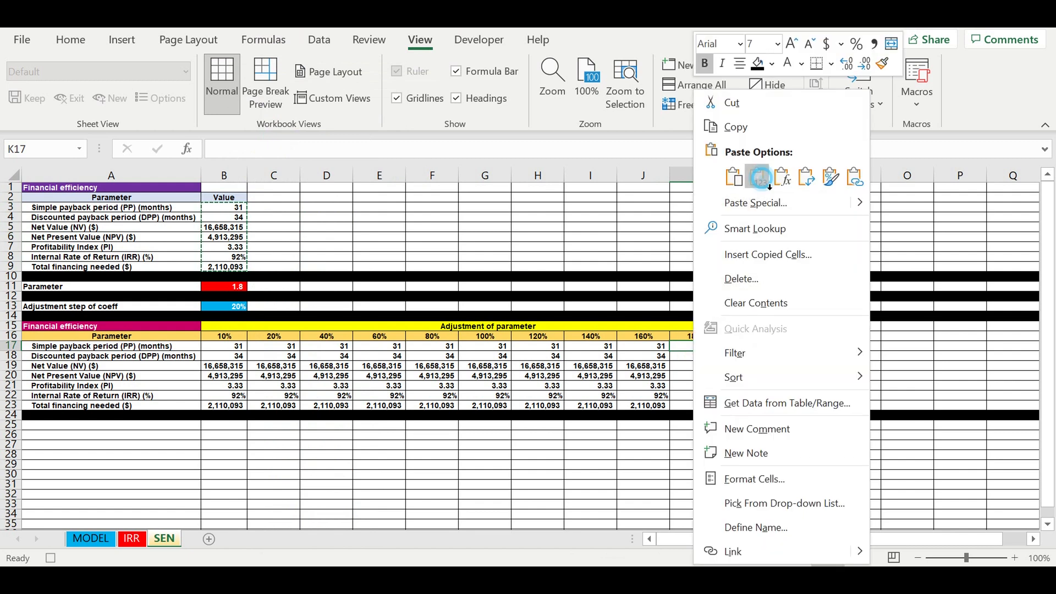
left_click(758, 176)
Step: Relink the parameter cell B11 to the 200% coefficient with the formula =L16
left_click(232, 290)
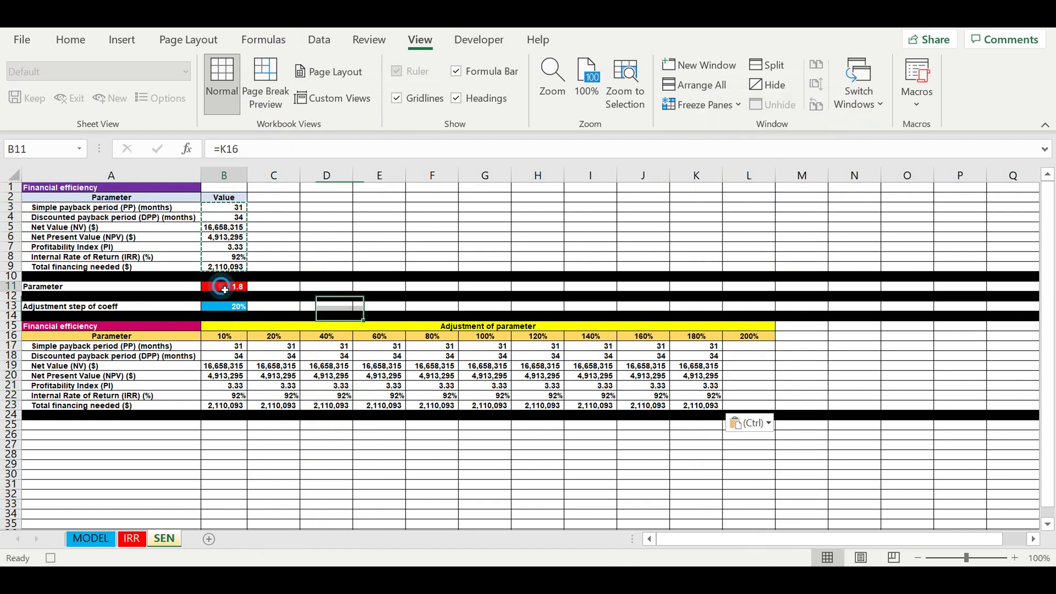
type("=")
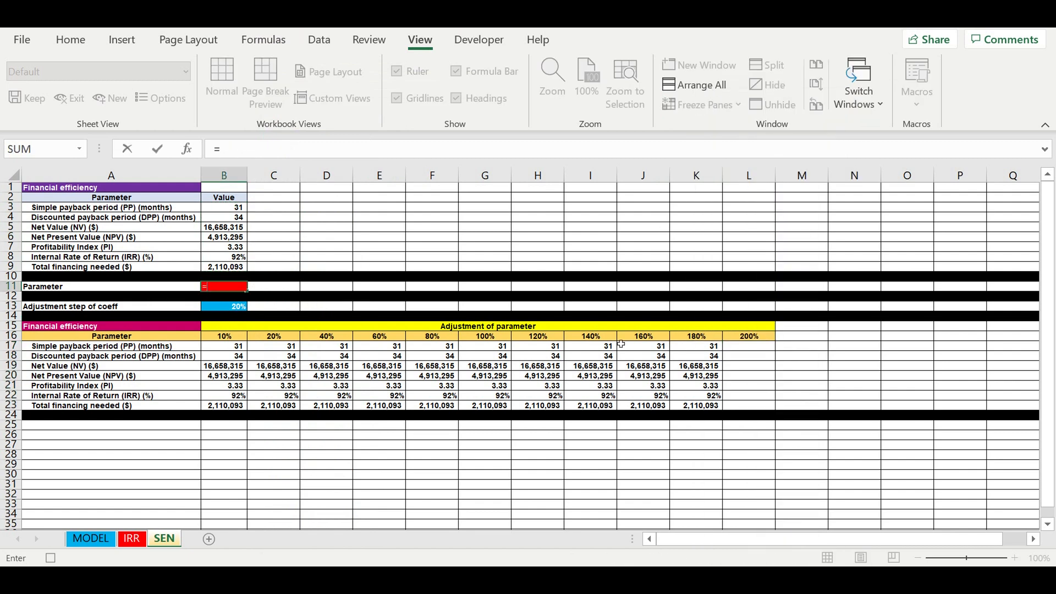
left_click(751, 336)
key("Return")
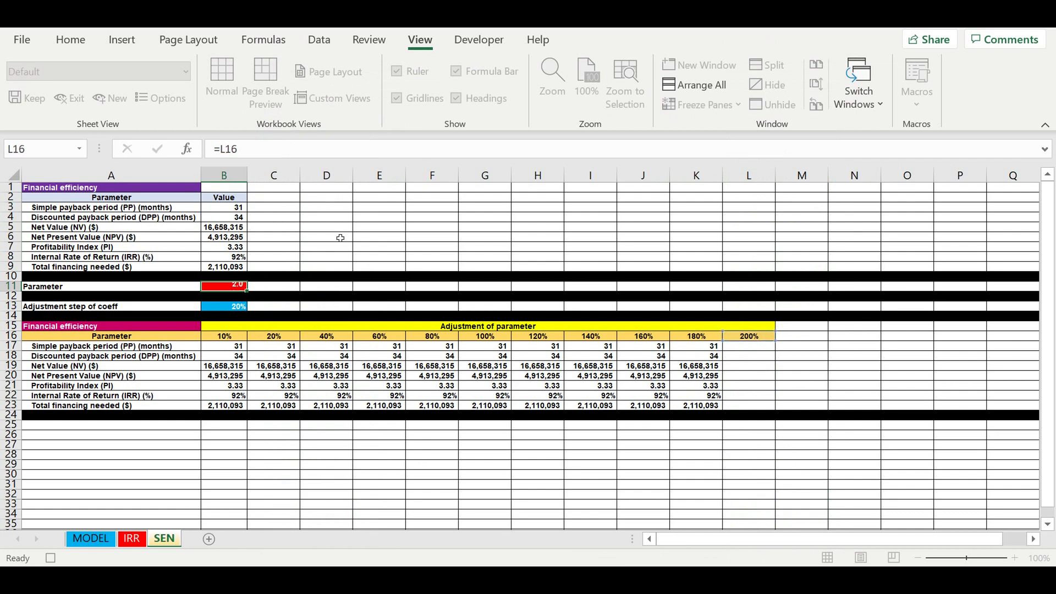
Step: Copy the indicators in B3:B9 and paste them as values only into L17:L23 under the 200% coefficient
left_click_drag(227, 211, 226, 268)
right_click(226, 231)
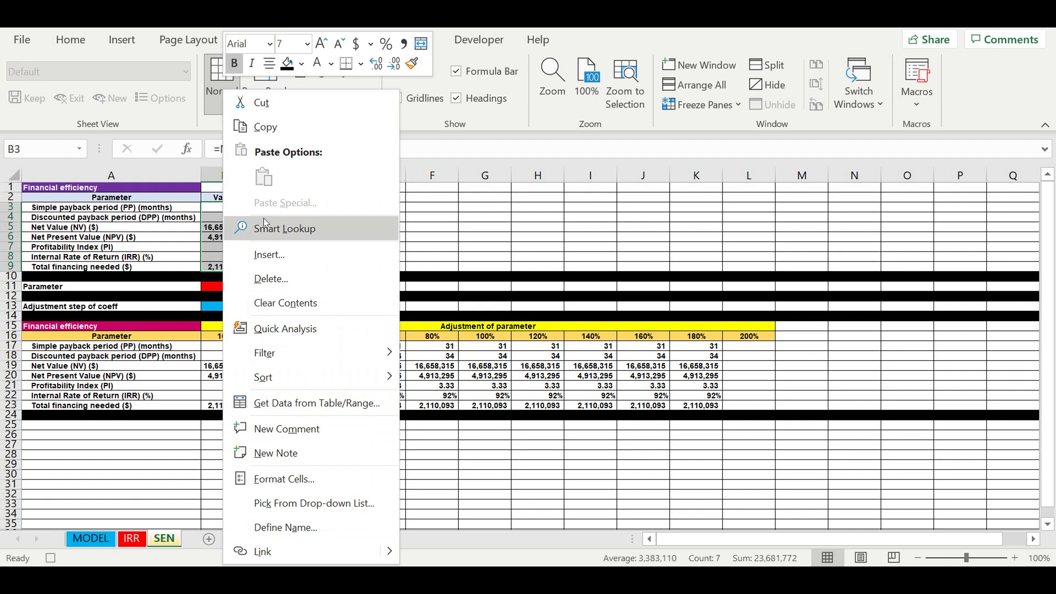
left_click(268, 128)
left_click(749, 336)
left_click(750, 349)
right_click(749, 349)
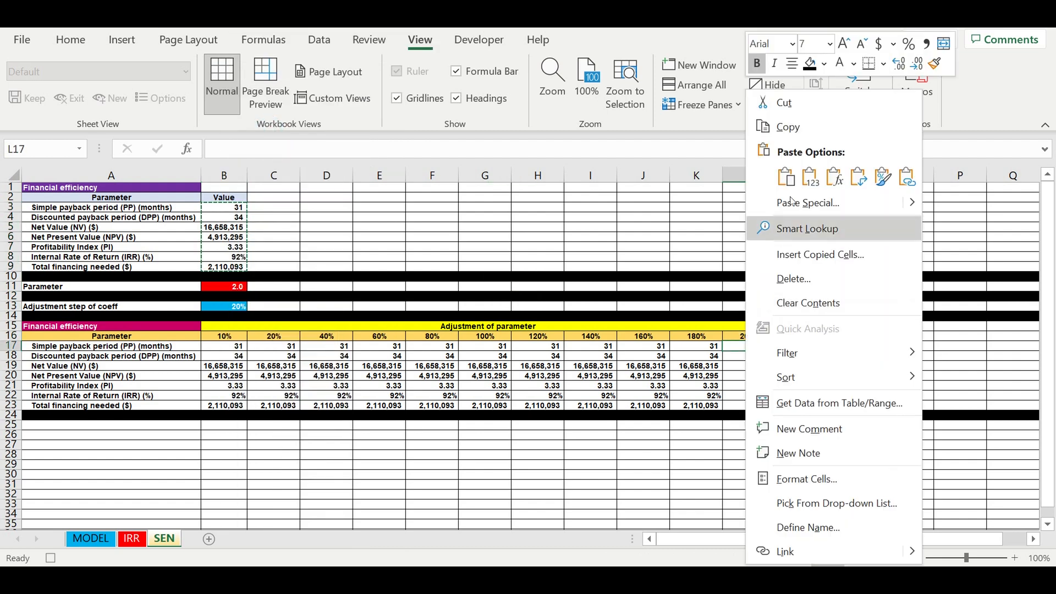
left_click(808, 178)
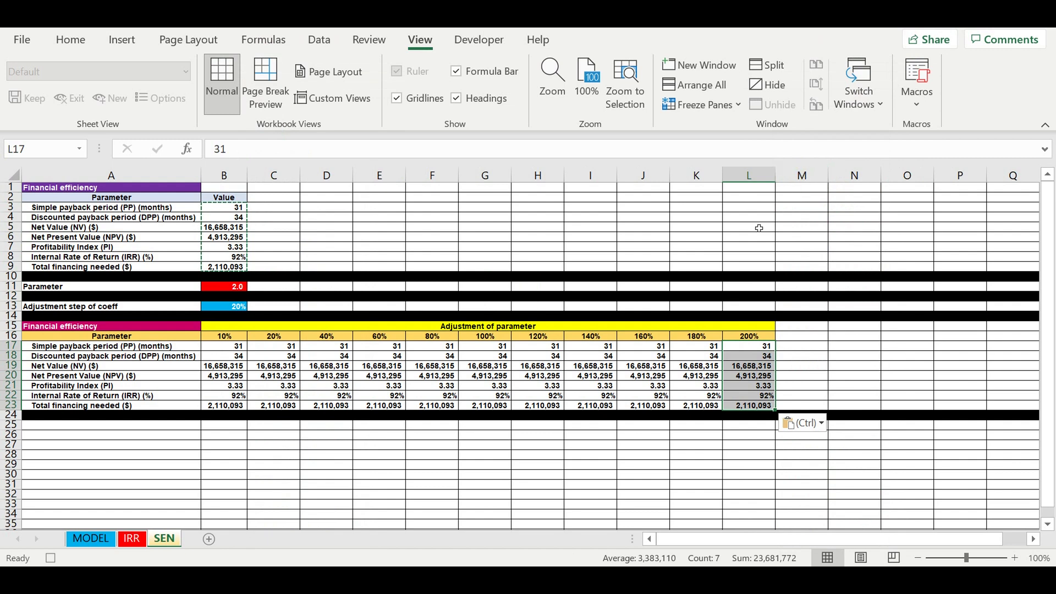
Step: Set the parameter cell B11 back to 1 and stop recording the macro
left_click(228, 290)
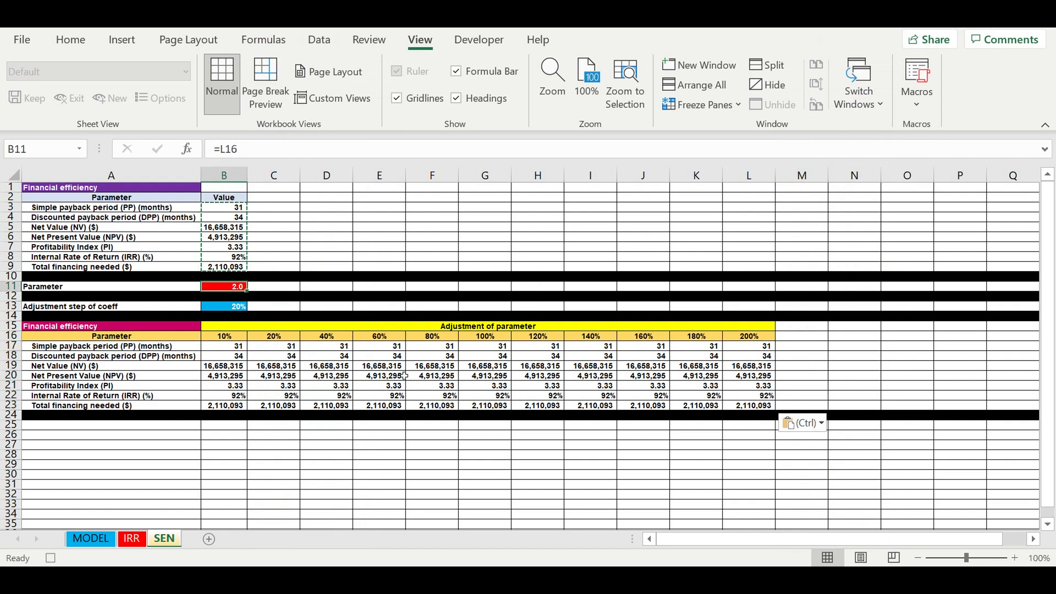
type("1")
key("Return")
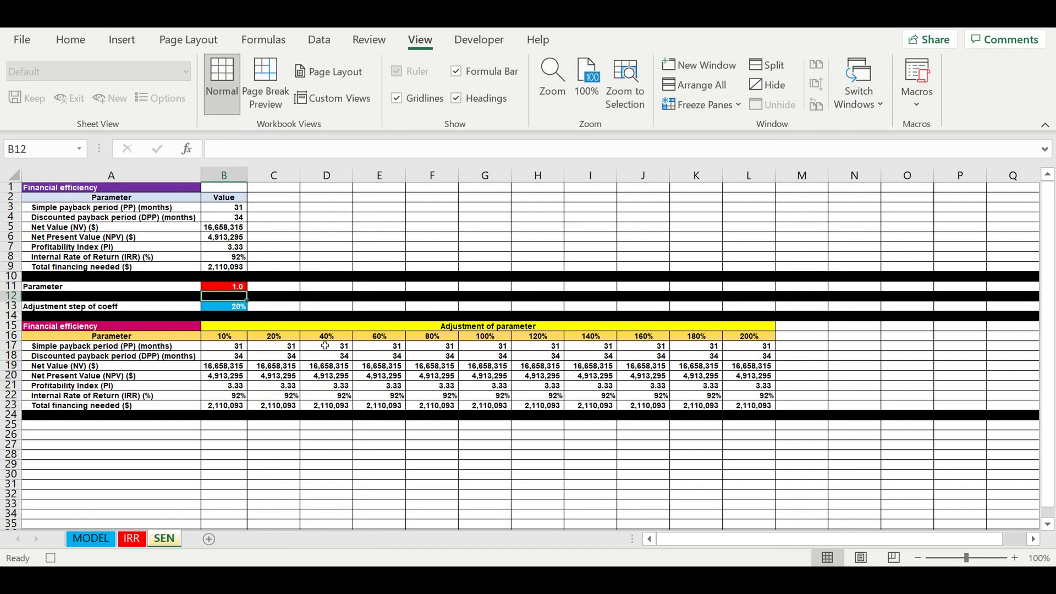
left_click(232, 288)
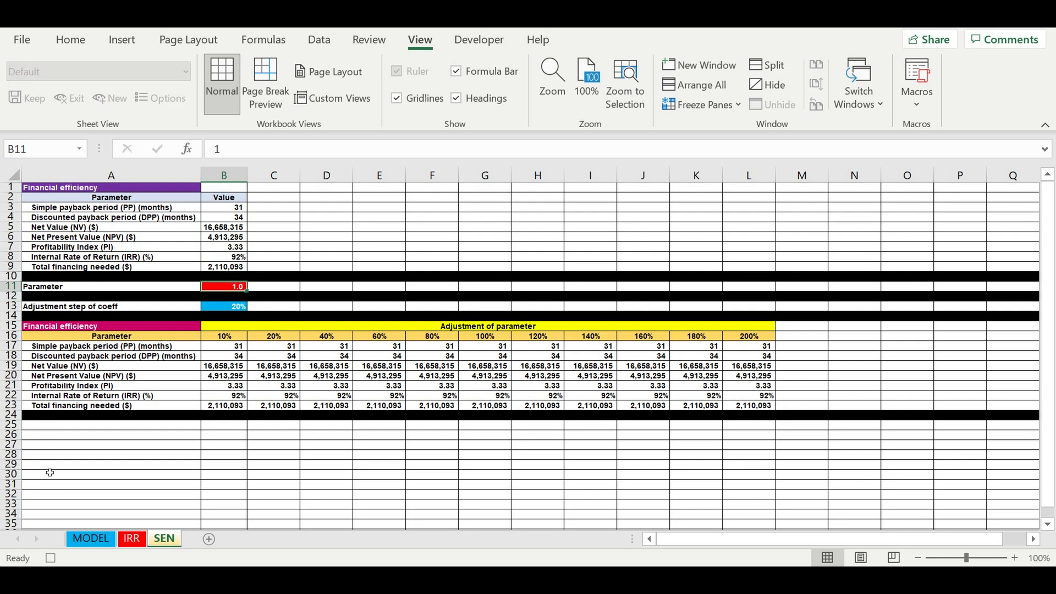
left_click(51, 559)
Step: Clear all pasted indicator values from B17:L23 in the adjustment table
left_click_drag(222, 347, 756, 410)
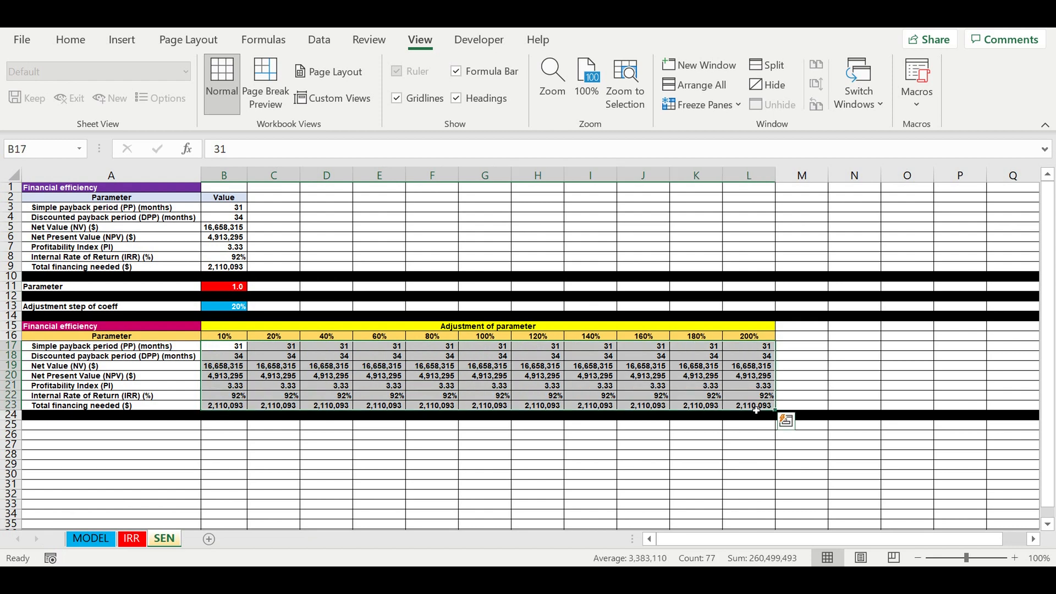
key("Delete")
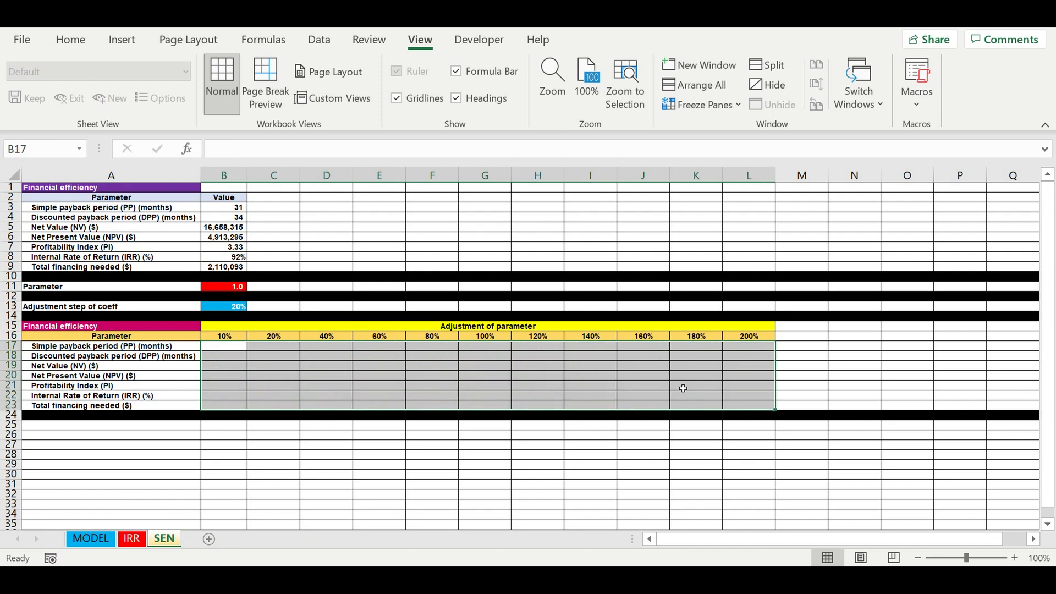
left_click(363, 447)
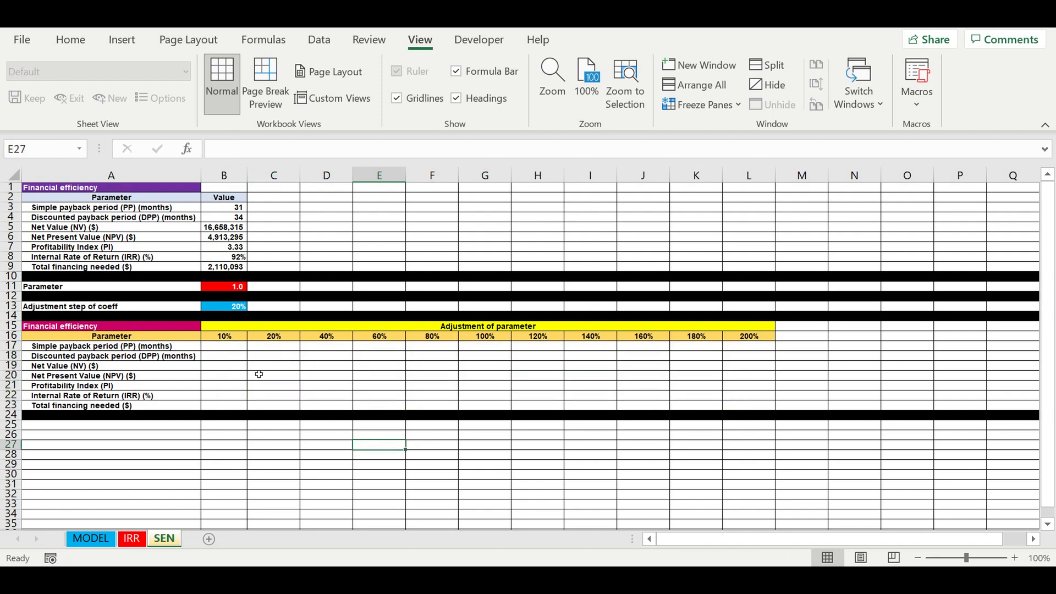
Step: Run the recorded macro to fill the adjustment table and check the filled cells and parameter cell B11
key("ctrl+q")
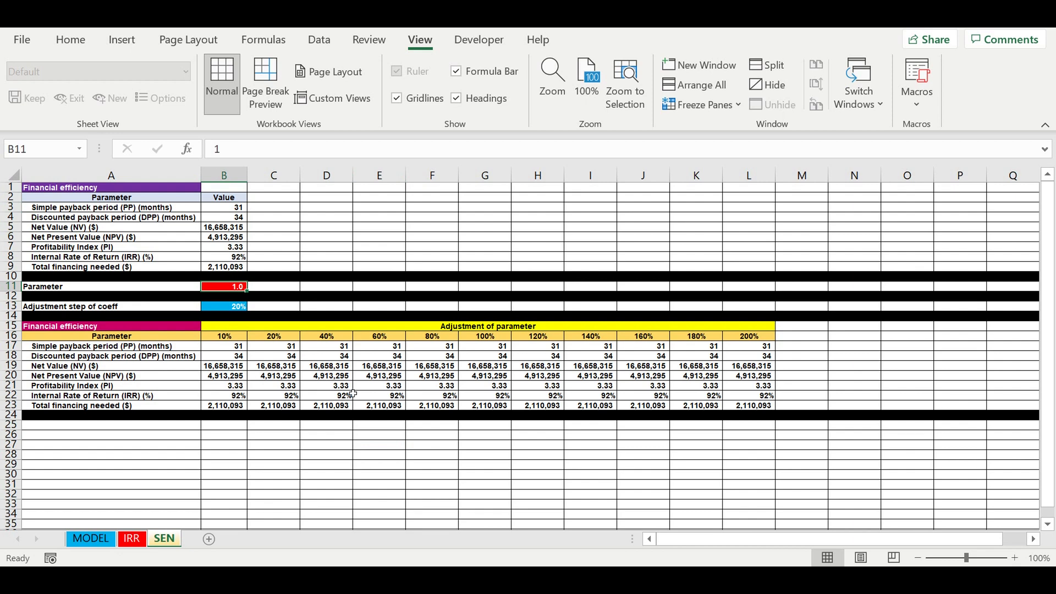
left_click(430, 425)
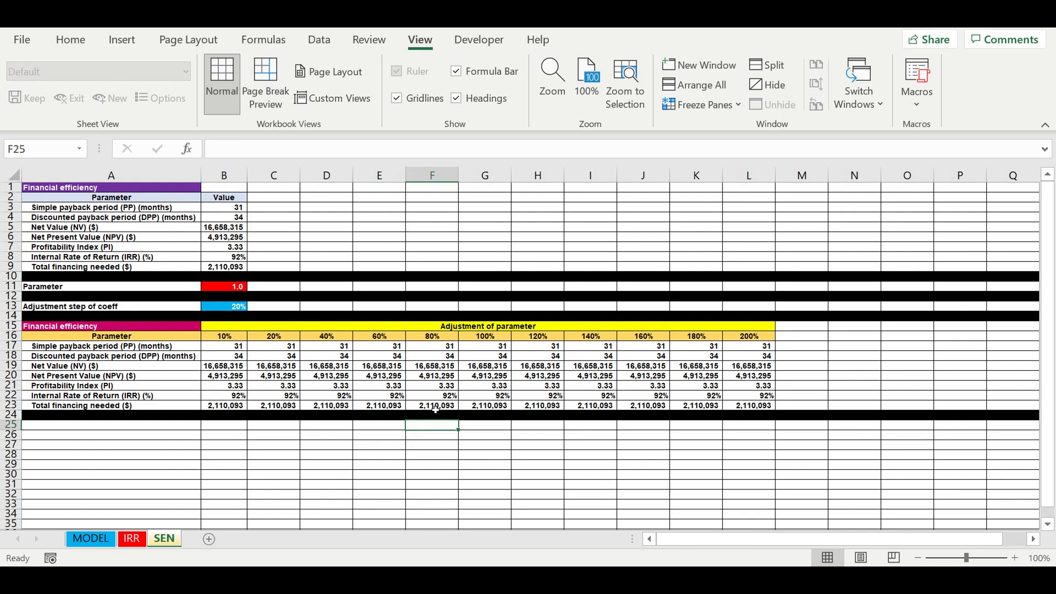
left_click(401, 377)
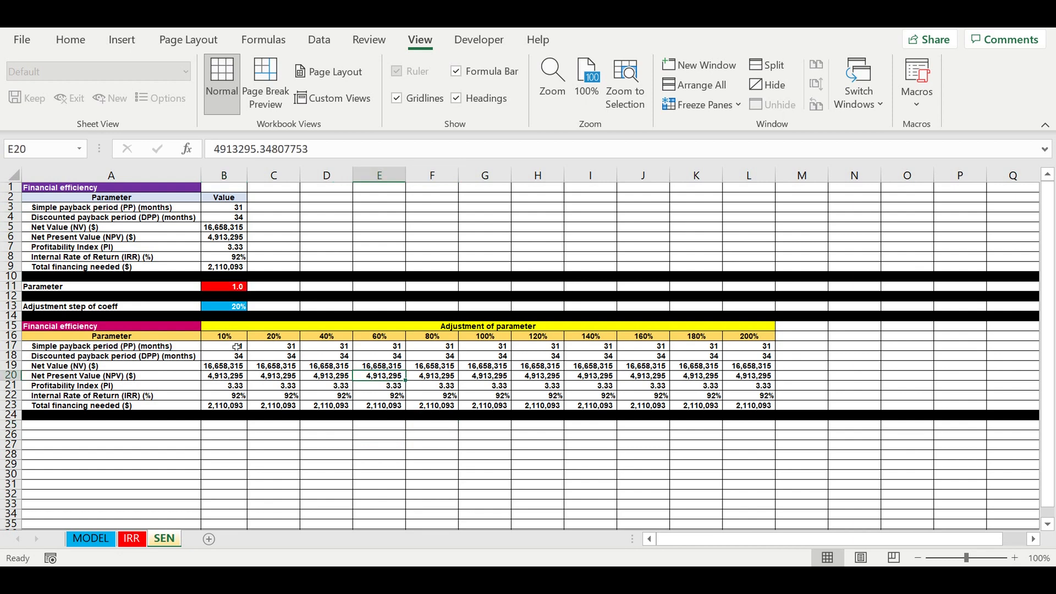
left_click(223, 287)
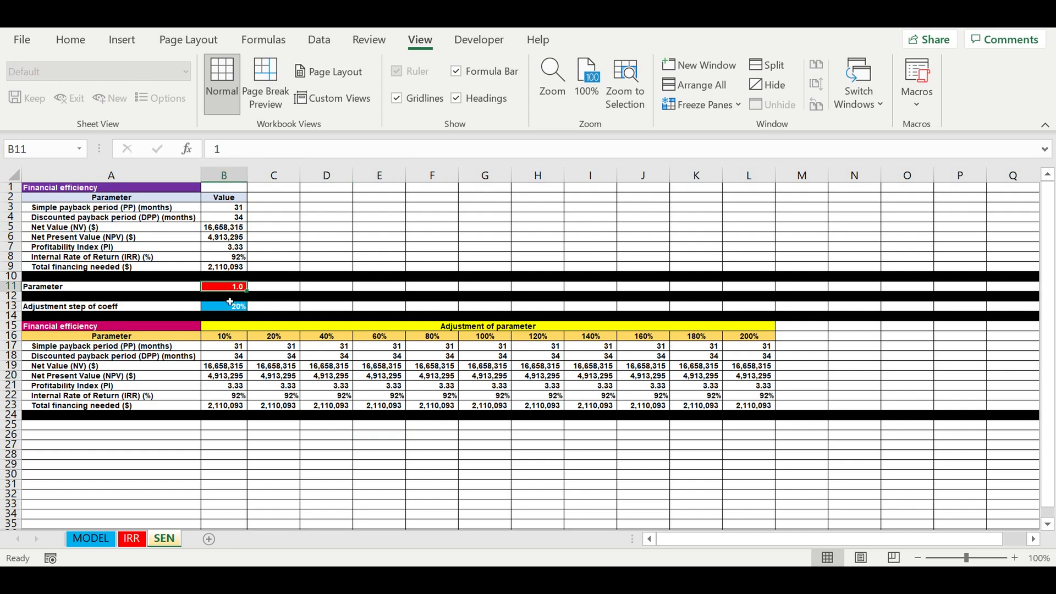
Step: Empty B17:L23 again, removing the values filled in by the macro test run
left_click_drag(223, 350, 753, 407)
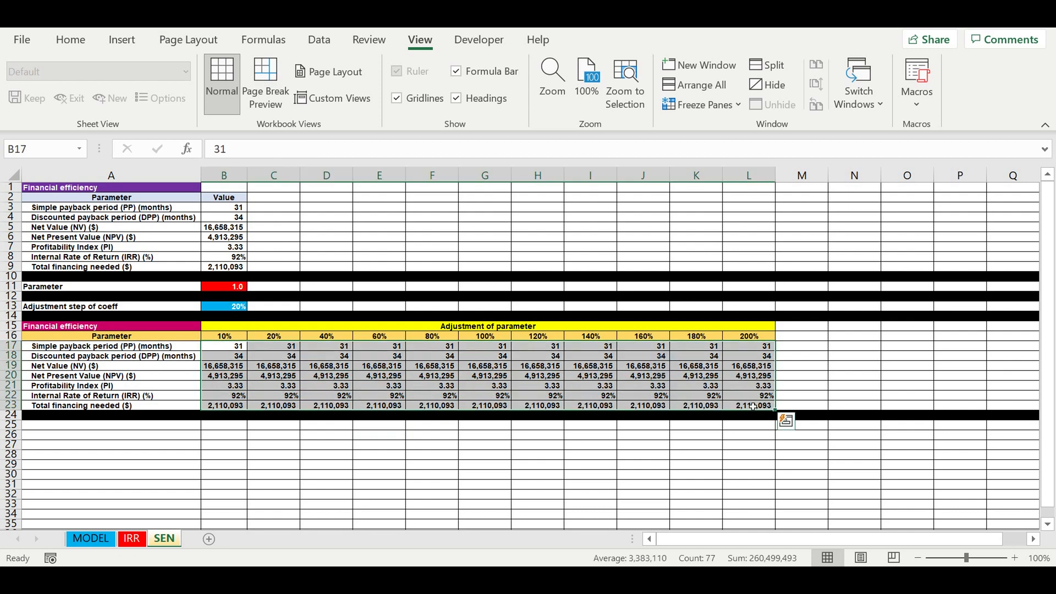
key("Delete")
left_click(432, 395)
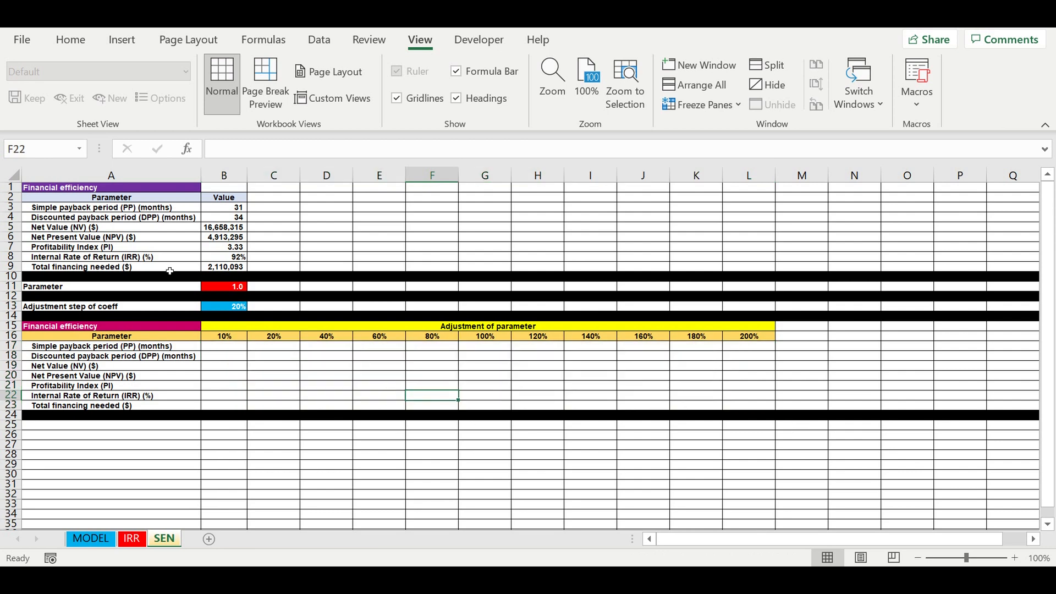
Step: On the MODEL sheet, change Room type 10's amount of rooms in E318 to the formula =SEN!B11*14
left_click(229, 287)
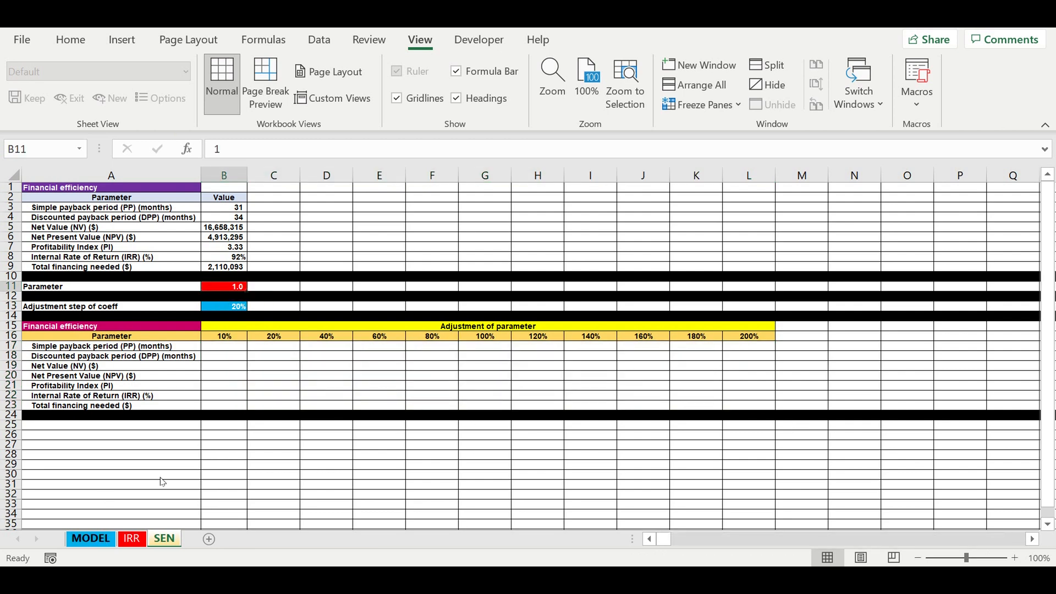
left_click(91, 539)
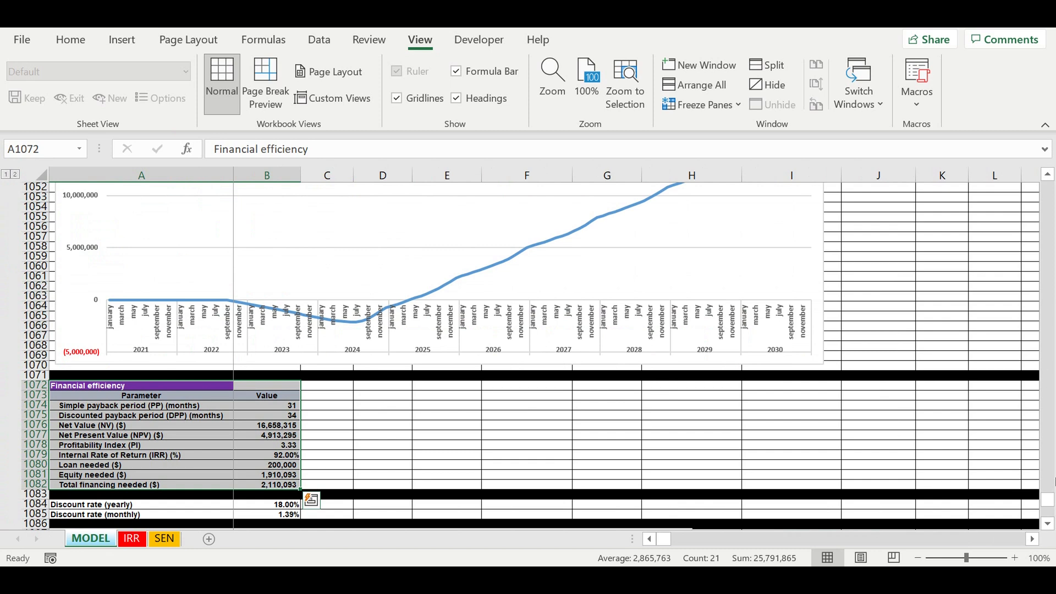
left_click_drag(1048, 501, 914, 114)
scroll(446, 368, "down", 10)
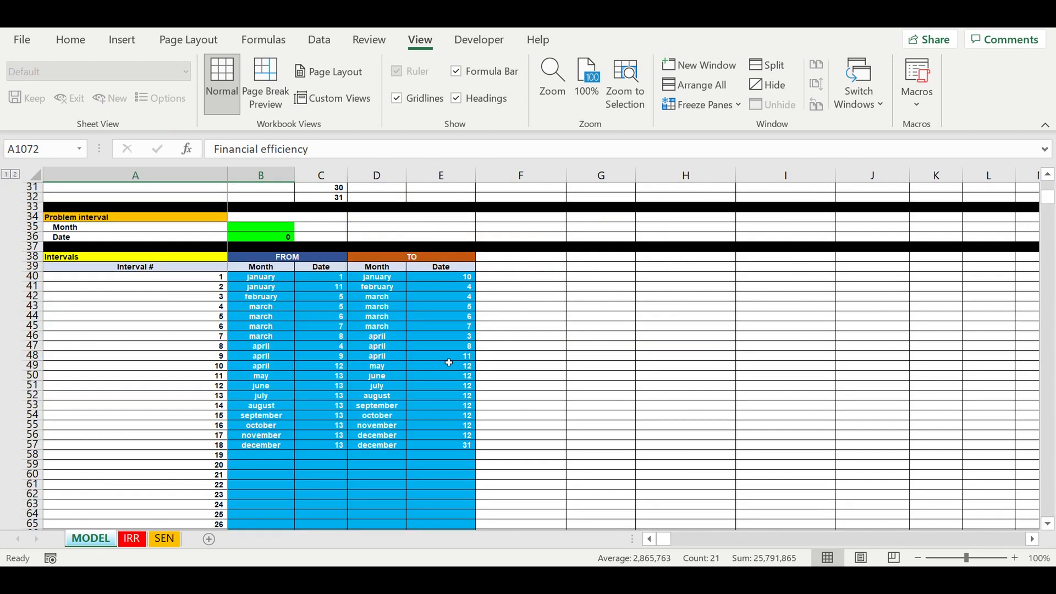
scroll(448, 362, "down", 20)
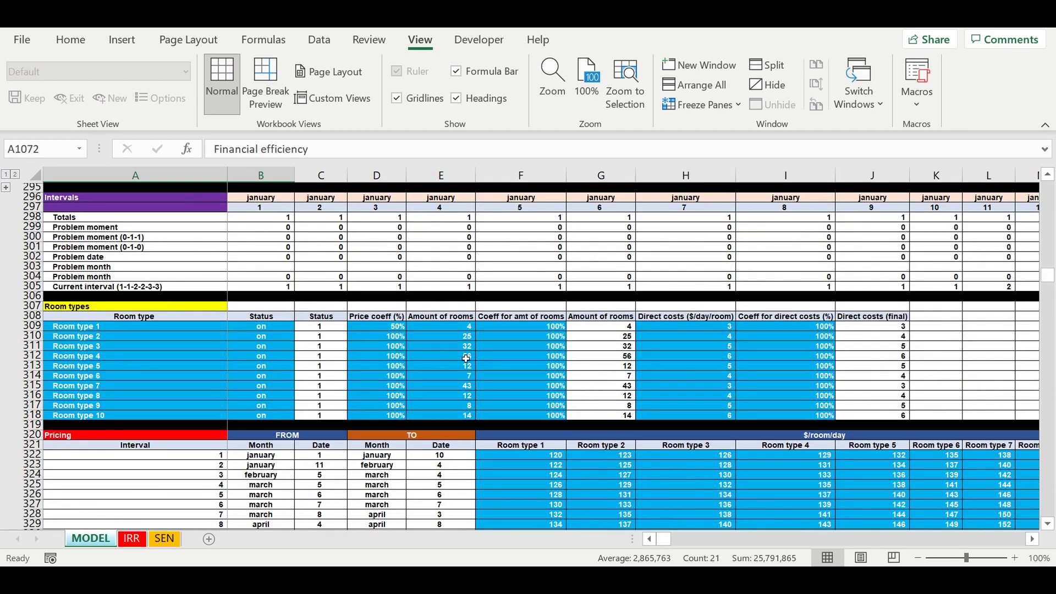
left_click(447, 418)
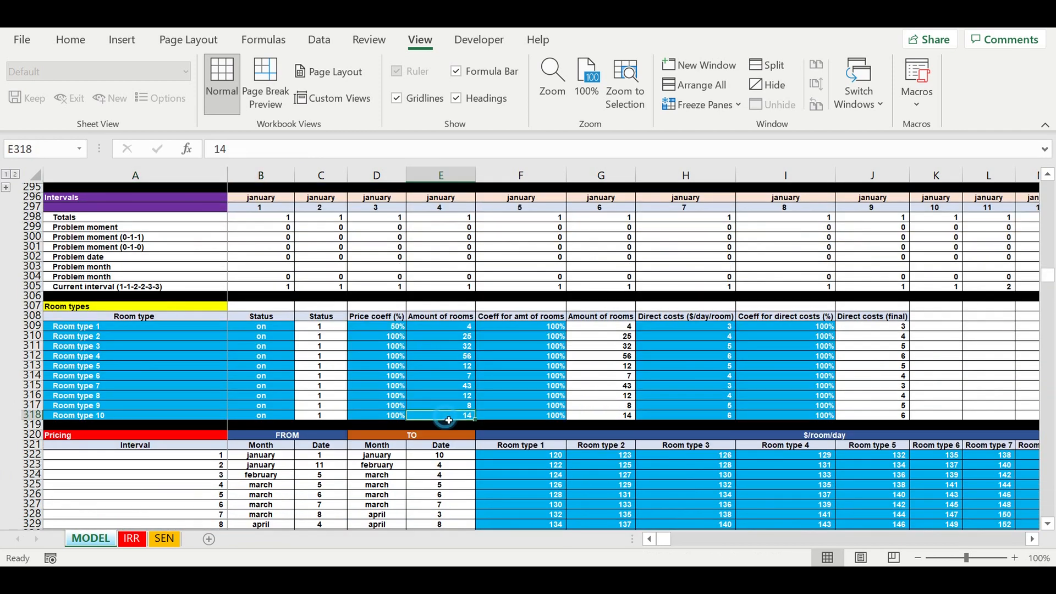
key("F2")
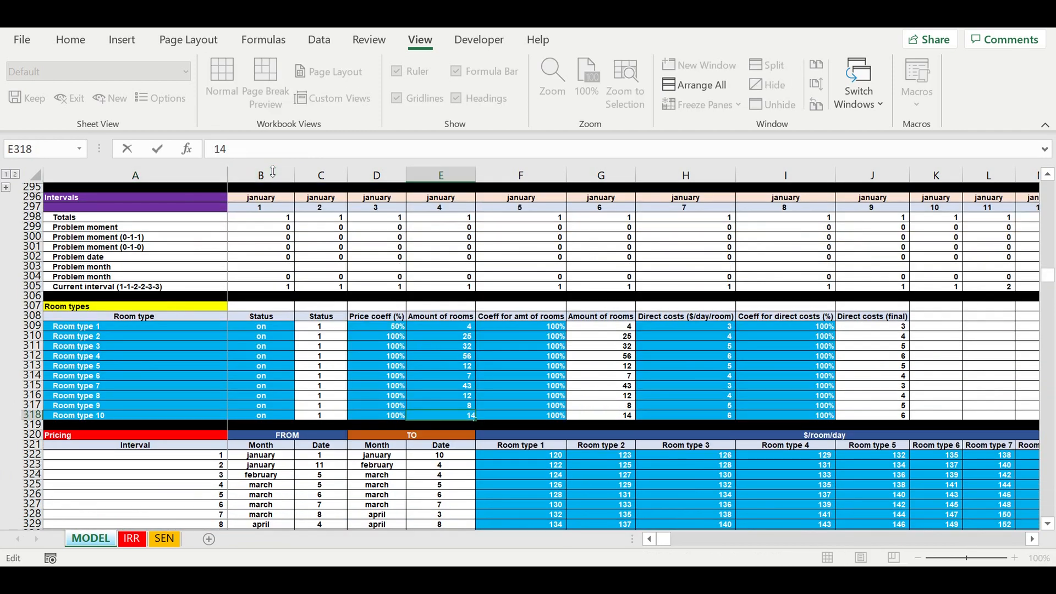
key("Home")
type("=")
left_click(132, 539)
left_click(164, 538)
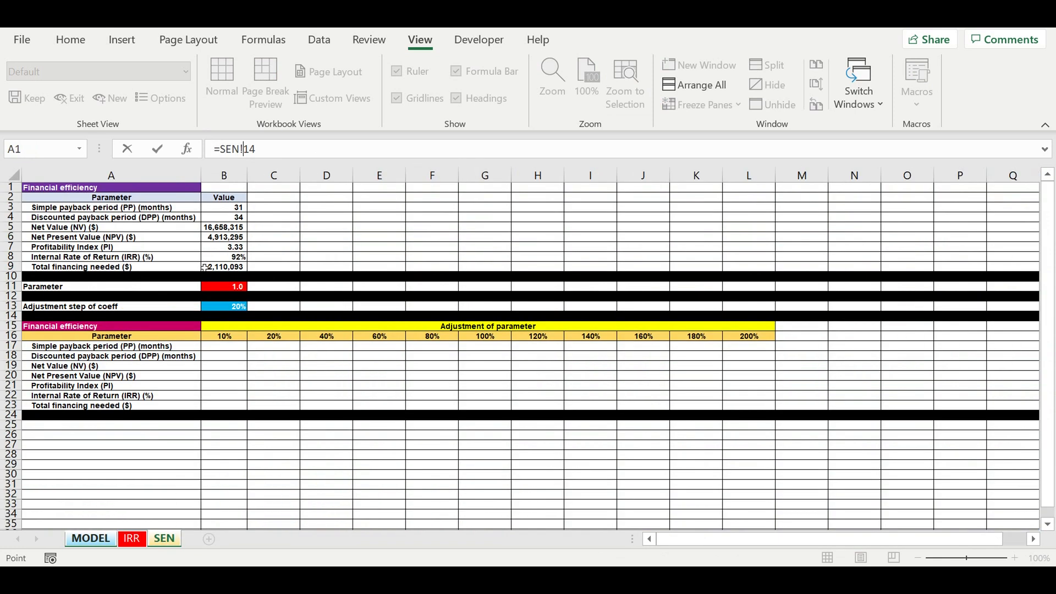
left_click(220, 288)
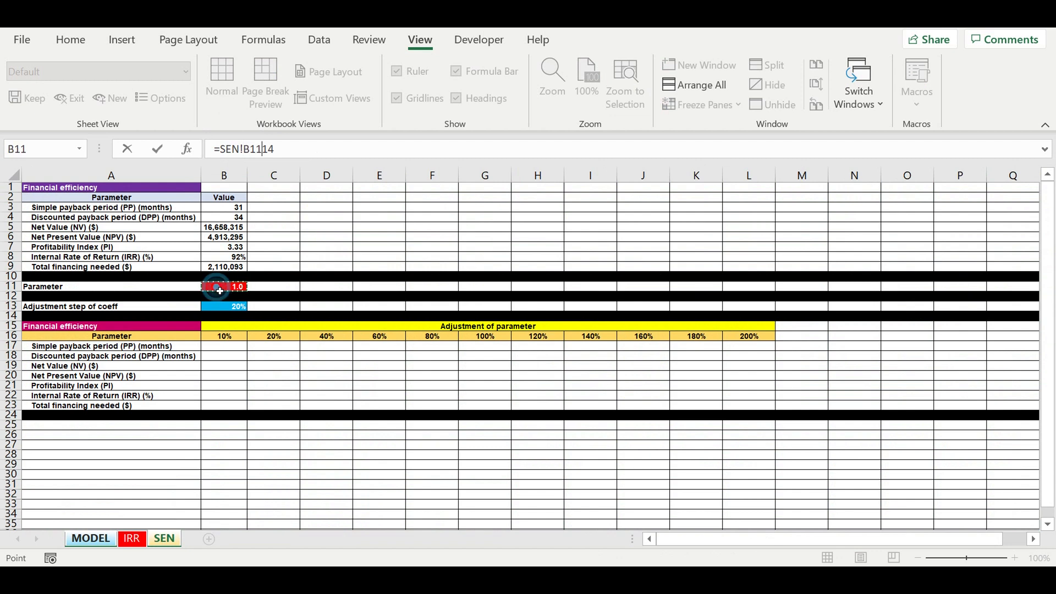
type("*")
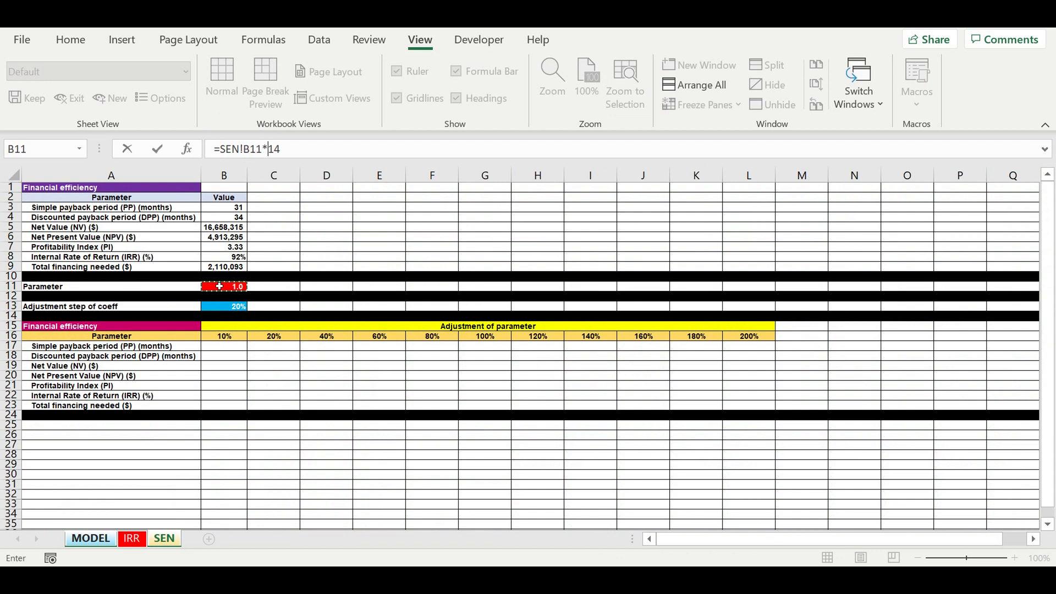
Step: Copy the =SEN!B11* part of the E318 formula for reuse and commit the formula
left_click_drag(265, 150, 214, 149)
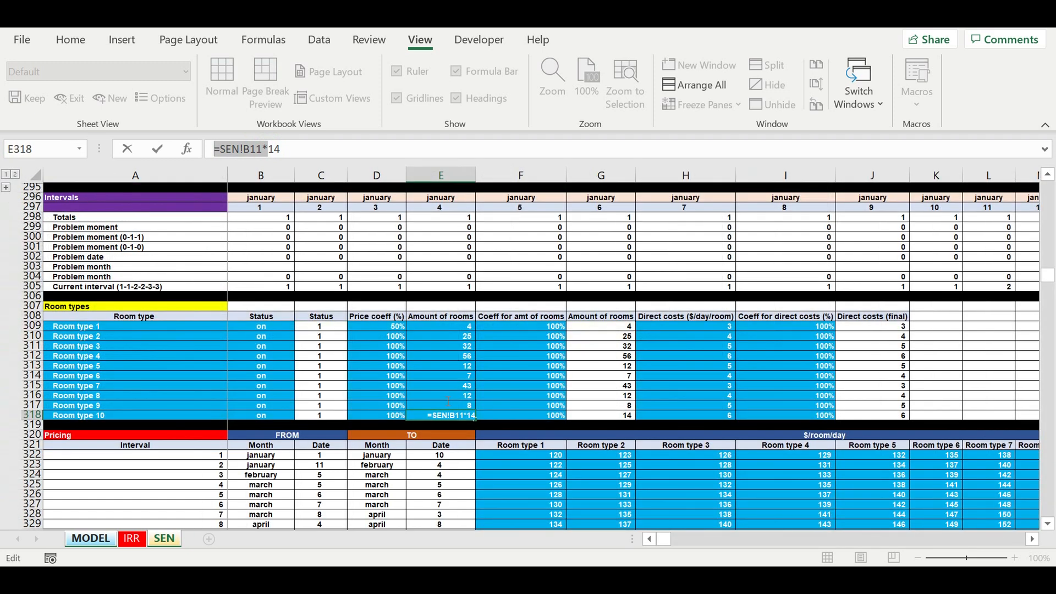
key("Return")
key("Return")
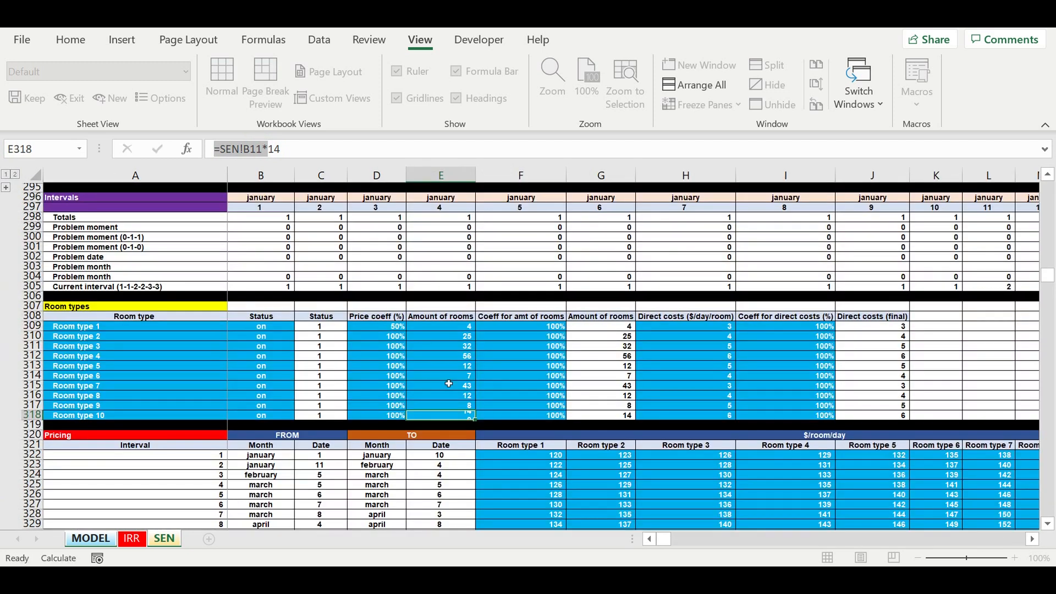
Step: Insert the copied link before Room type 7's amount of rooms in E315, making the formula =SEN!B11*43
left_click(450, 389)
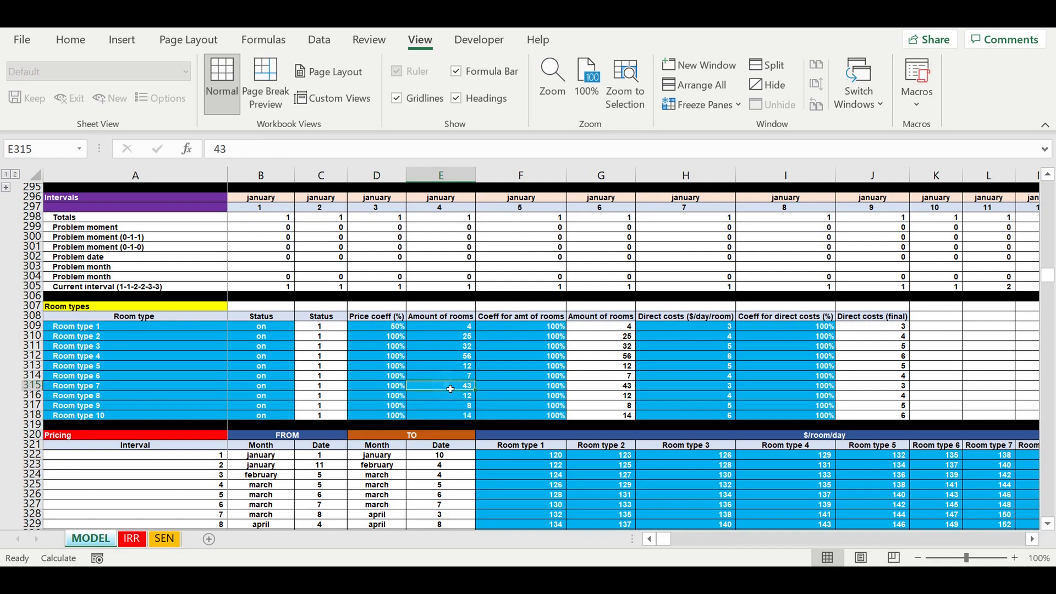
left_click(215, 148)
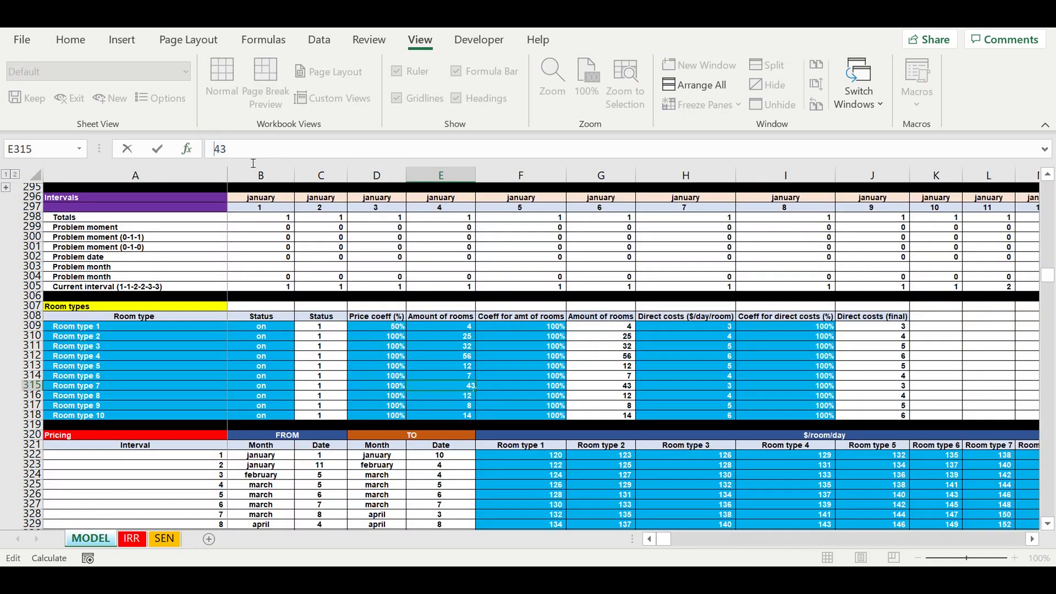
key("ctrl+v")
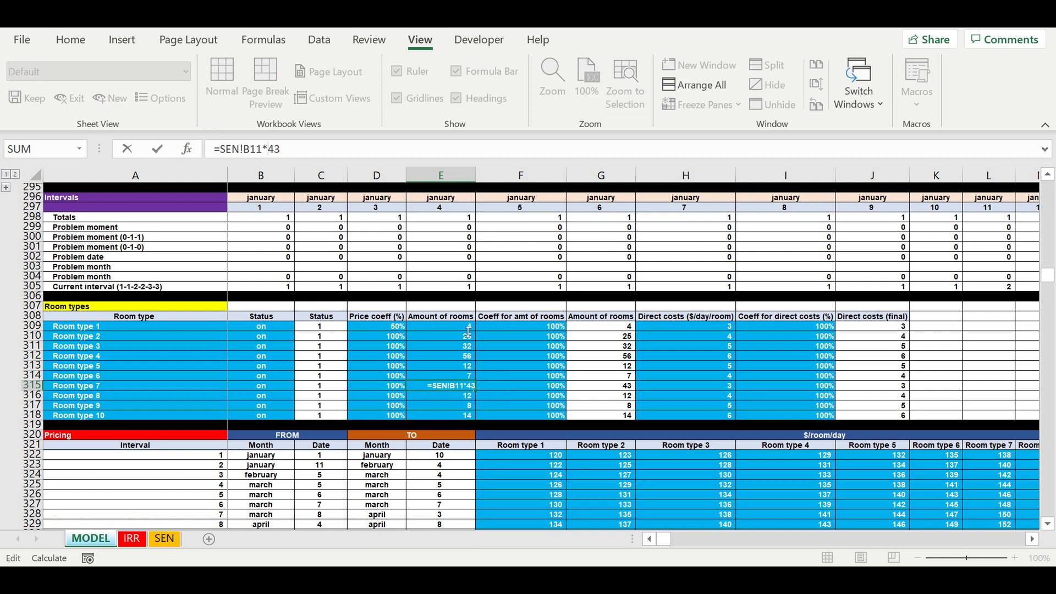
left_click(450, 359)
Step: Insert the copied link before Room type 2's amount of rooms in E310, making the formula =SEN!B11*25
left_click(443, 336)
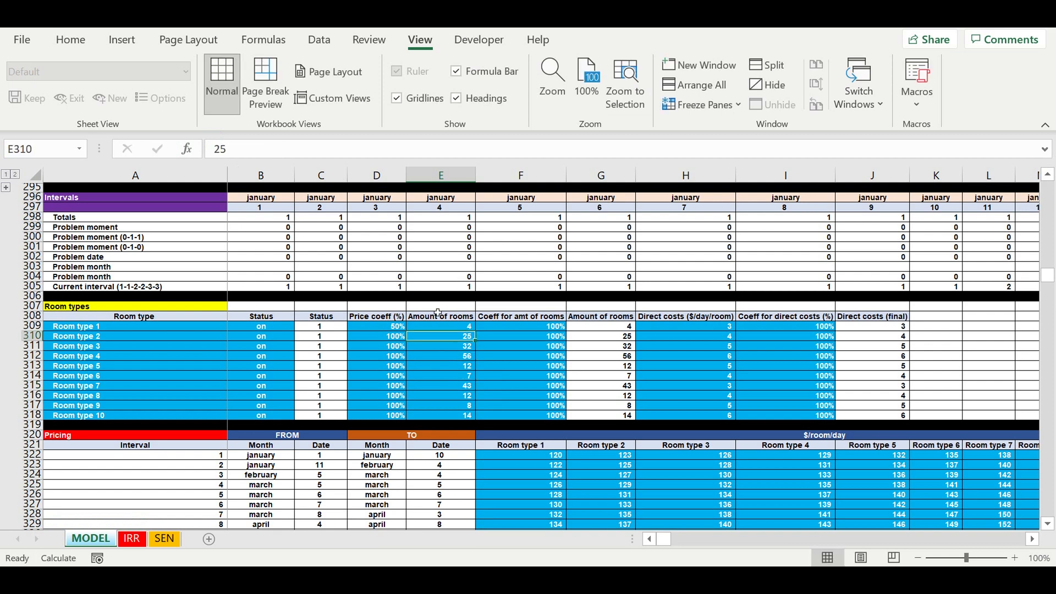
left_click(216, 148)
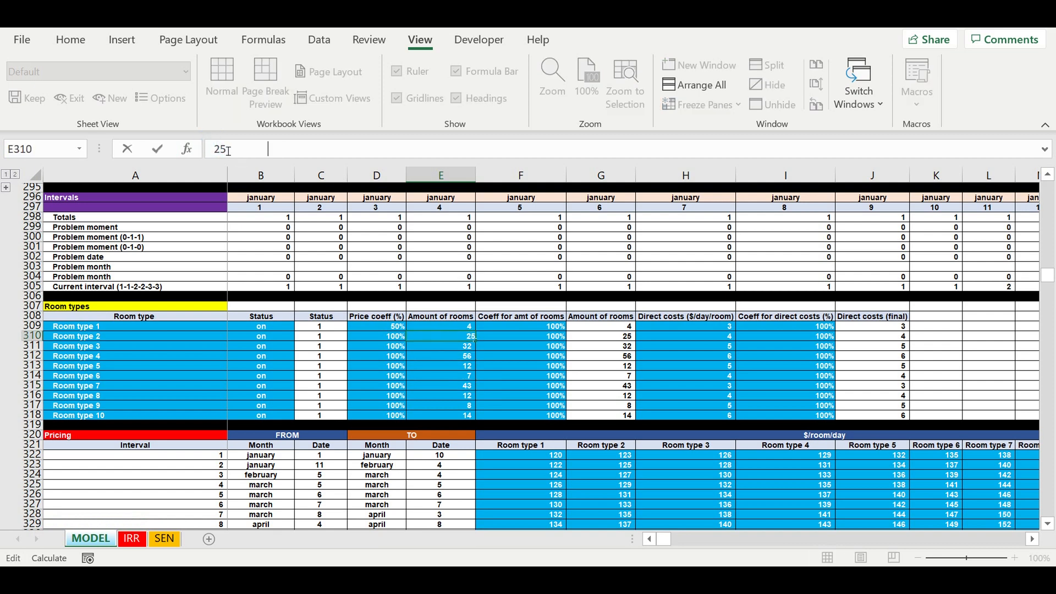
key("ctrl+v")
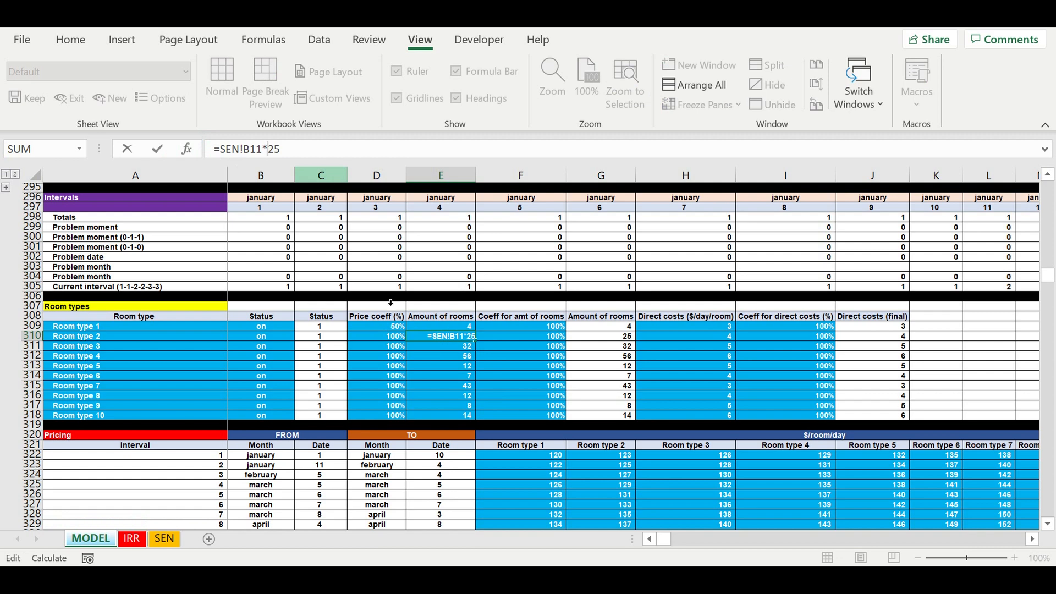
key("Return")
key("Return")
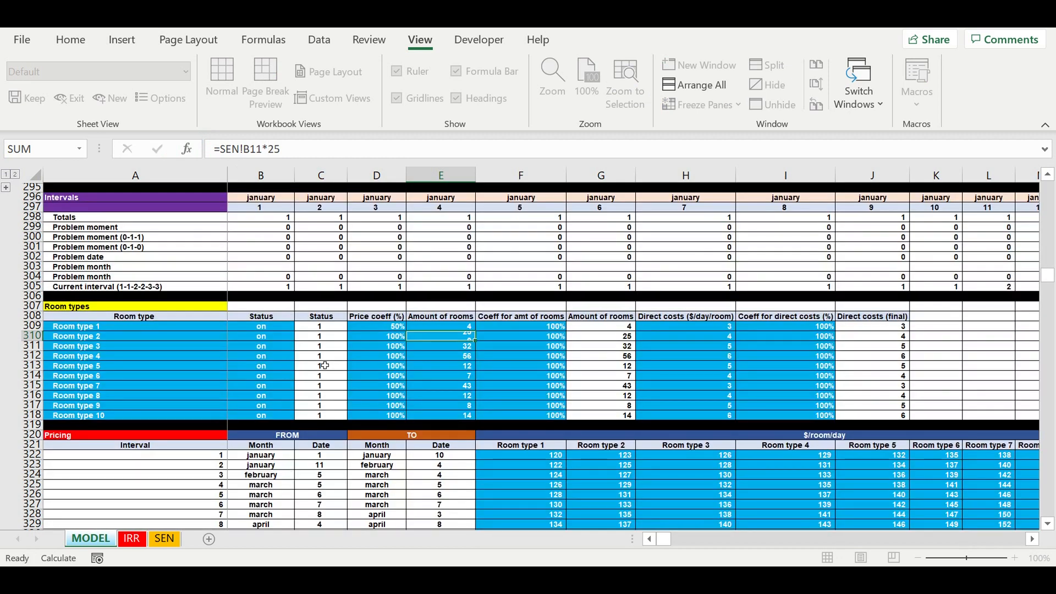
Step: Return to the SEN sheet to check the financial efficiency indicators
left_click(279, 358)
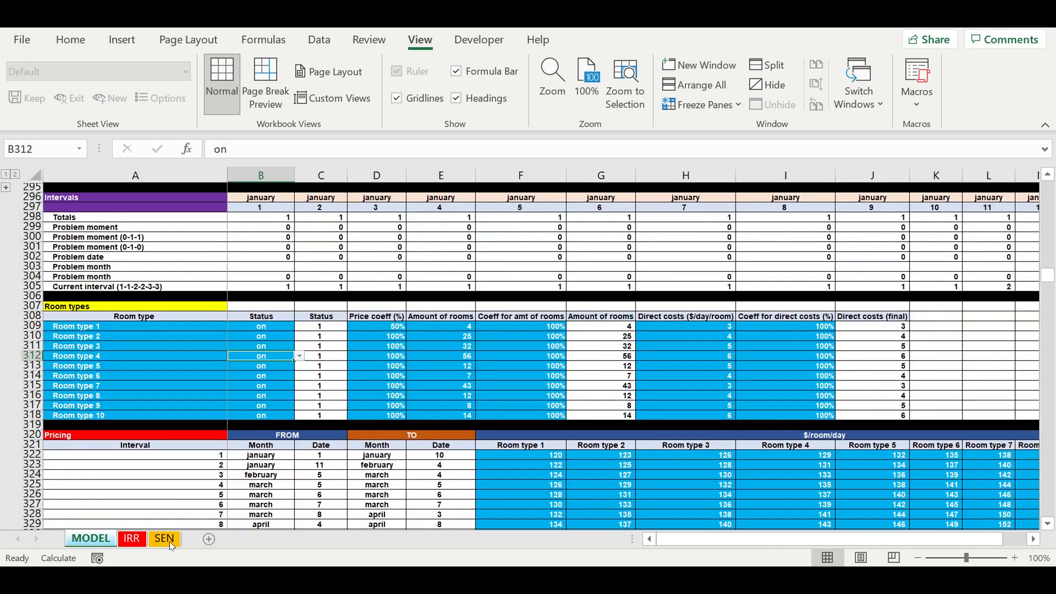
left_click(168, 540)
left_click(335, 468)
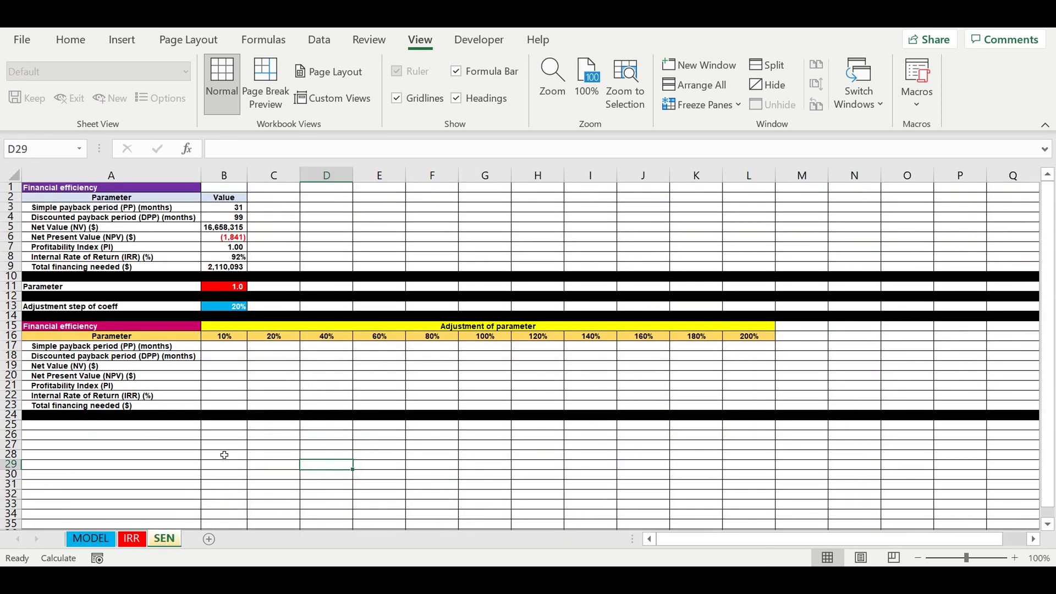
Step: Run the recorded sensitivity macro to fill the SEN table with indicators for room-amount coefficients from 10% to 200%
left_click(181, 446)
left_click(232, 366)
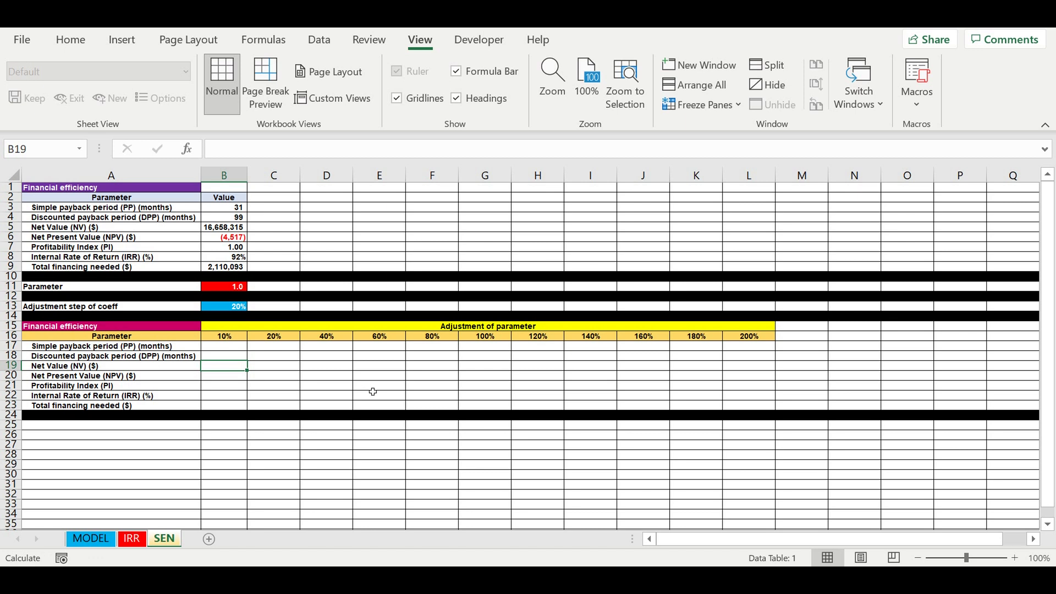
key("ctrl+q")
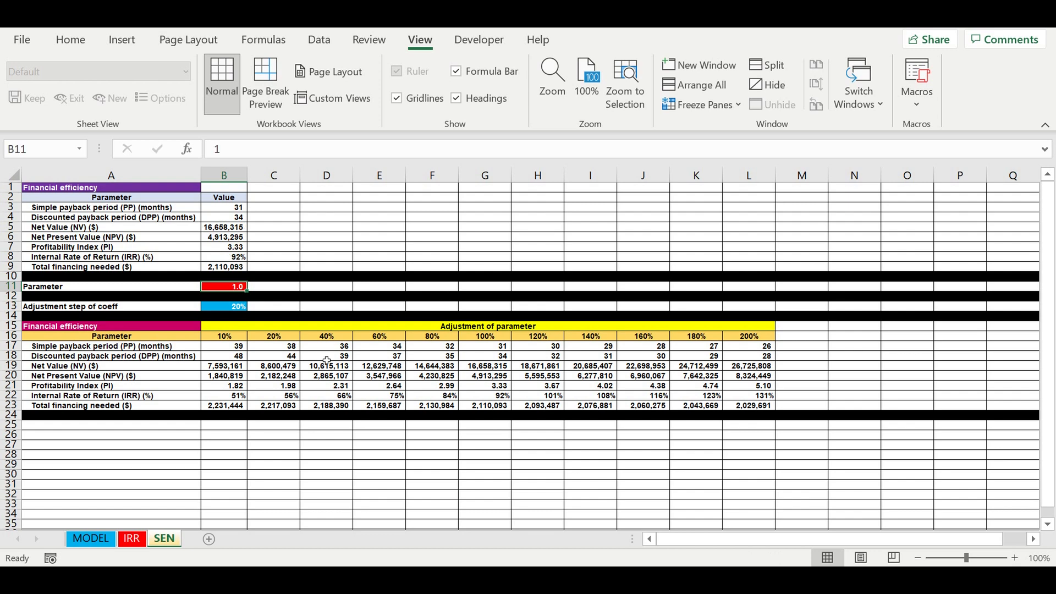
left_click(318, 376)
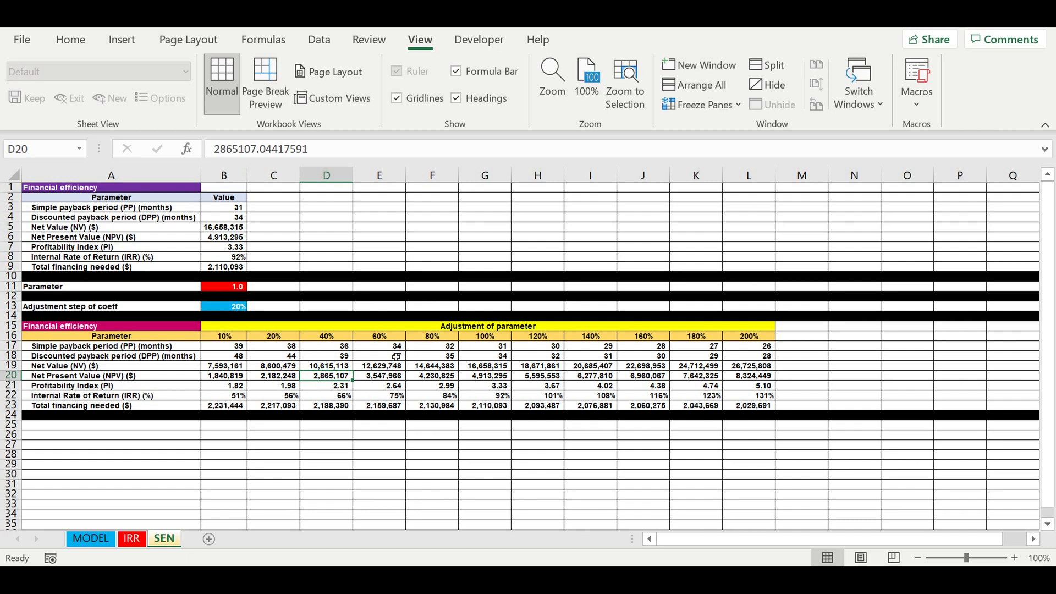
Step: Replace the amount of rooms formulas in E309:E318 of the MODEL sheet with their plain values
left_click(81, 539)
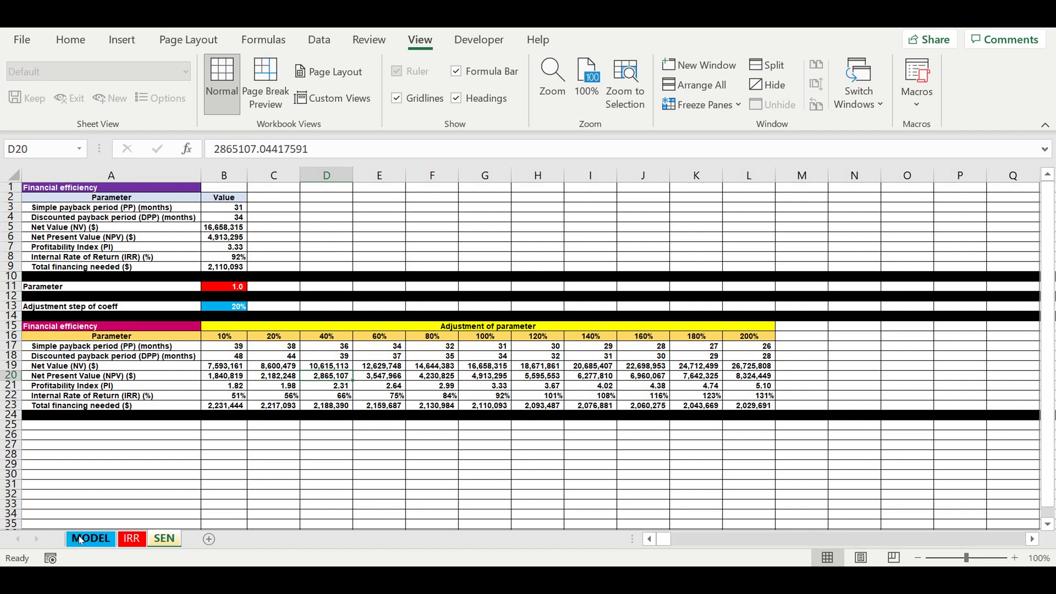
left_click(443, 337)
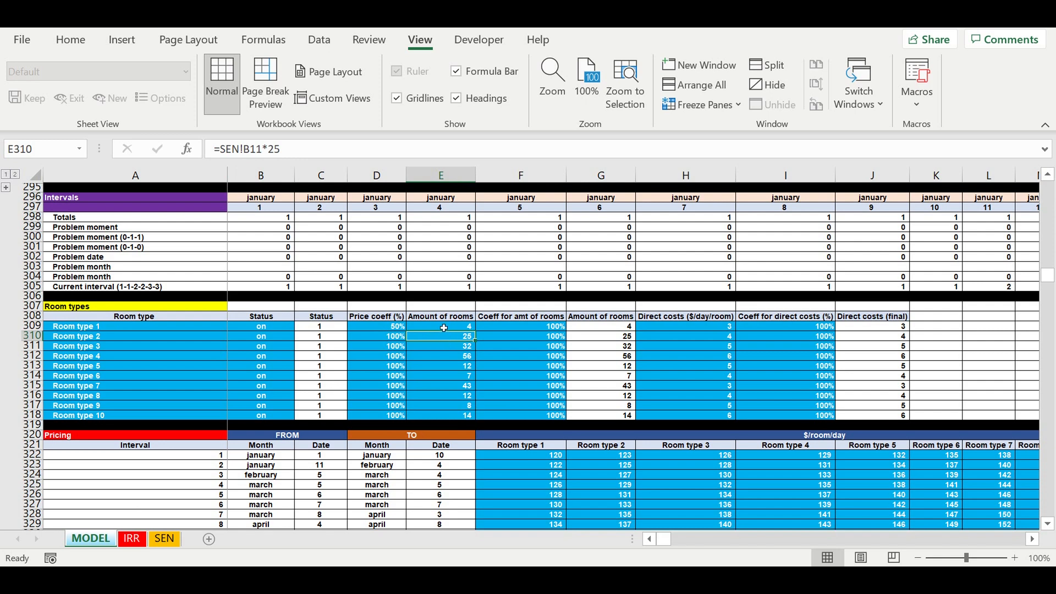
left_click_drag(443, 328, 441, 417)
right_click(433, 353)
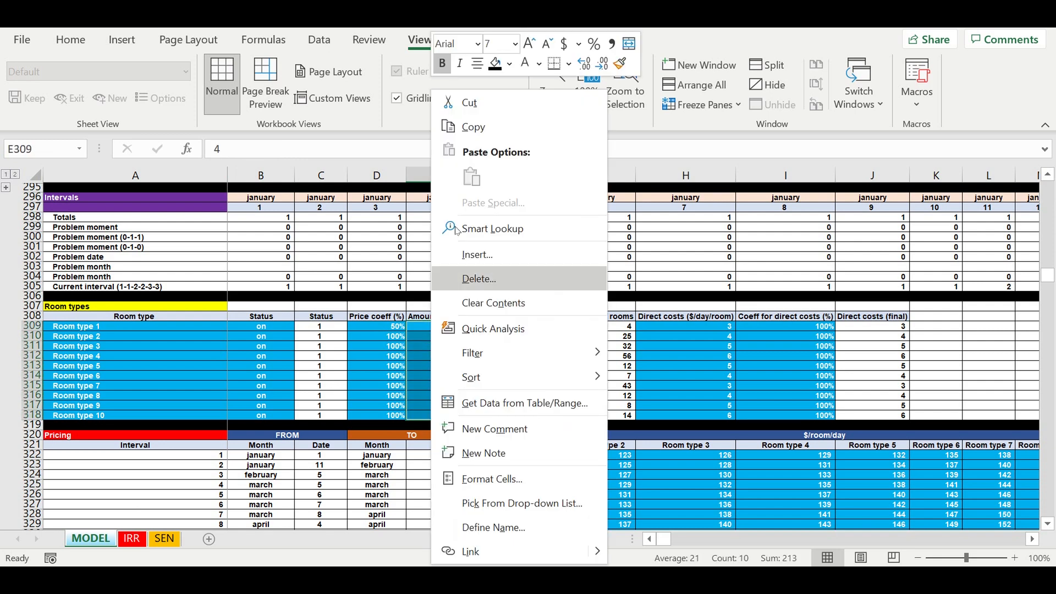
left_click(464, 129)
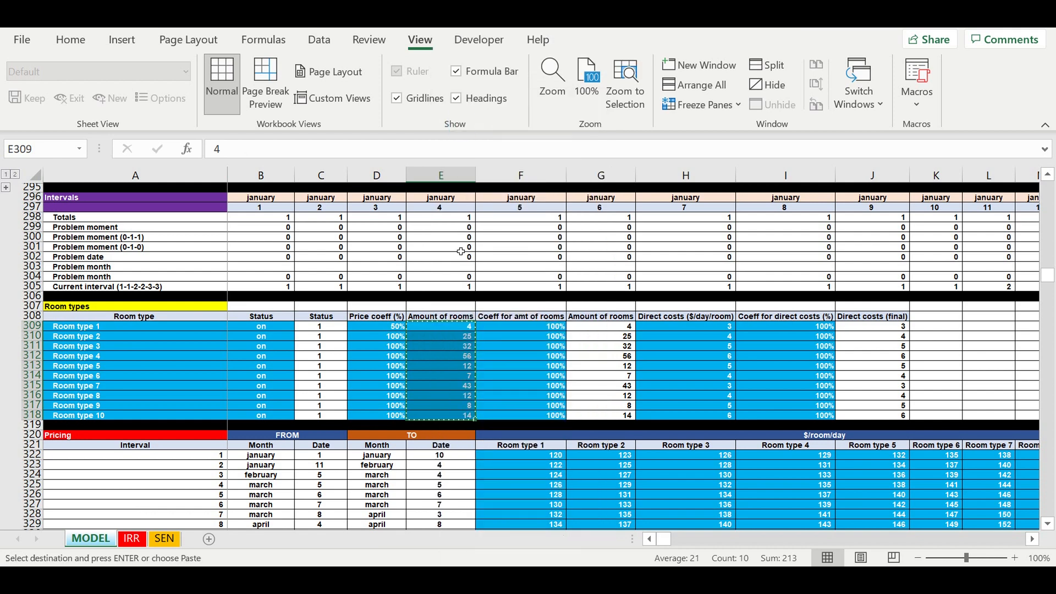
right_click(441, 349)
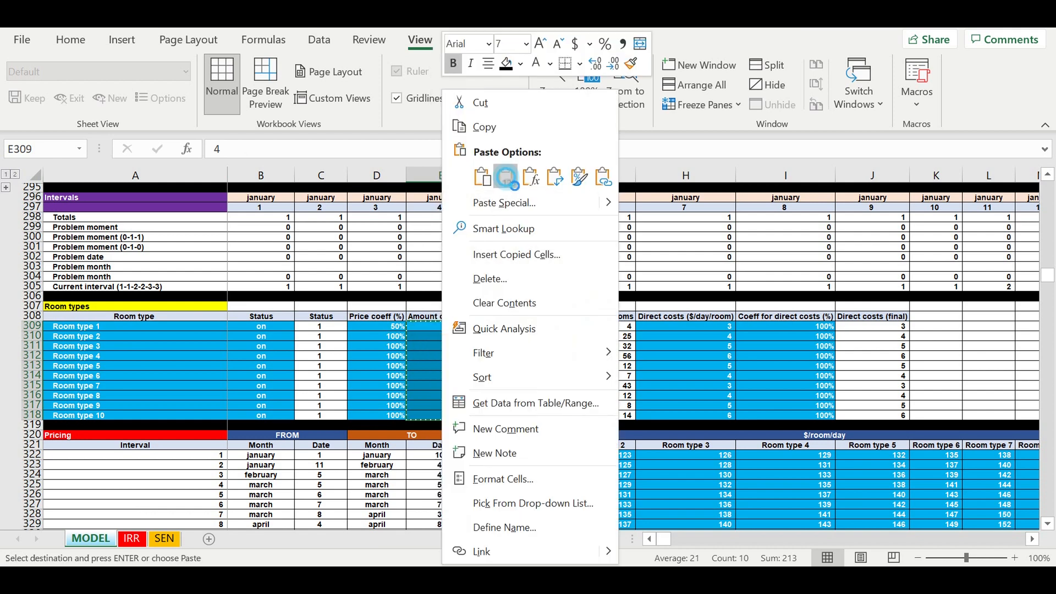
left_click(507, 178)
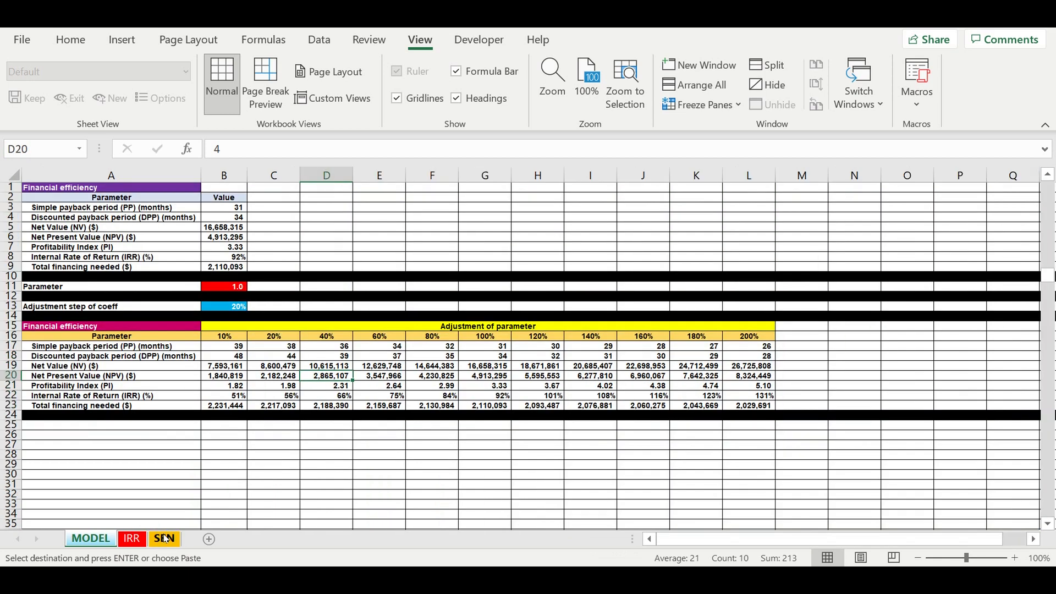
Step: Clear the calculated sensitivity results in B17:L23 on the SEN sheet
left_click(174, 535)
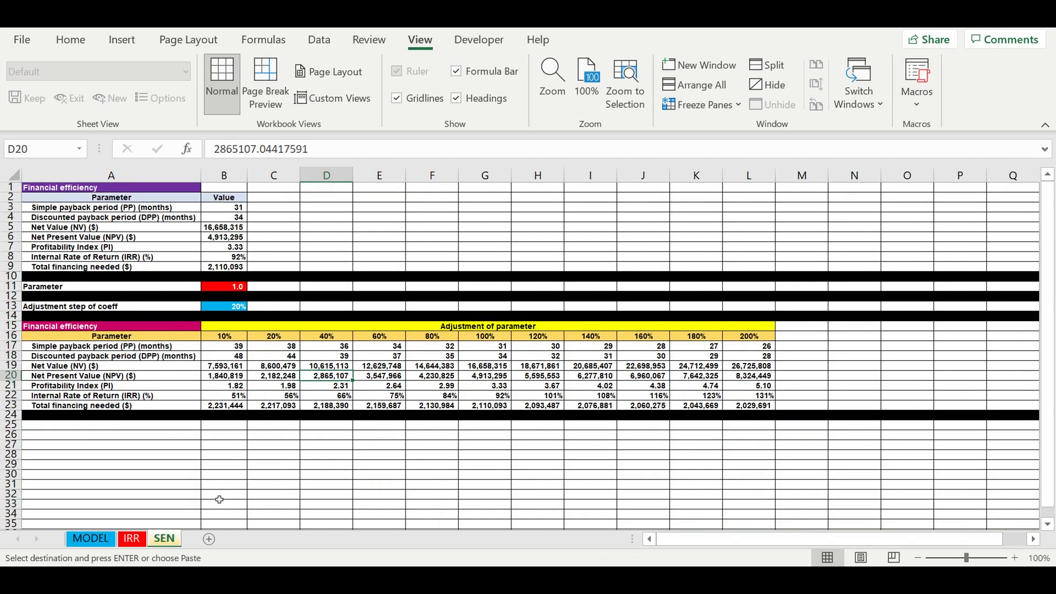
left_click(479, 443)
left_click_drag(217, 348, 752, 407)
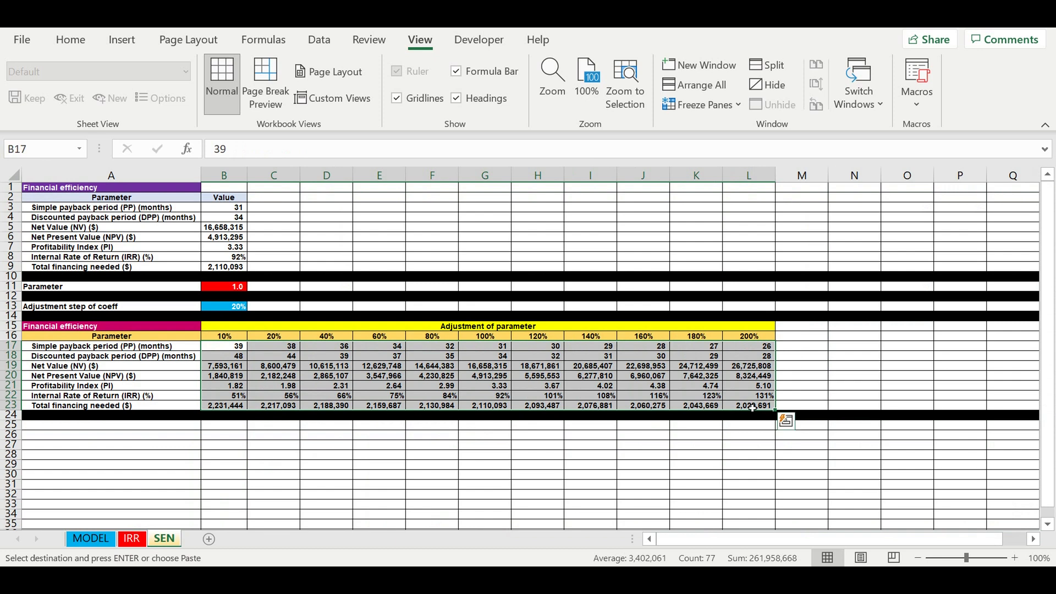
key("Delete")
left_click(313, 227)
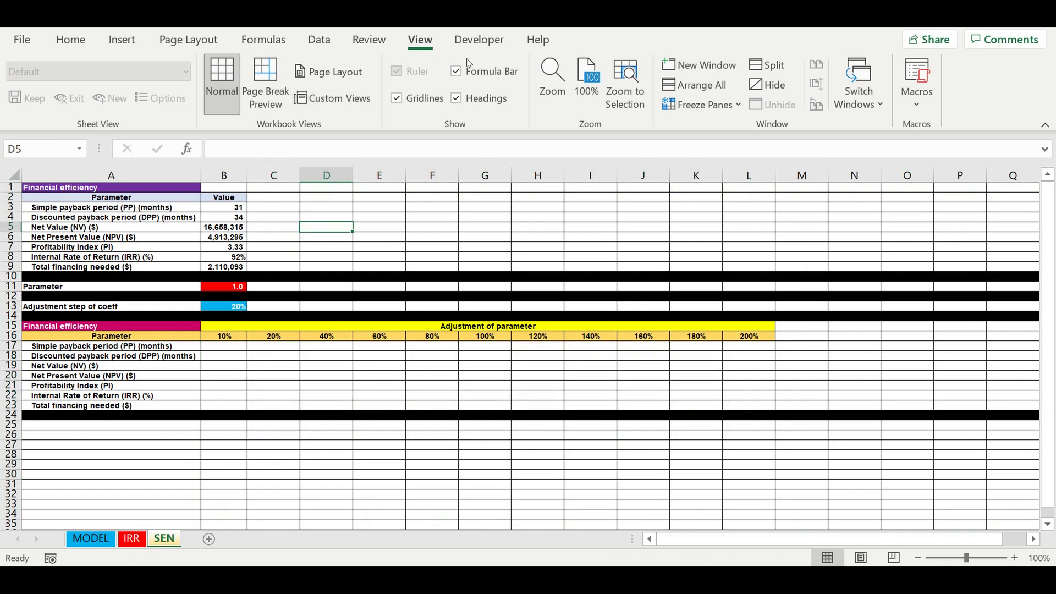
Step: Insert a form control button beside the financial efficiency values, spanning about C2 to F7, and assign the sens macro to it
left_click(474, 44)
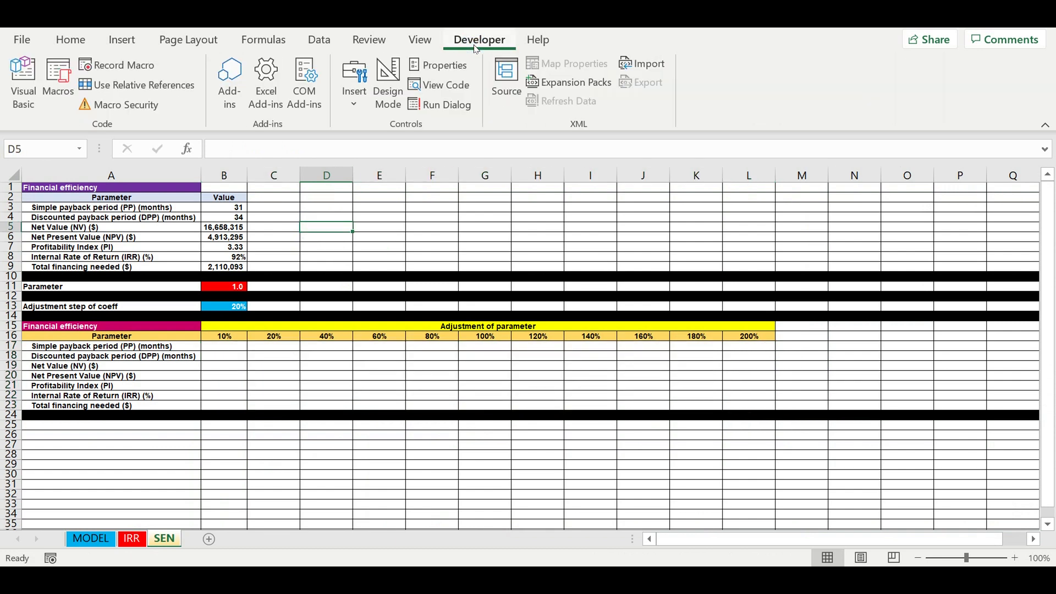
left_click(367, 106)
left_click(347, 145)
left_click_drag(273, 212, 433, 255)
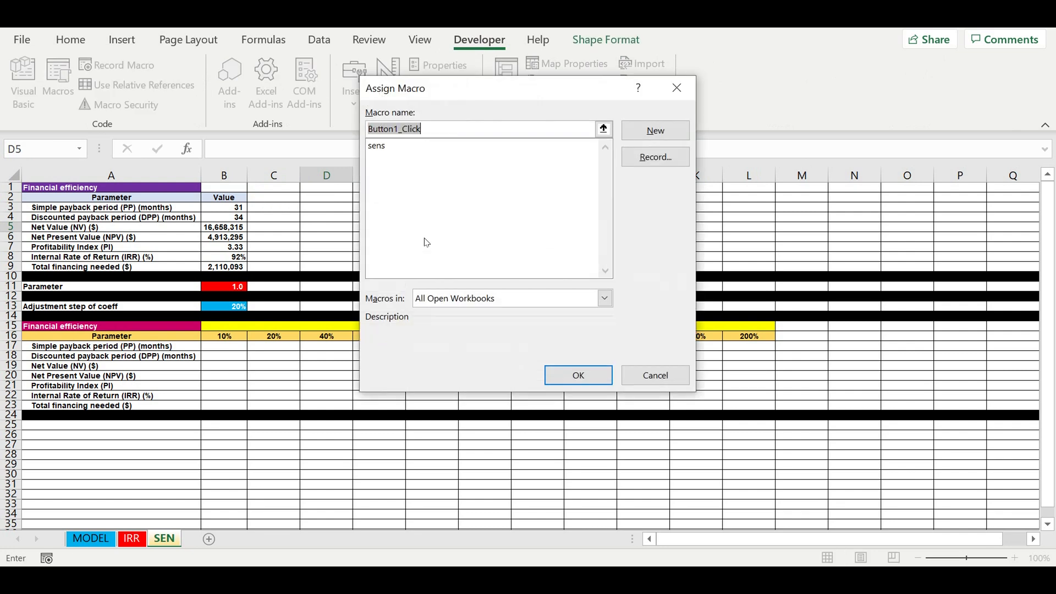
left_click(377, 146)
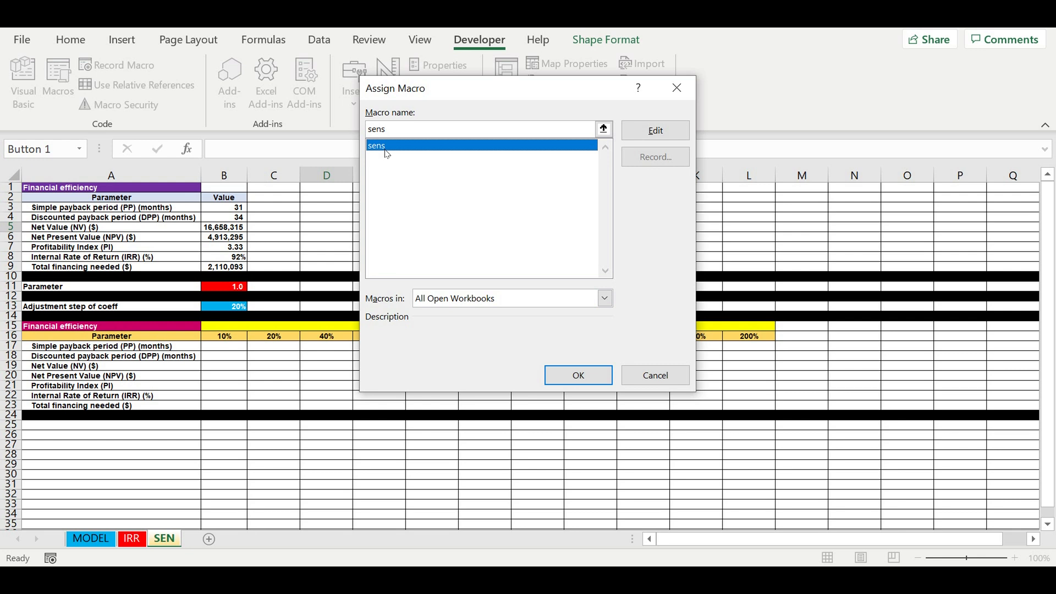
left_click(588, 380)
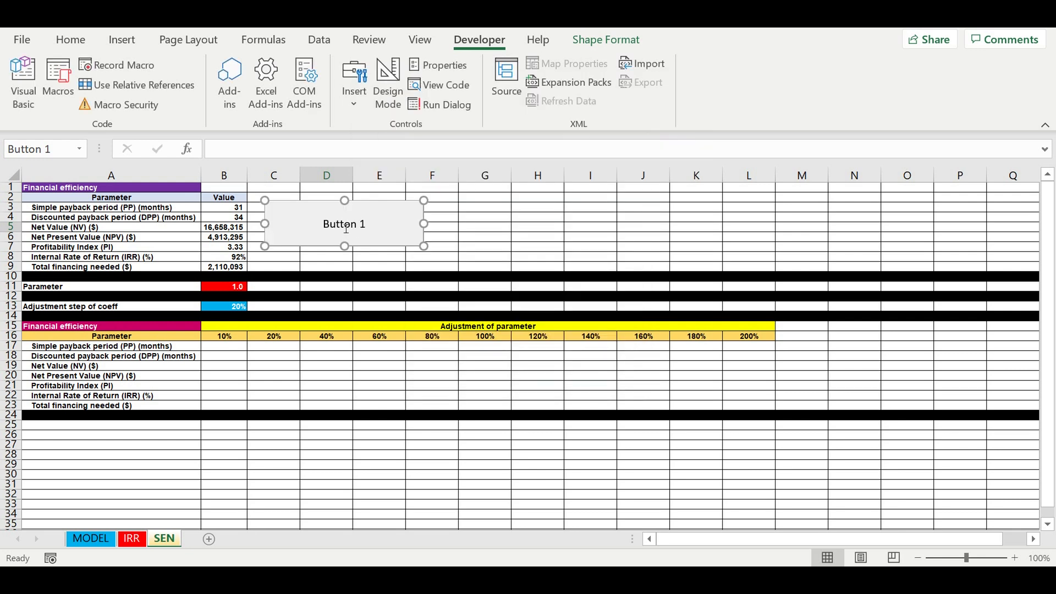
Step: Change the new macro button's caption to SENS
left_click(336, 227)
key("ctrl+a")
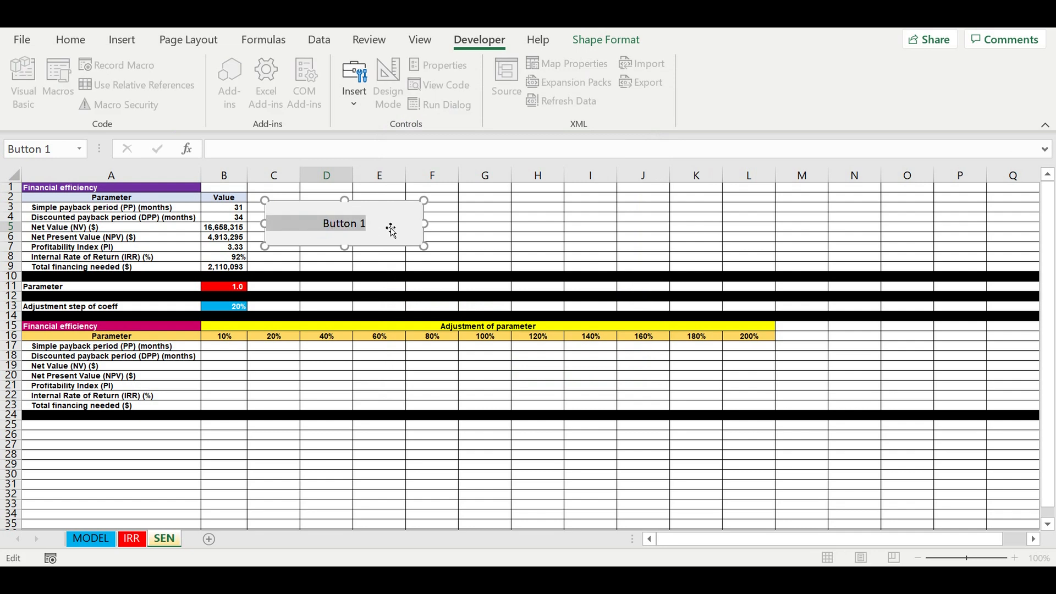
type("SENS")
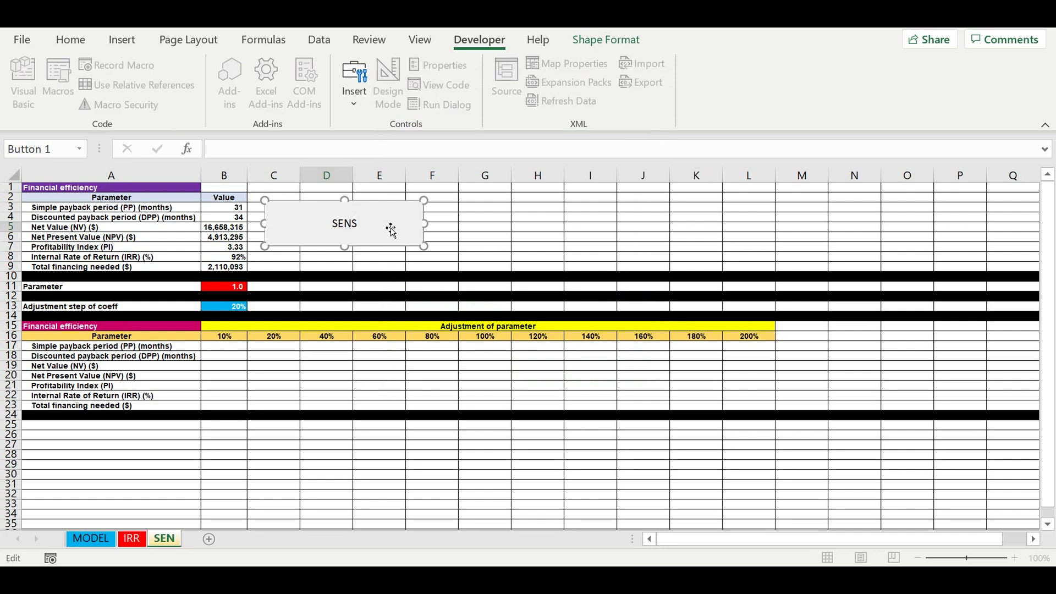
left_click(448, 218)
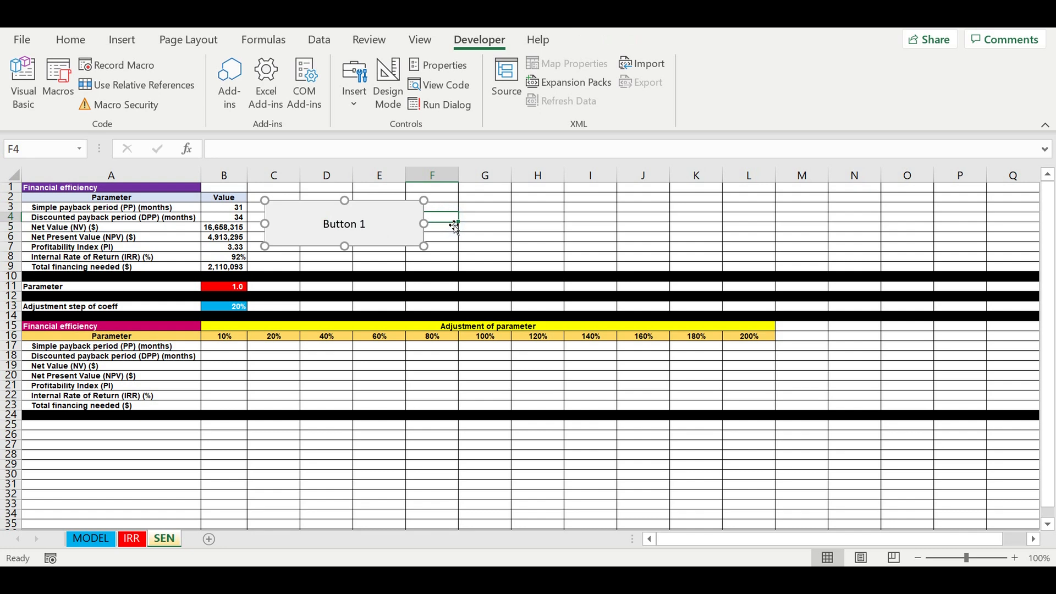
left_click(488, 198)
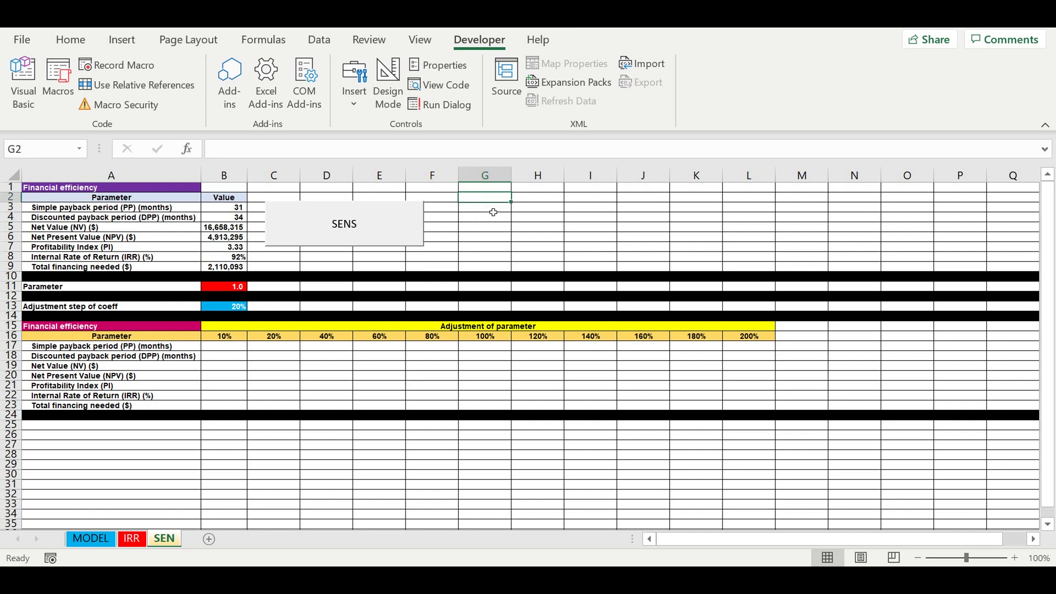
Step: Set Investment item 1 for January 2024 in Q602 of the MODEL sheet's investment plan to 3000000
left_click(88, 539)
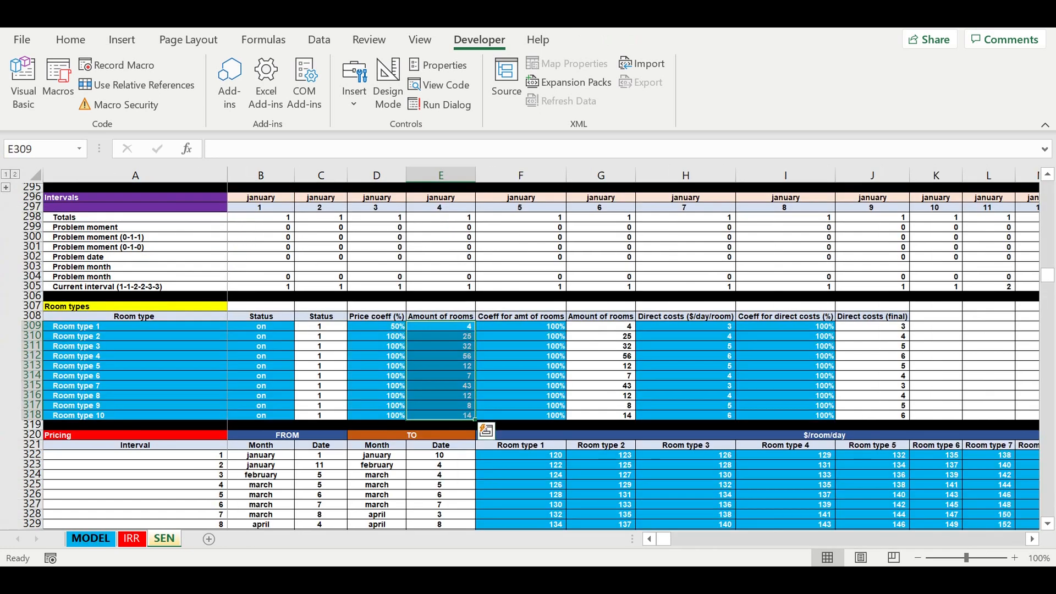
left_click(208, 357)
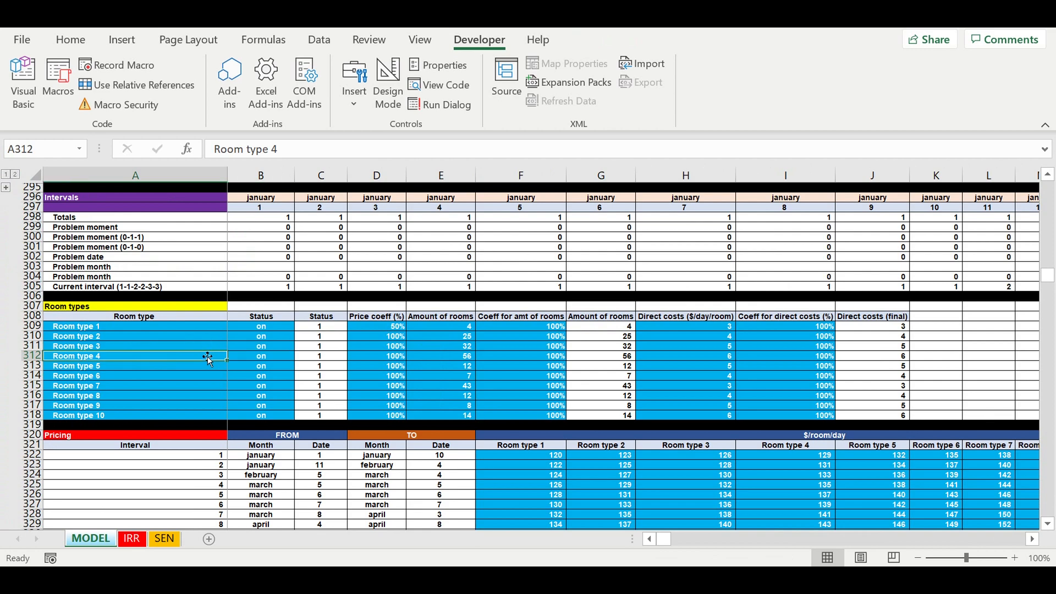
scroll(207, 357, "down", 12)
scroll(205, 355, "down", 15)
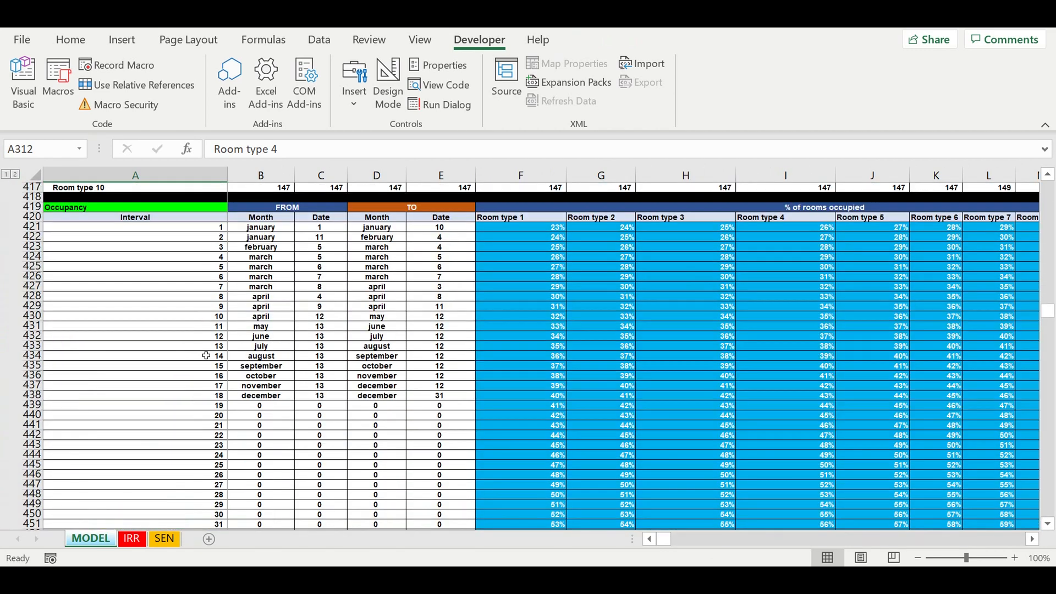
scroll(206, 356, "down", 9)
left_click_drag(1050, 322, 1035, 369)
mouse_move(666, 540)
left_mouse_down()
mouse_move(688, 542)
mouse_move(675, 540)
left_mouse_up()
left_click(578, 348)
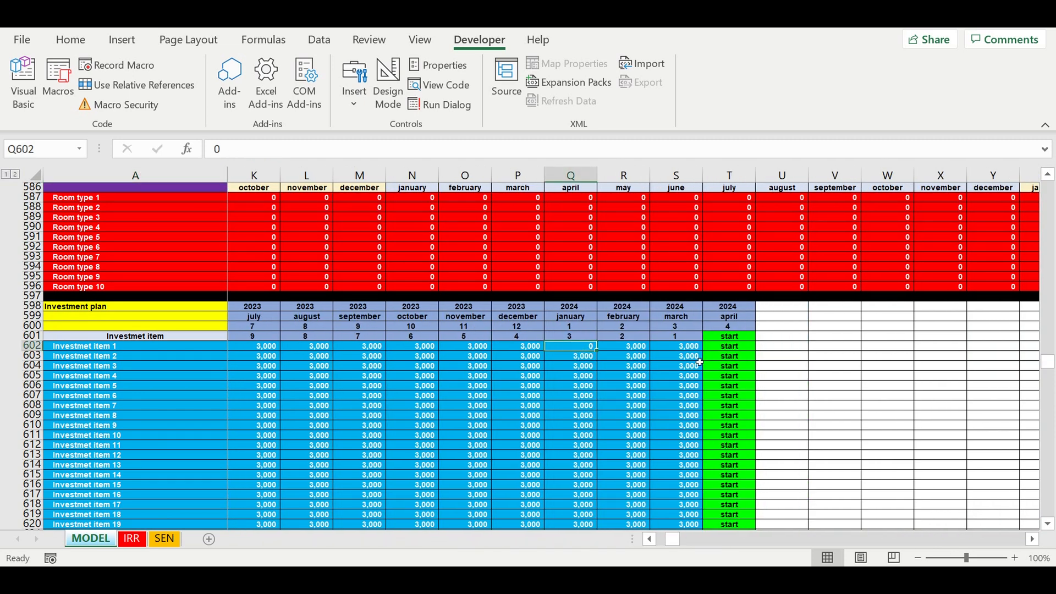
type("3000000")
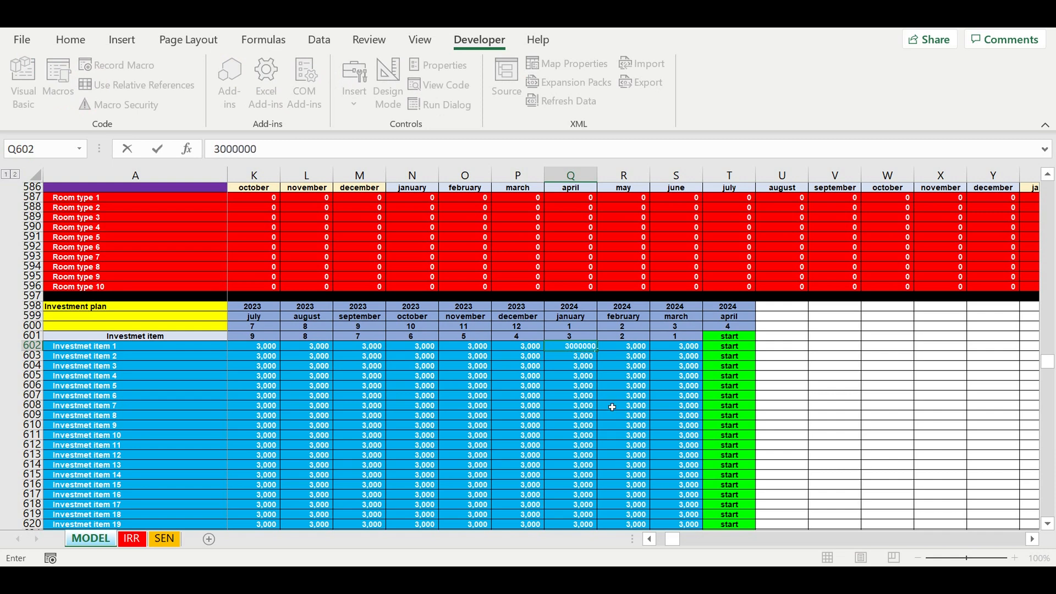
key("Return")
Step: Link the January 2024 amount of Investment item 1 to the SEN parameter with the formula =SEN!B11*3000000 in Q602
left_click(575, 376)
left_click(571, 345)
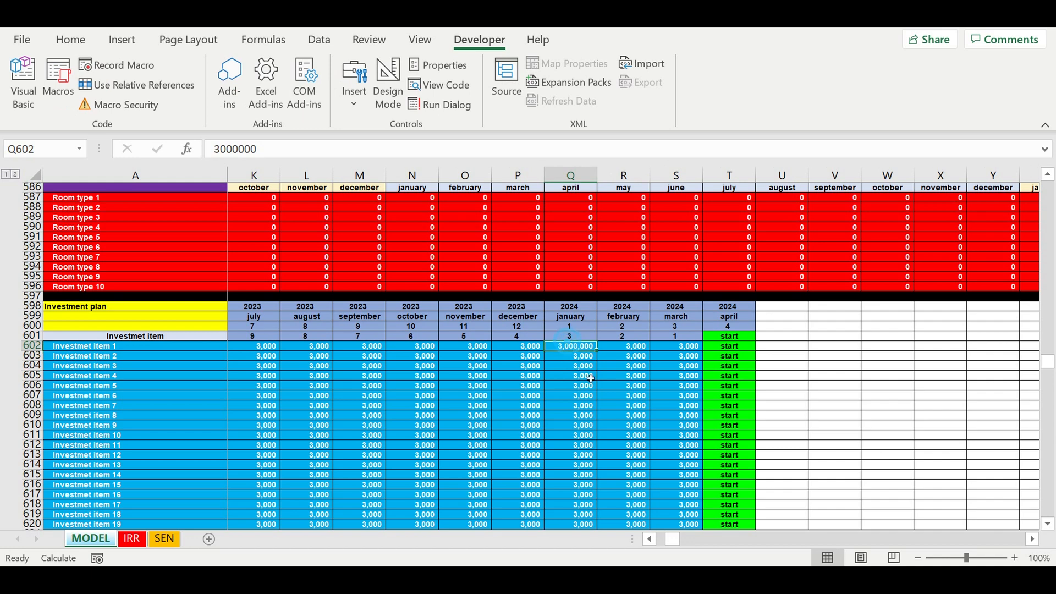
left_click(212, 149)
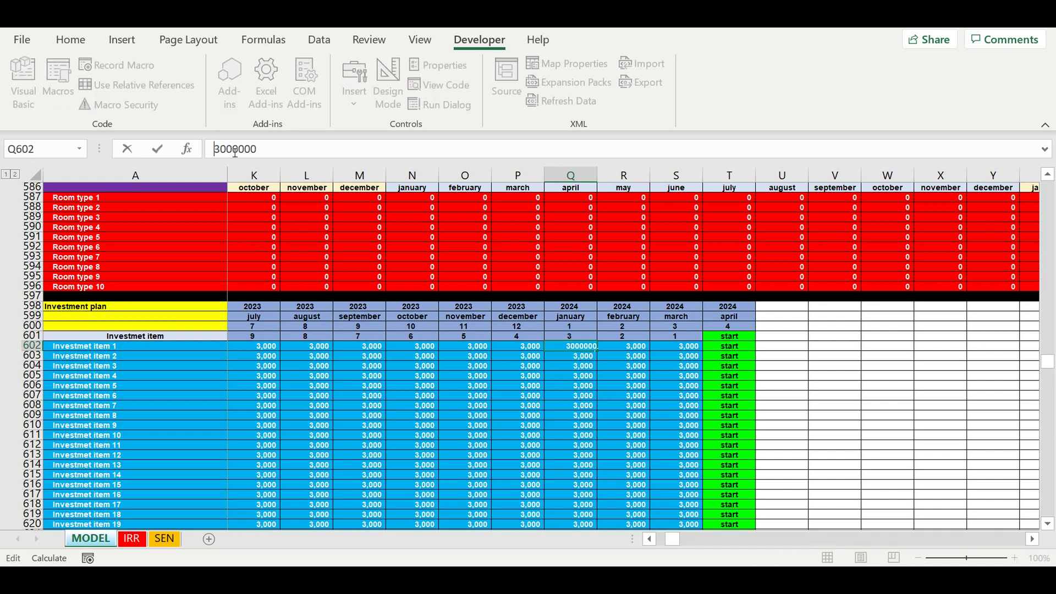
type("=")
left_click(173, 541)
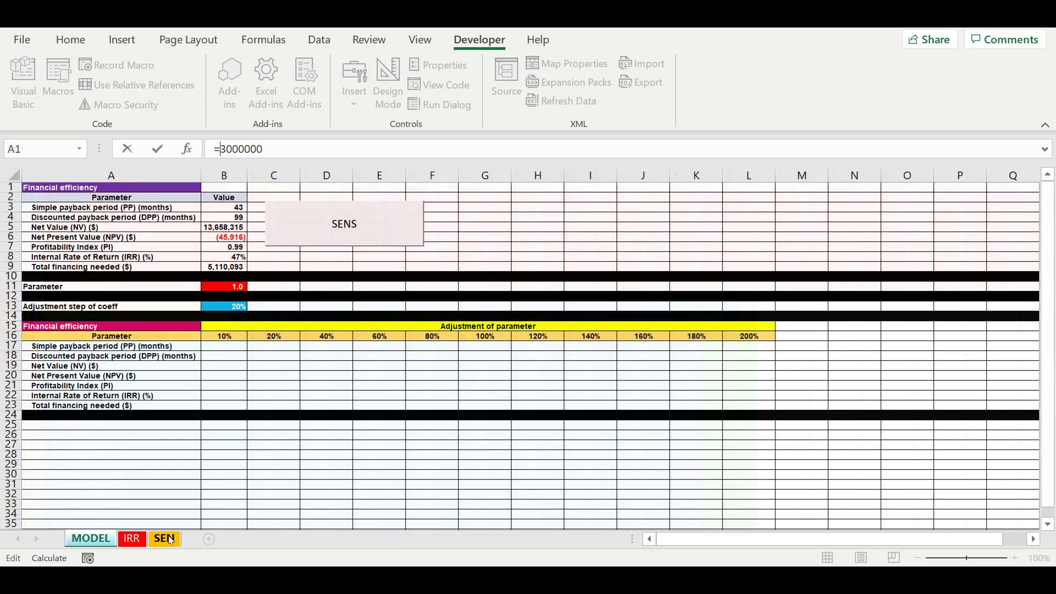
left_click(223, 288)
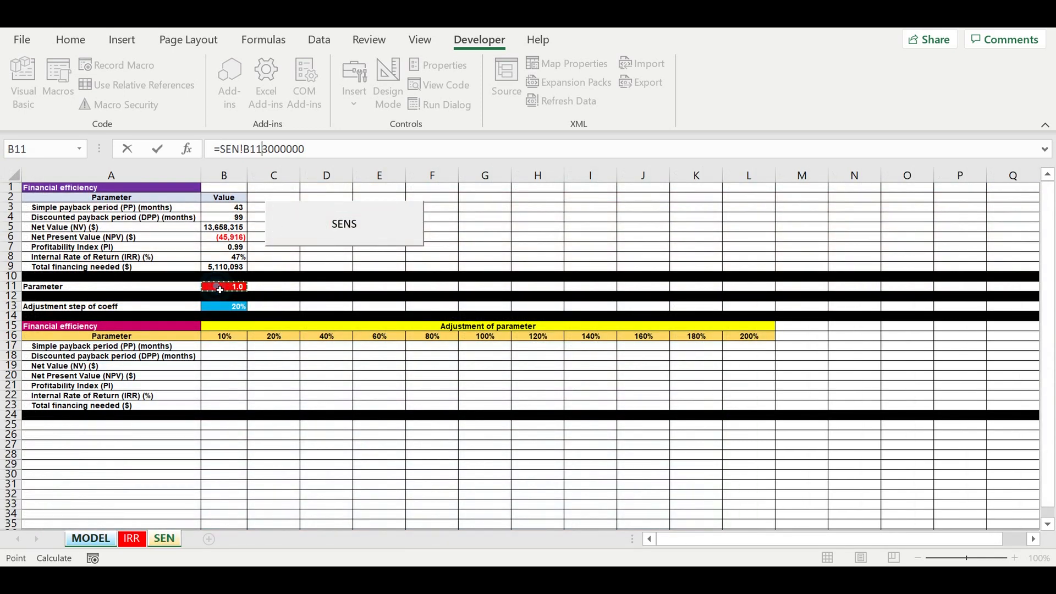
type("*")
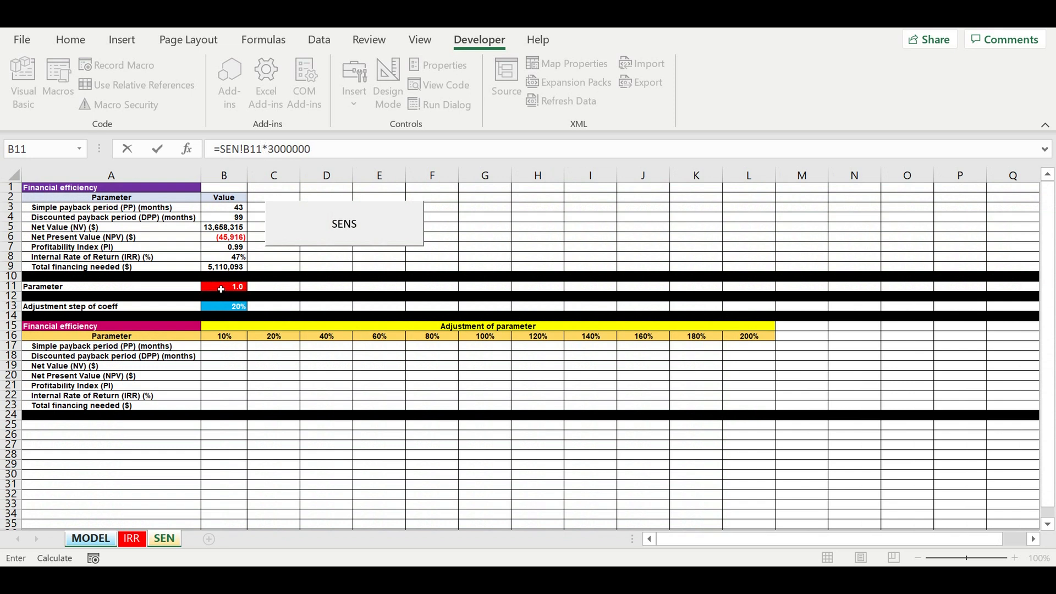
key("Return")
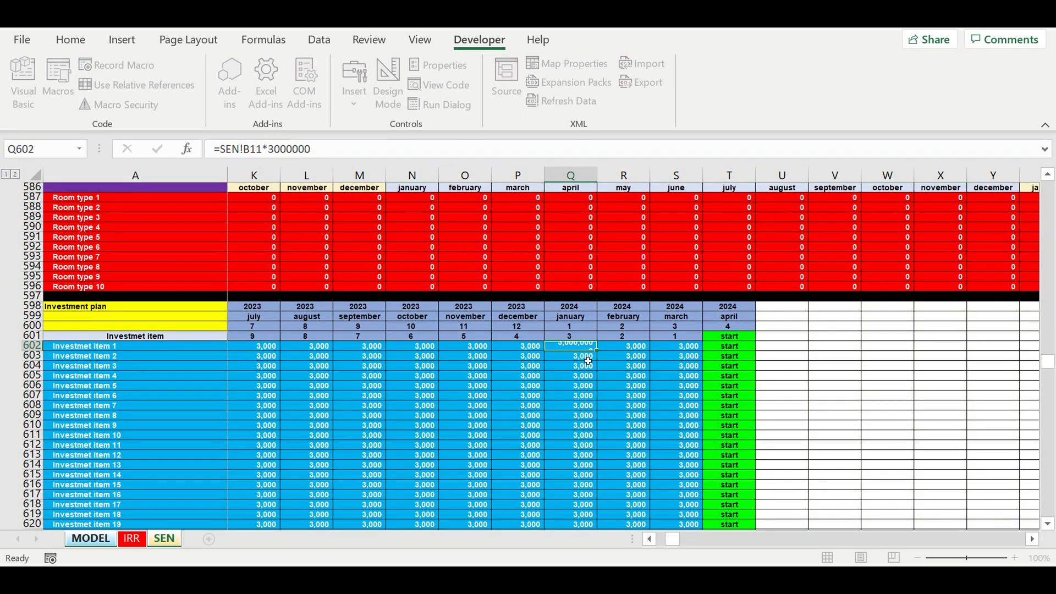
left_click(588, 358)
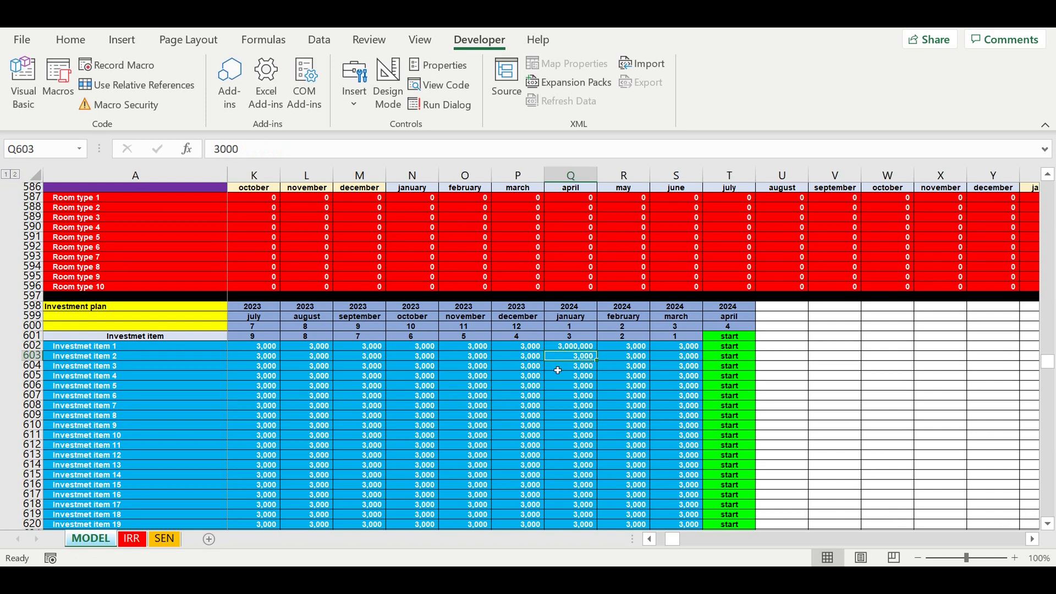
Step: Check the financial efficiency indicators on the SEN sheet and review the linked investment formula in Q602 of MODEL
left_click(163, 539)
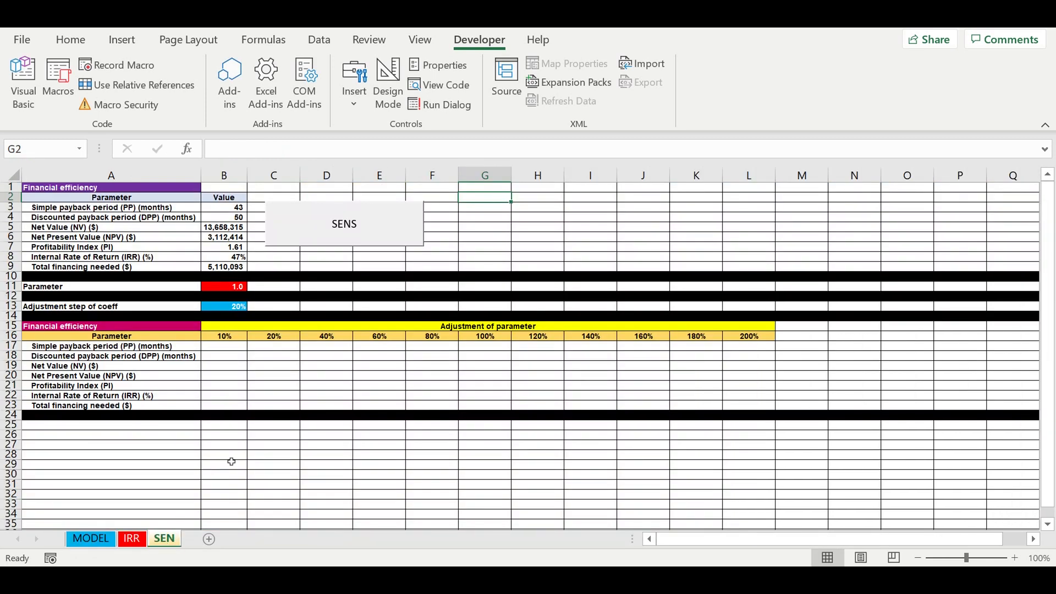
left_click(84, 539)
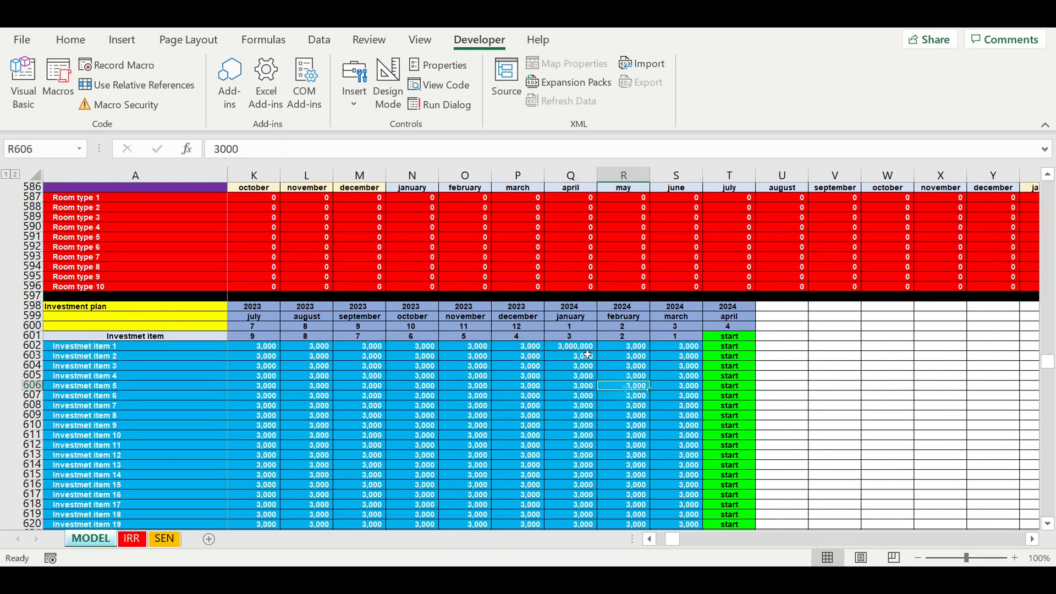
left_click(584, 347)
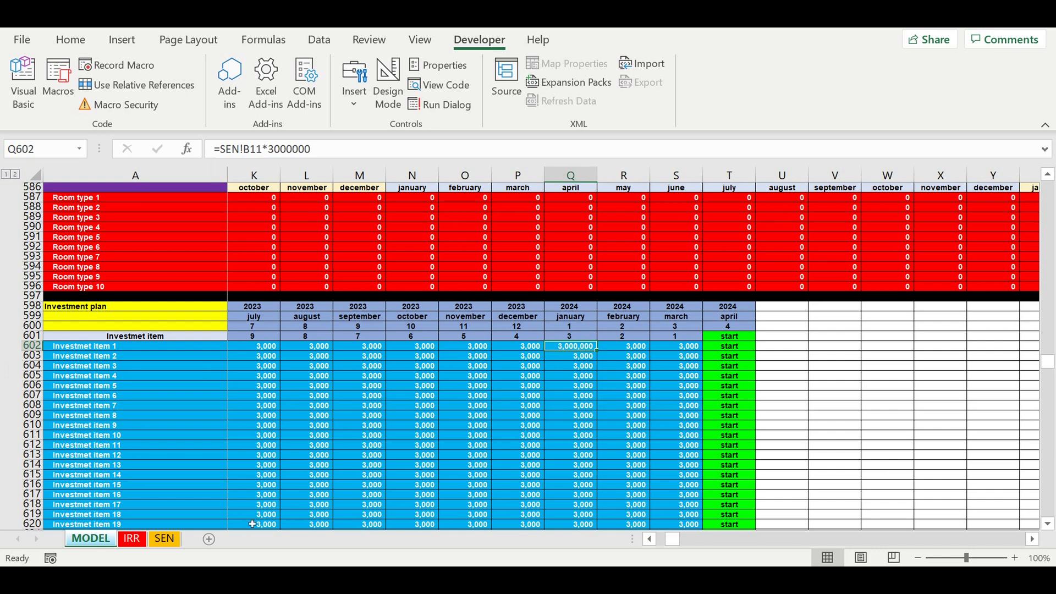
Step: Run the SENS macro on the SEN sheet to fill the financial efficiency table for parameter adjustments from 10% to 200%
left_click(165, 540)
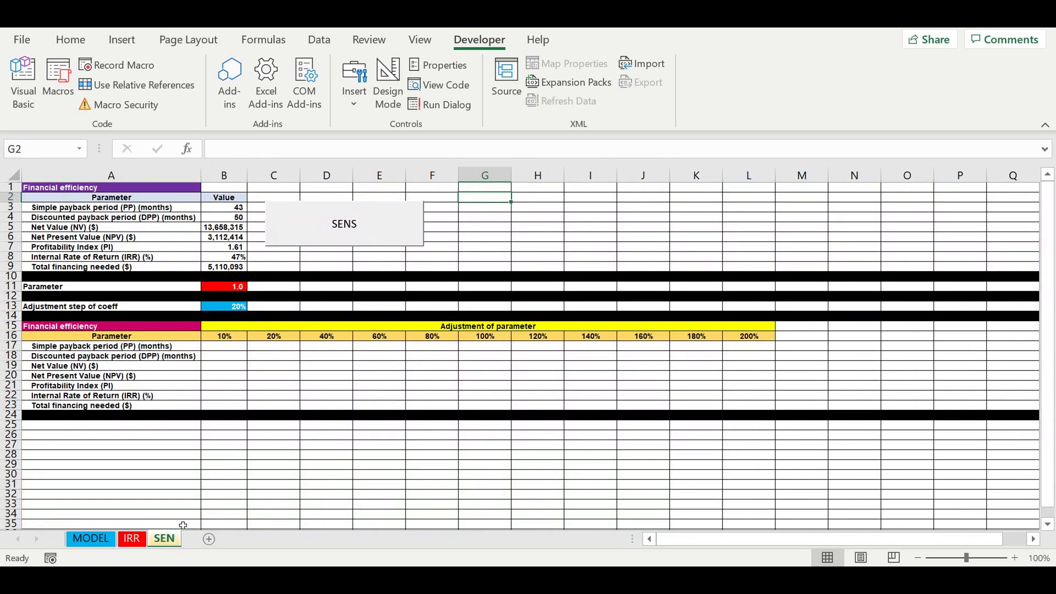
left_click(223, 516)
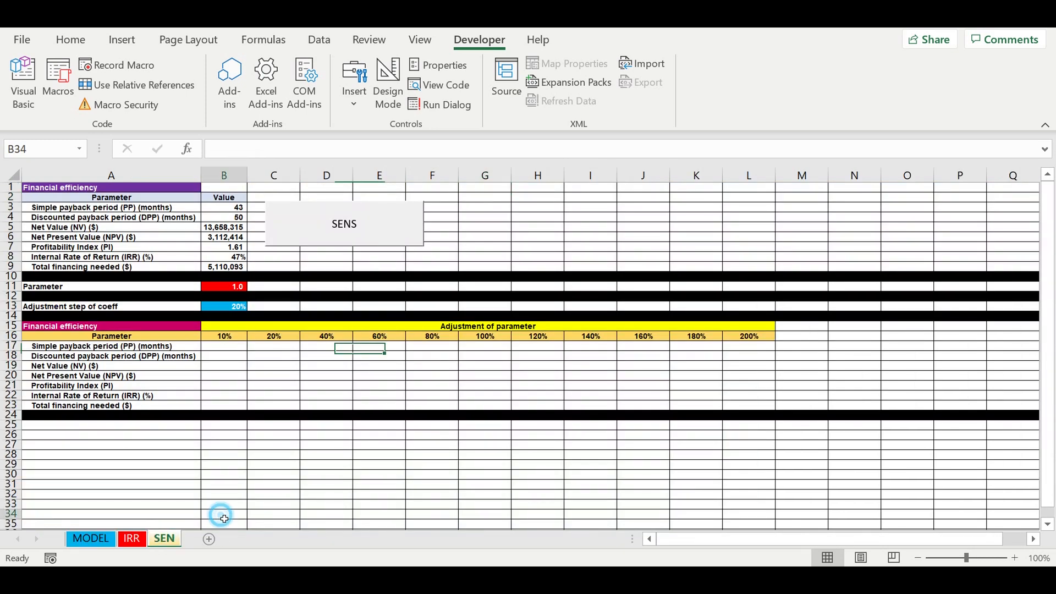
left_click(309, 225)
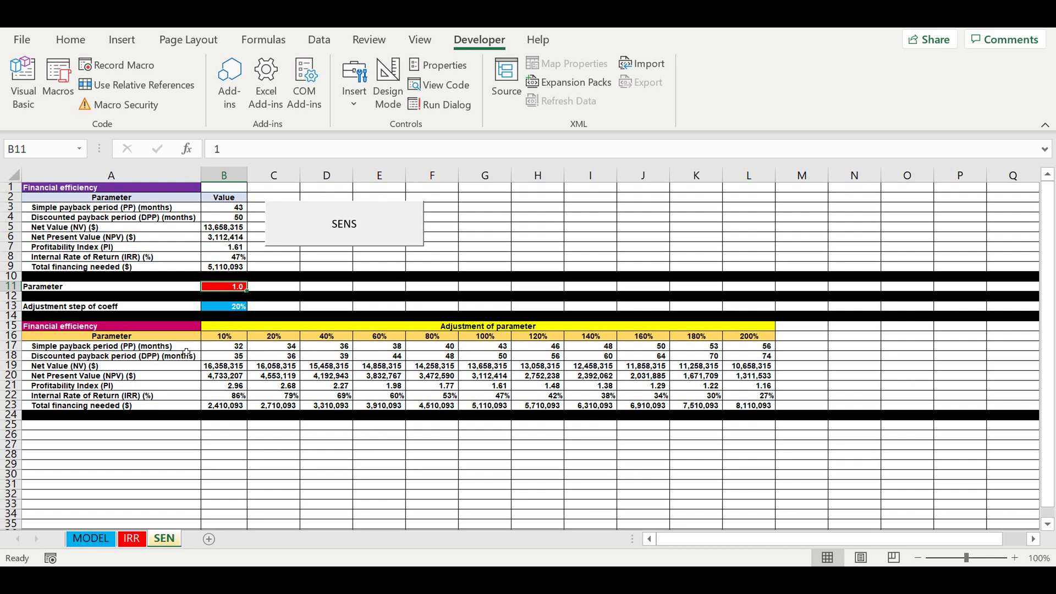
Step: Plot the simple payback period row A17:L17 as a 2-D column chart, and delete the chart after viewing it
left_click_drag(182, 347, 753, 351)
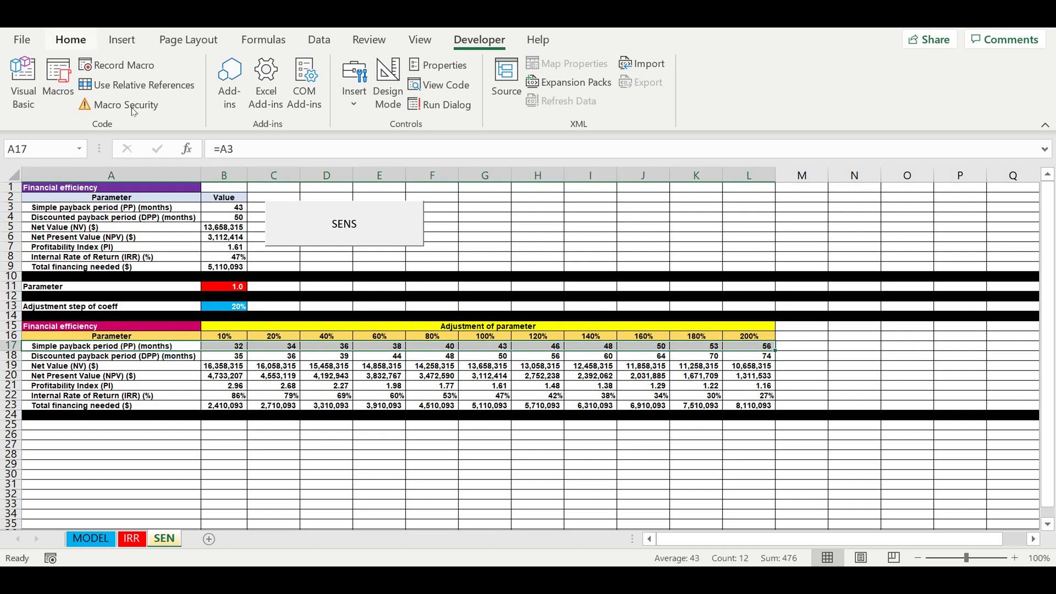
left_click(122, 39)
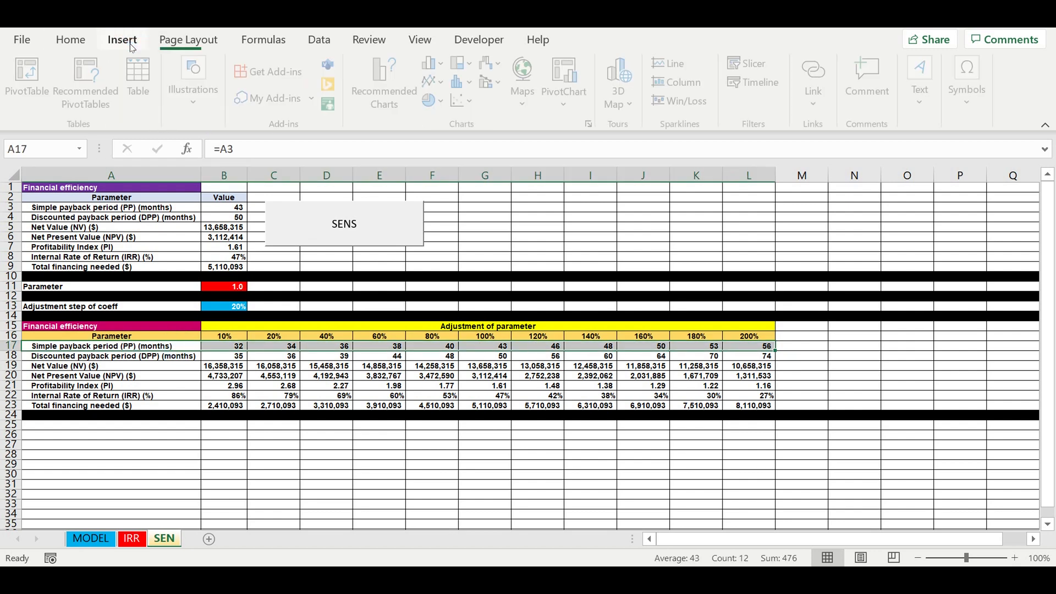
left_click(435, 64)
left_click(438, 125)
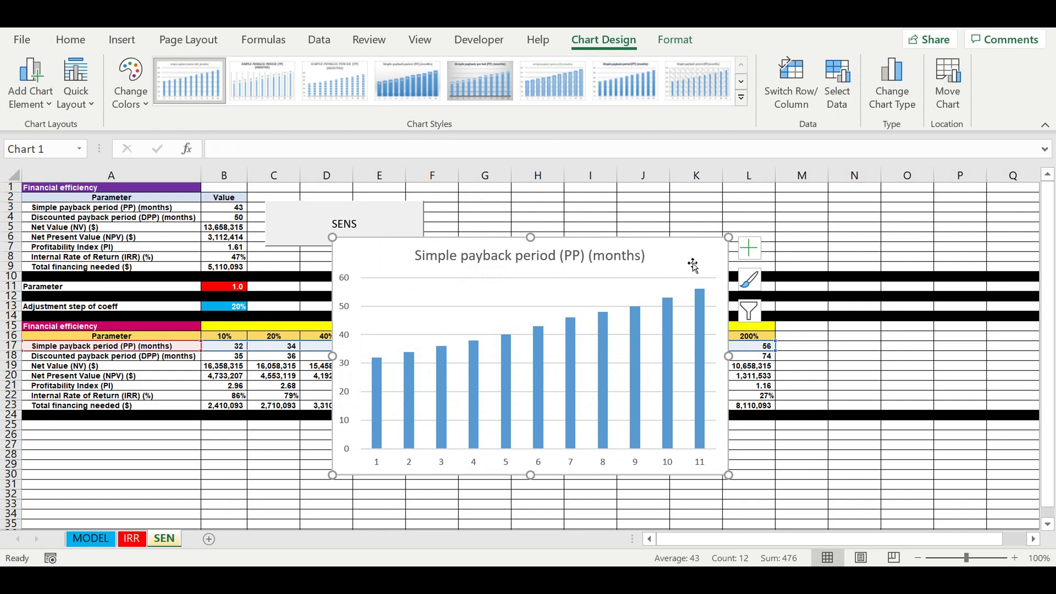
key("Delete")
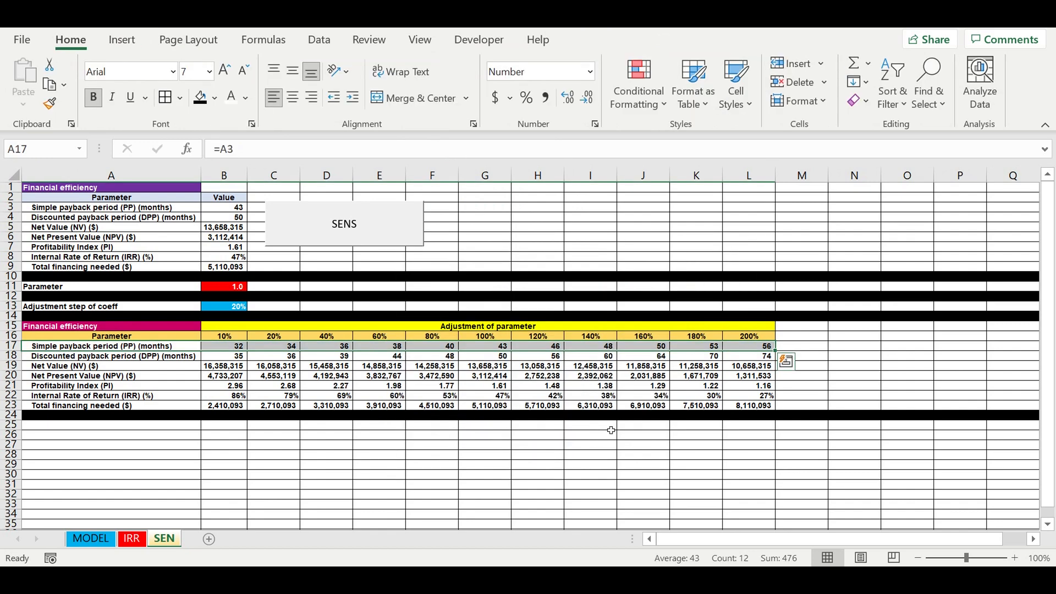
left_click(330, 485)
left_click(321, 448)
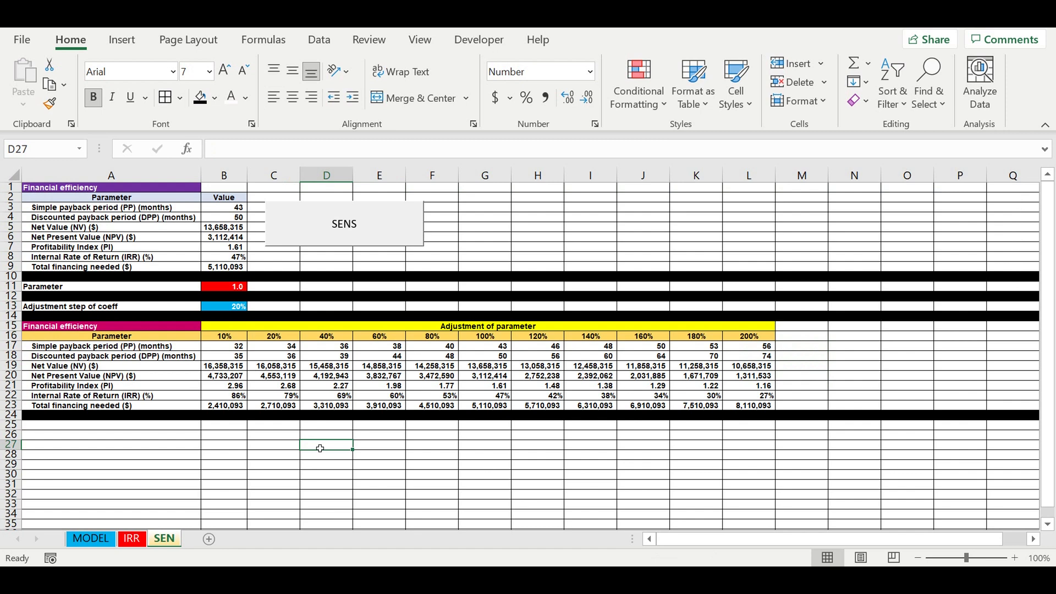